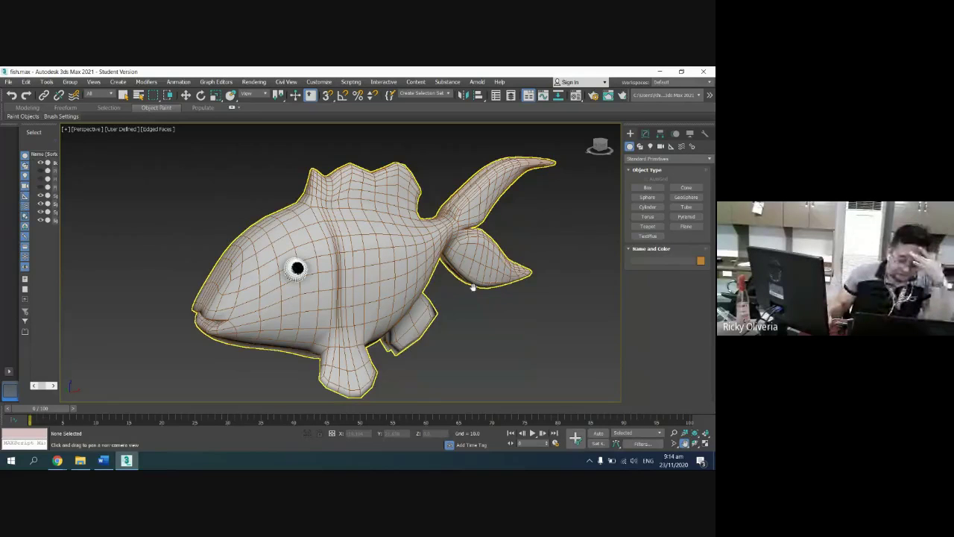
pyautogui.rightClick(486, 324)
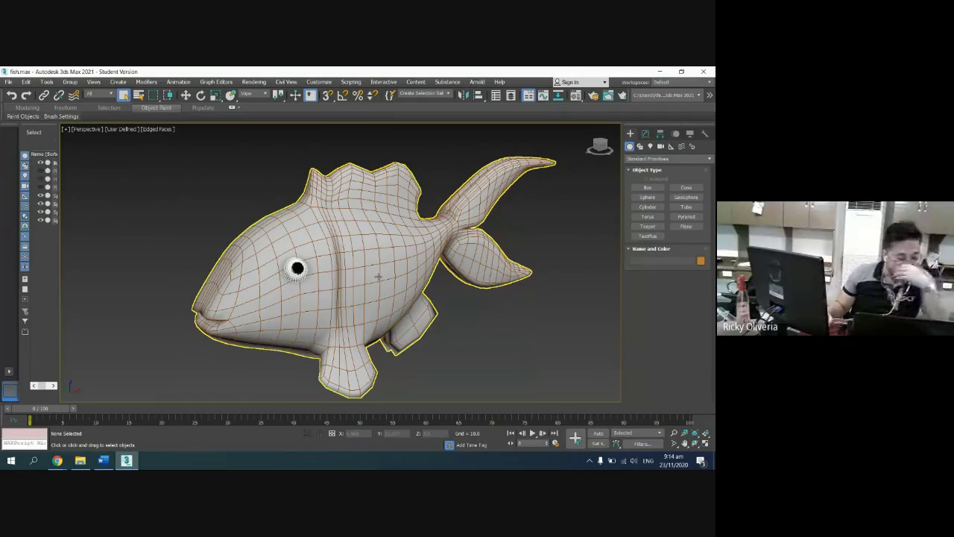
pyautogui.click(378, 277)
pyautogui.click(517, 338)
pyautogui.press('m')
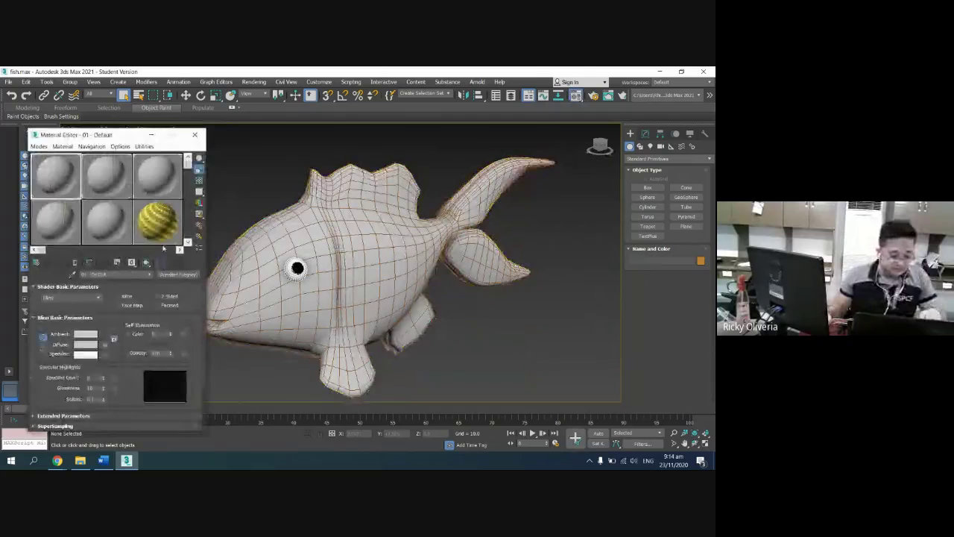
pyautogui.click(195, 134)
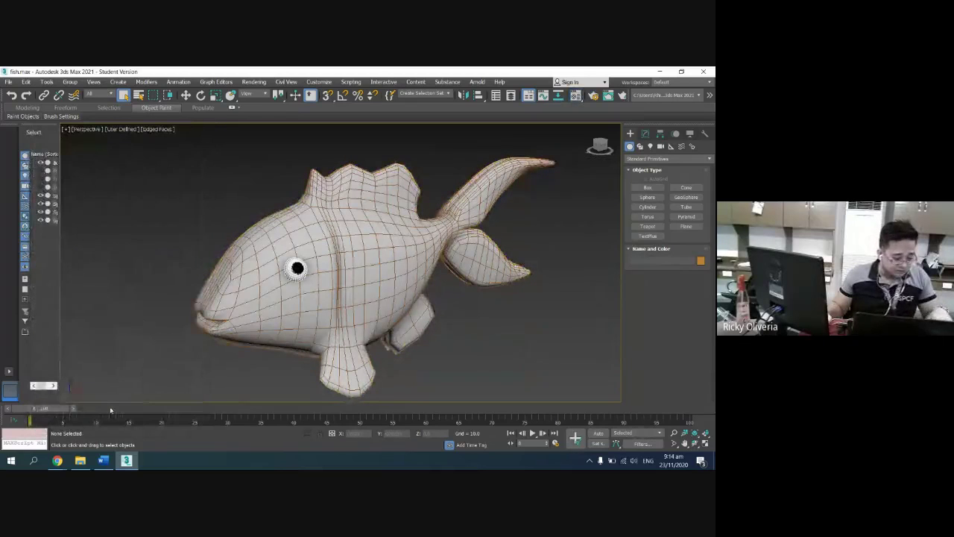
pyautogui.moveTo(57, 460)
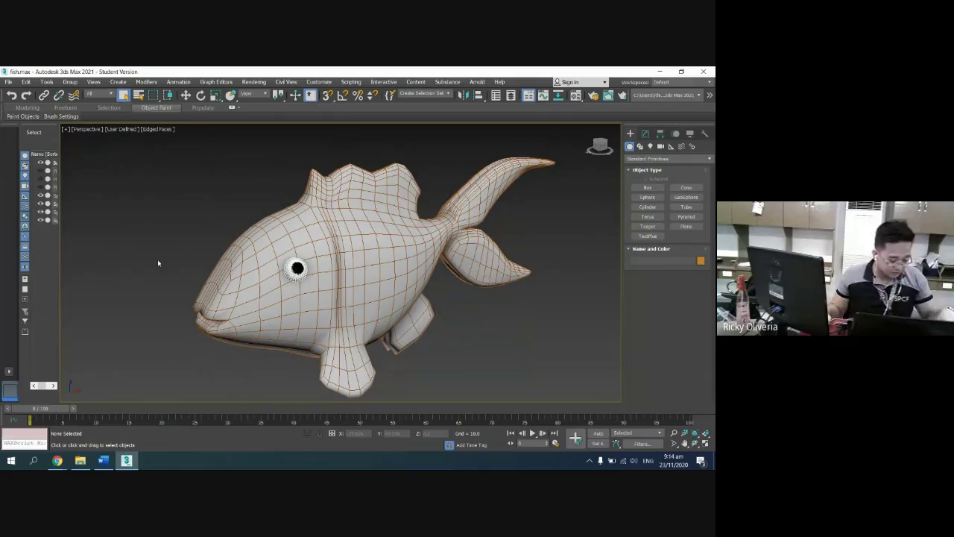
# Change the diffuse colour of the fish's material, in the first sample slot, to a light salmon red.
pyautogui.press('m')
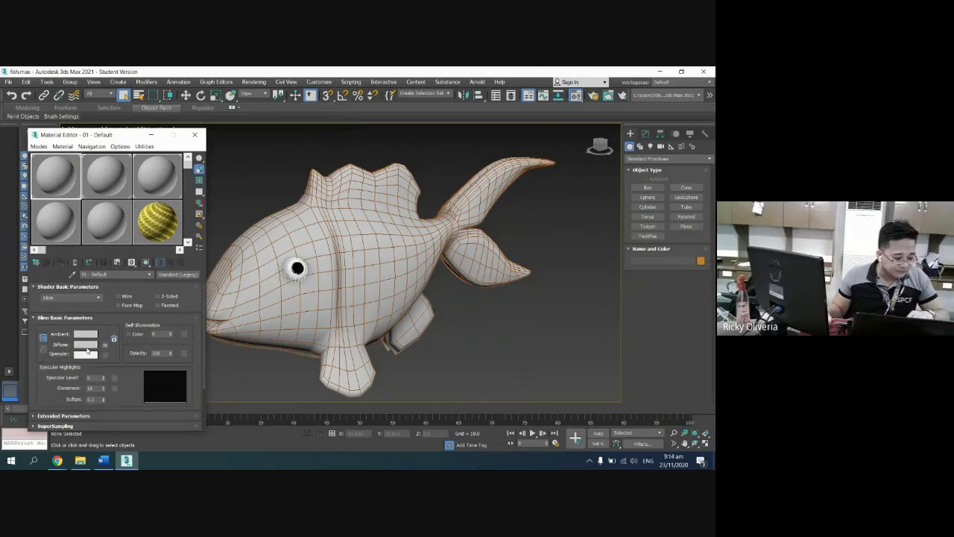
pyautogui.click(88, 344)
pyautogui.moveTo(224, 142); pyautogui.dragTo(230, 120)
pyautogui.moveTo(246, 162); pyautogui.dragTo(247, 135)
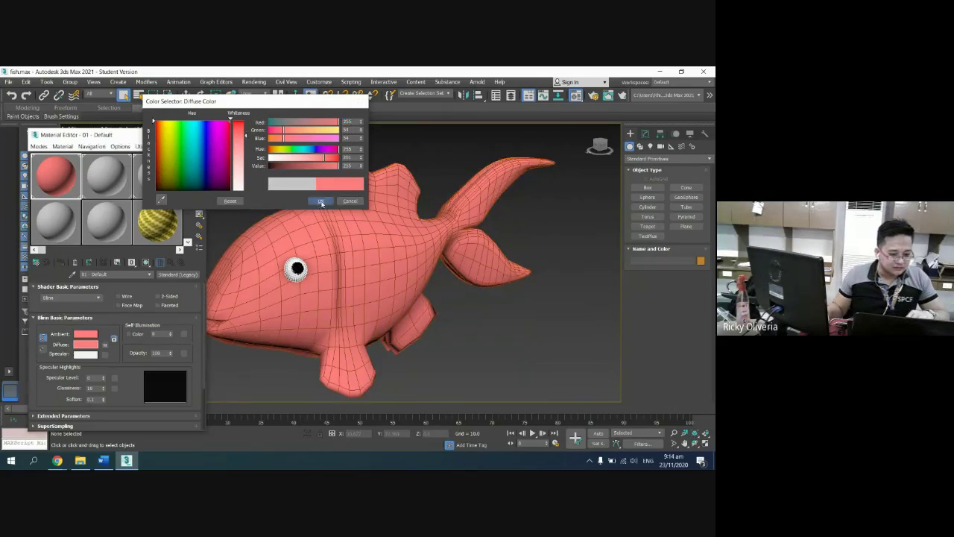
pyautogui.click(320, 200)
pyautogui.click(198, 135)
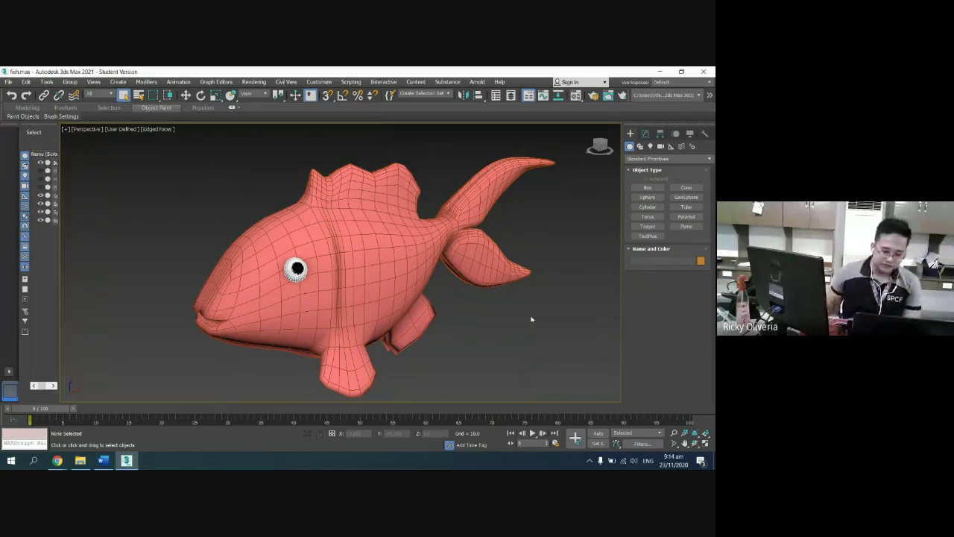
# Render the fish in the perspective view, continuing past missing map files with that message suppressed, and close the rendered image.
pyautogui.scroll(-5, 530, 319)
pyautogui.scroll(7, 522, 311)
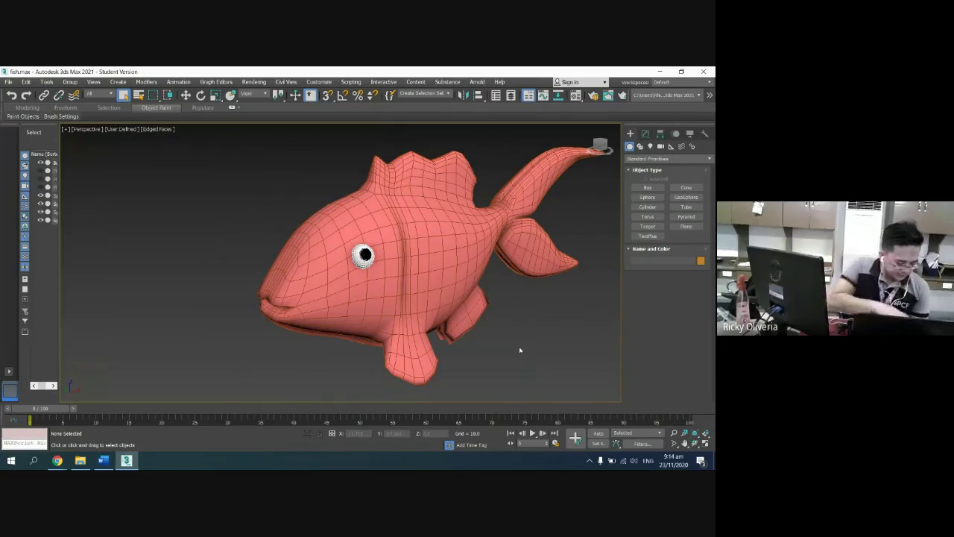
pyautogui.hotkey('shift', 'q')
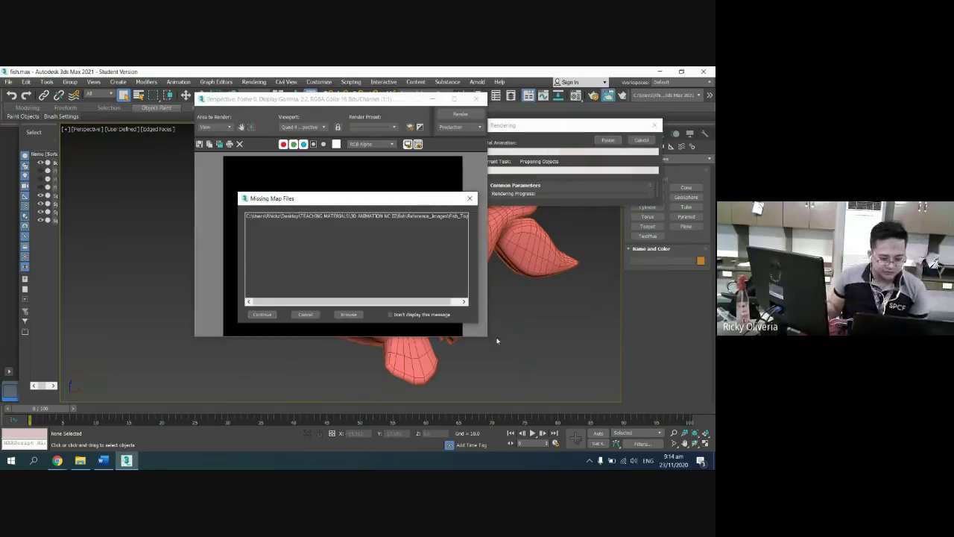
pyautogui.click(390, 313)
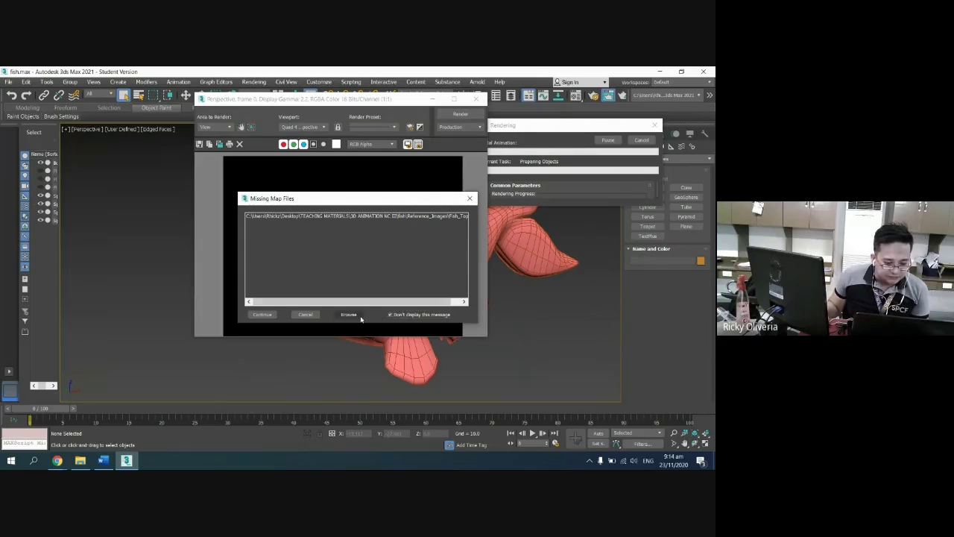
pyautogui.click(261, 314)
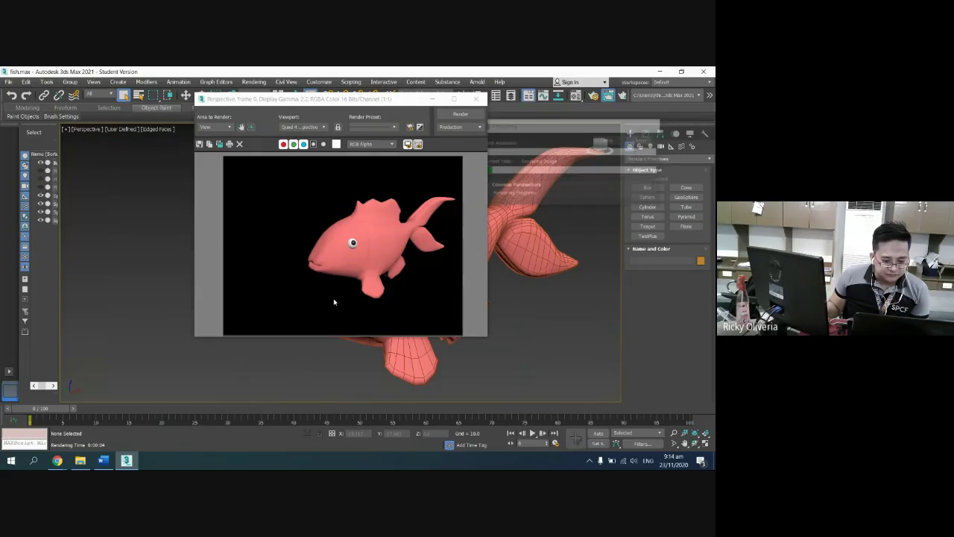
pyautogui.click(480, 97)
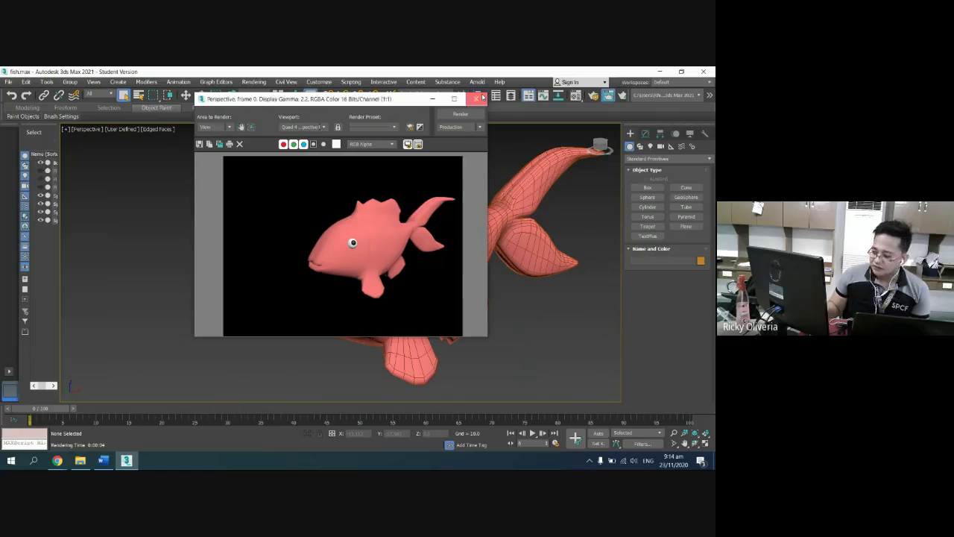
pyautogui.click(437, 264)
pyautogui.click(527, 334)
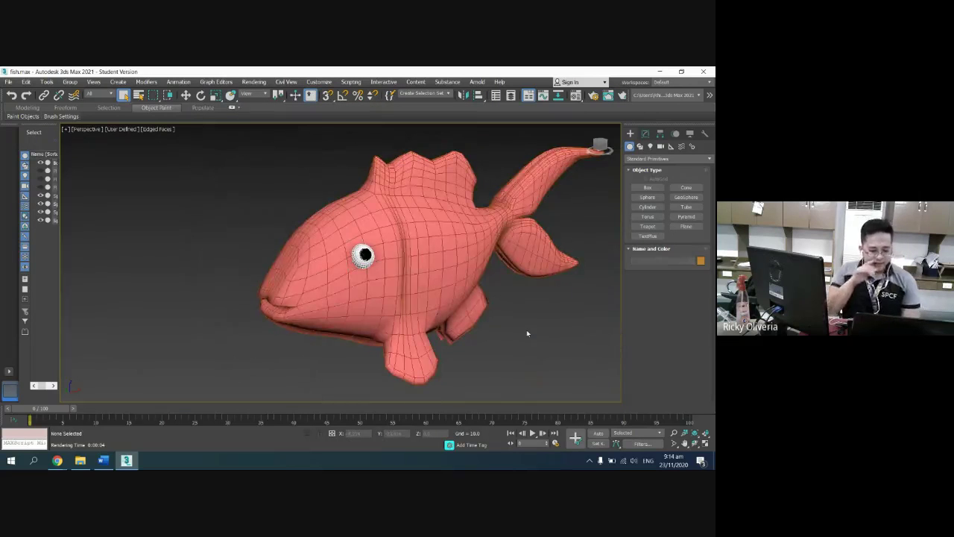
# Try moving the fish's body upward separately from its eyes, and undo the move.
pyautogui.click(685, 443)
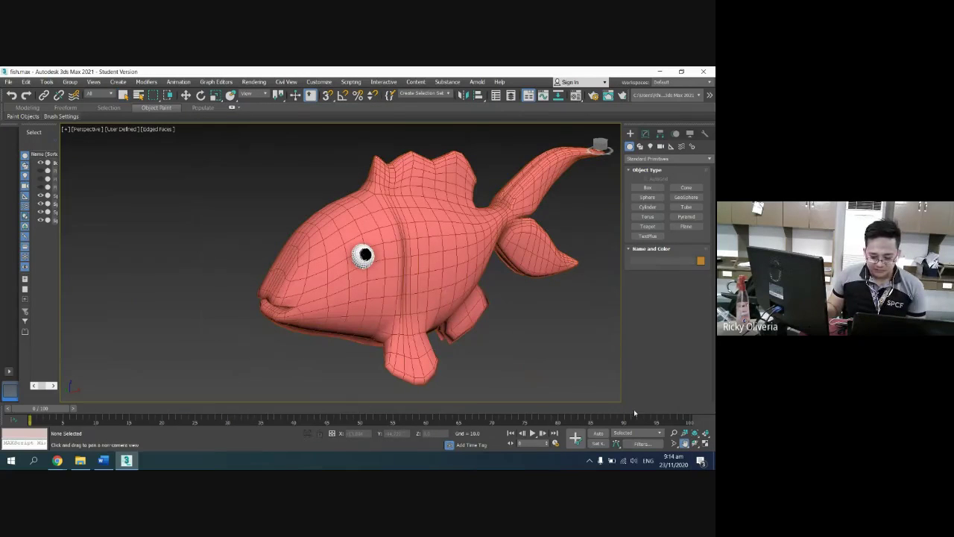
pyautogui.moveTo(441, 288); pyautogui.dragTo(373, 301)
pyautogui.rightClick(472, 335)
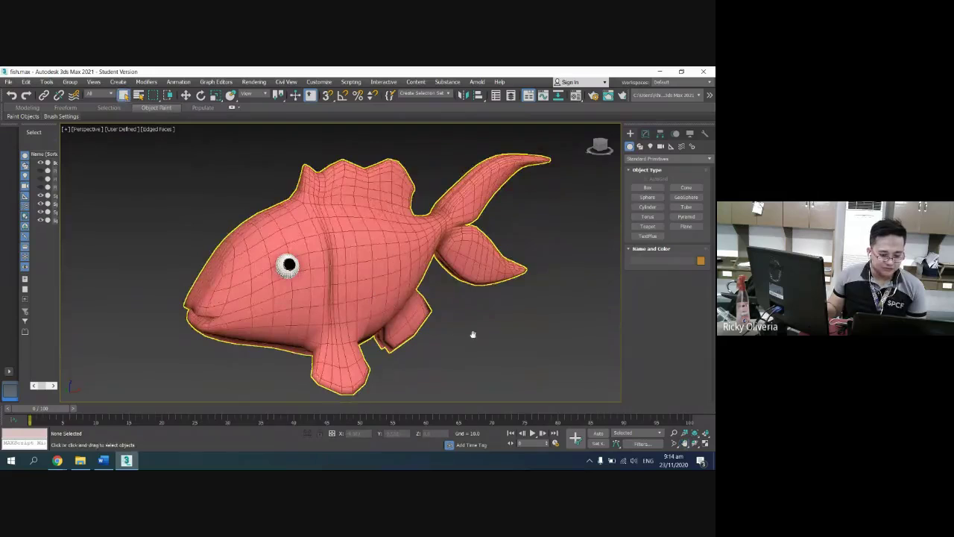
pyautogui.scroll(-3, 474, 359)
pyautogui.click(447, 339)
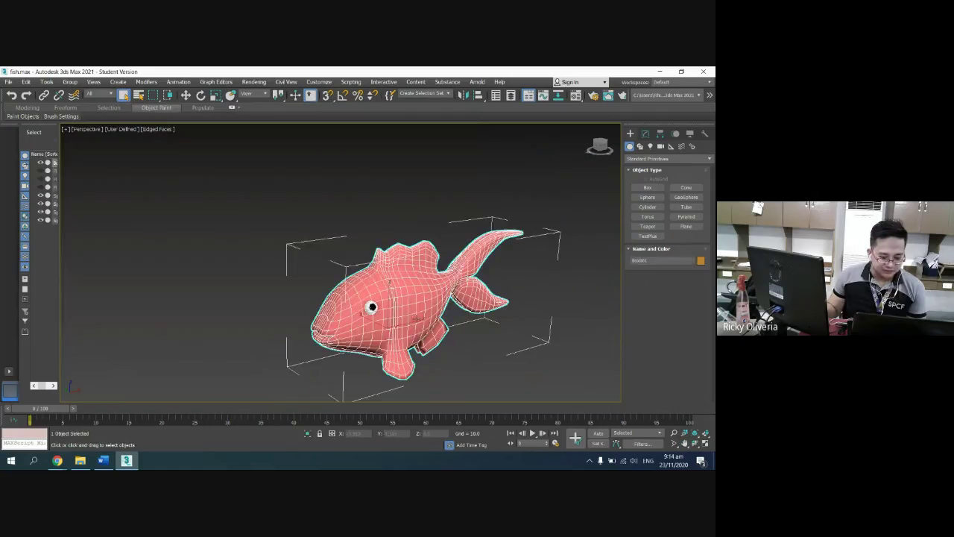
pyautogui.hotkey('ctrl', 'p')
pyautogui.moveTo(414, 293); pyautogui.dragTo(356, 257)
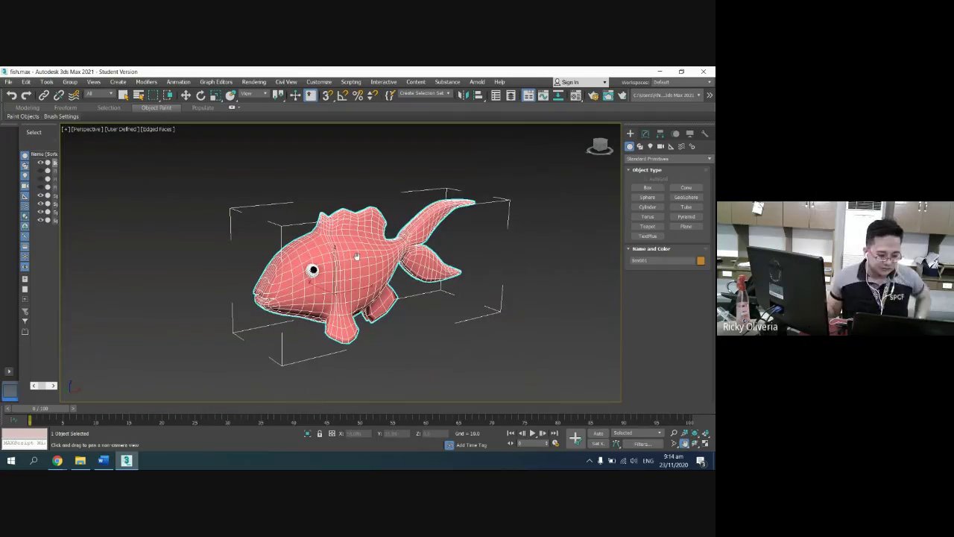
pyautogui.rightClick(357, 256)
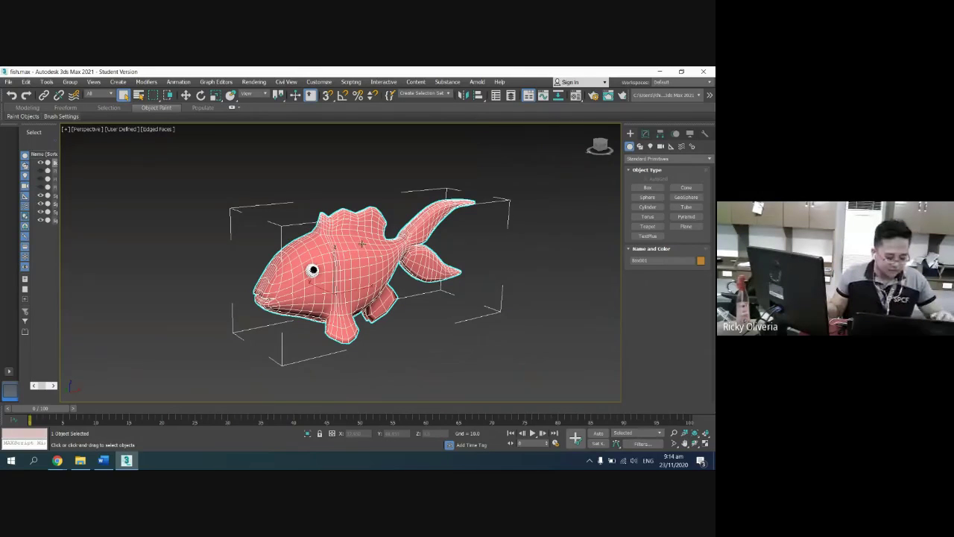
pyautogui.press('w')
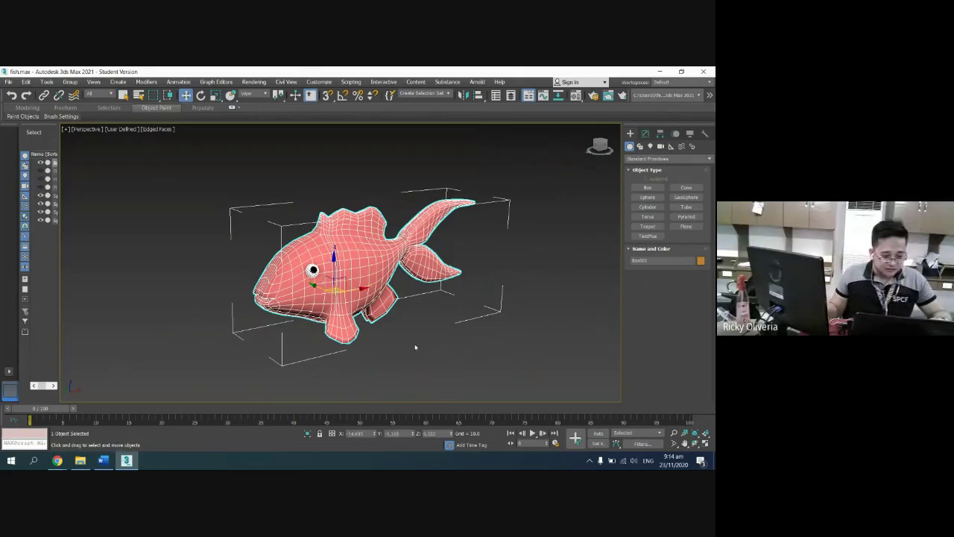
pyautogui.moveTo(328, 261); pyautogui.dragTo(314, 206)
pyautogui.hotkey('ctrl', 'z')
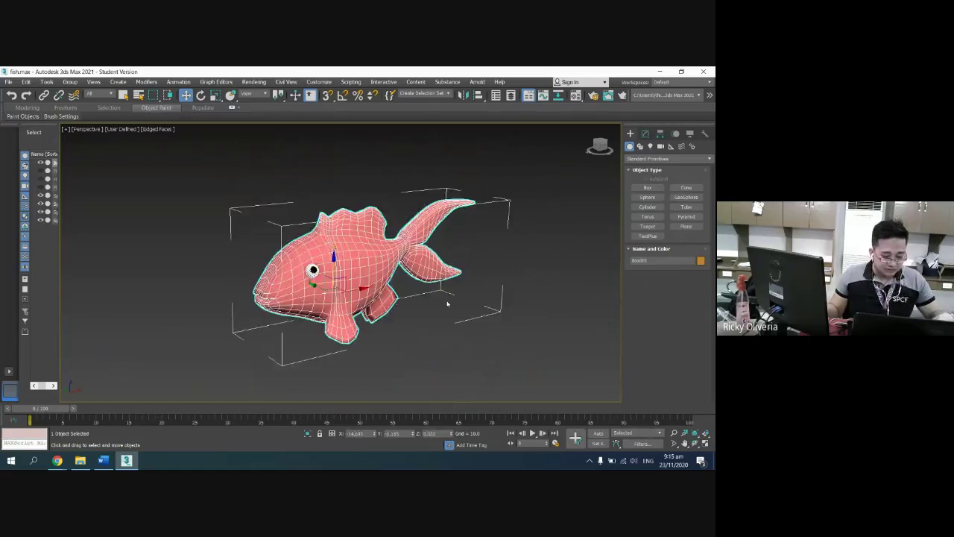
# Group the fish's body and eye objects under the name fishmodel.
pyautogui.click(463, 321)
pyautogui.hotkey('ctrl', 'a')
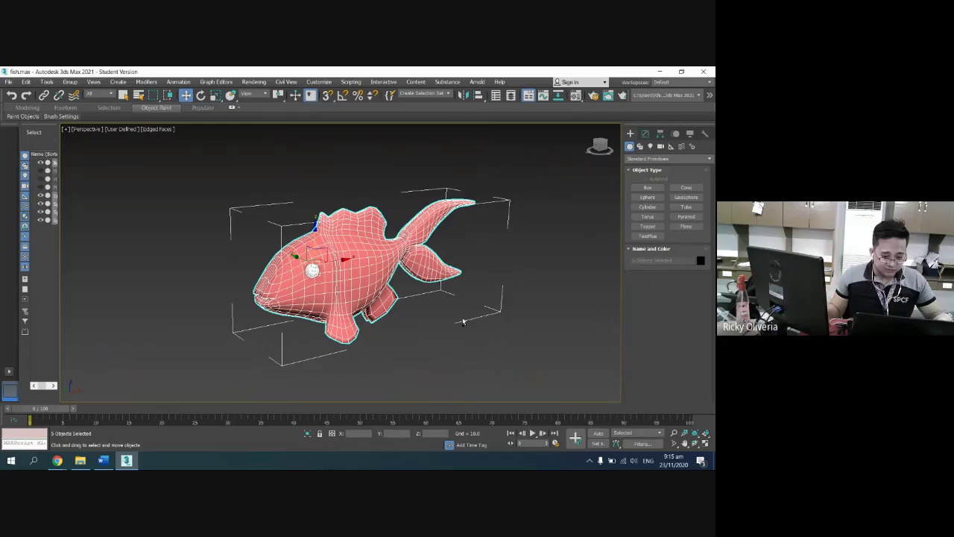
pyautogui.click(69, 81)
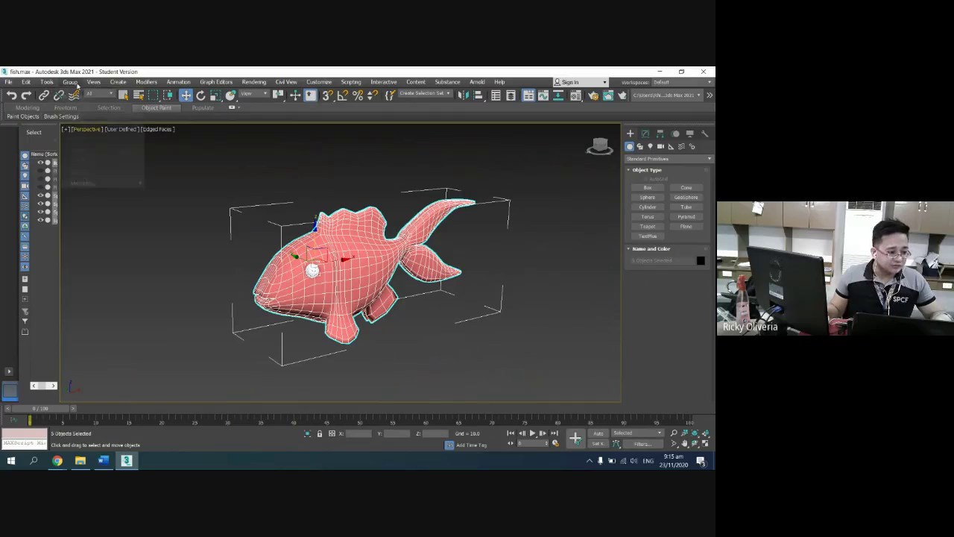
pyautogui.click(78, 97)
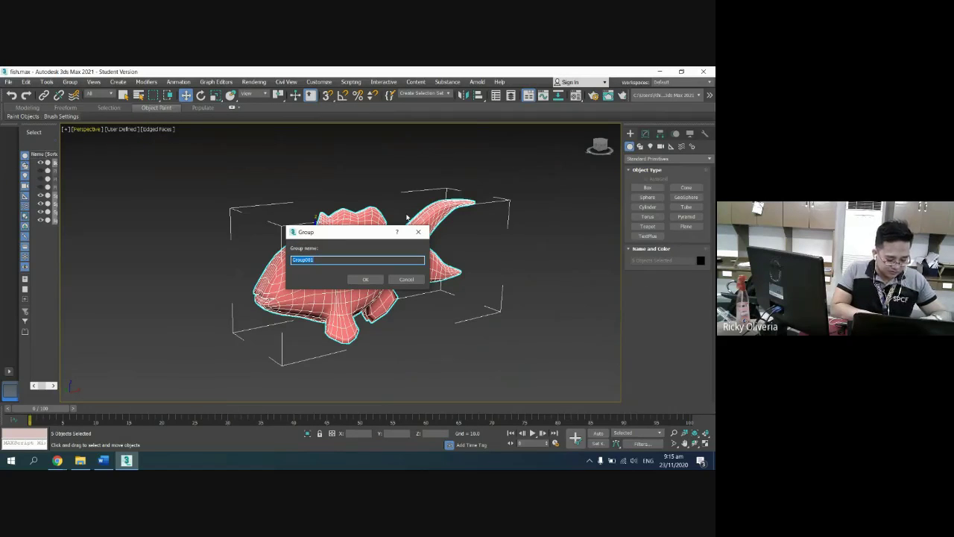
pyautogui.write('fi')
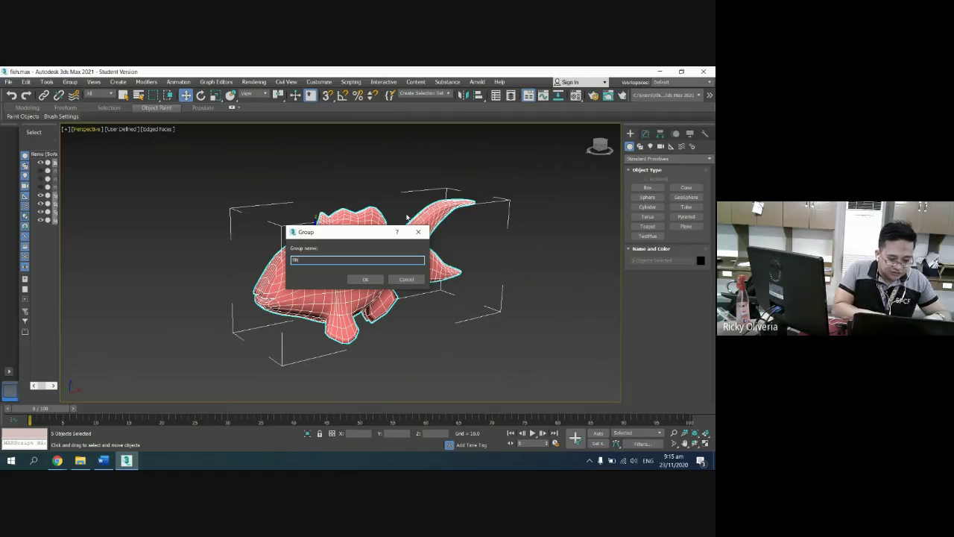
pyautogui.write('shmodel')
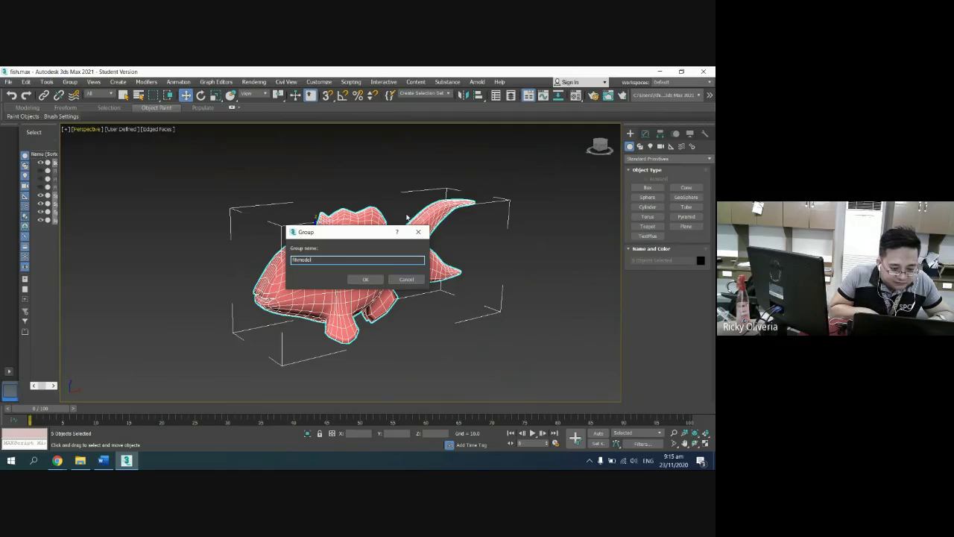
pyautogui.press('BackSpace')
pyautogui.press('BackSpace')
pyautogui.press('BackSpace')
pyautogui.press('BackSpace')
pyautogui.press('BackSpace')
pyautogui.press('BackSpace')
pyautogui.press('BackSpace')
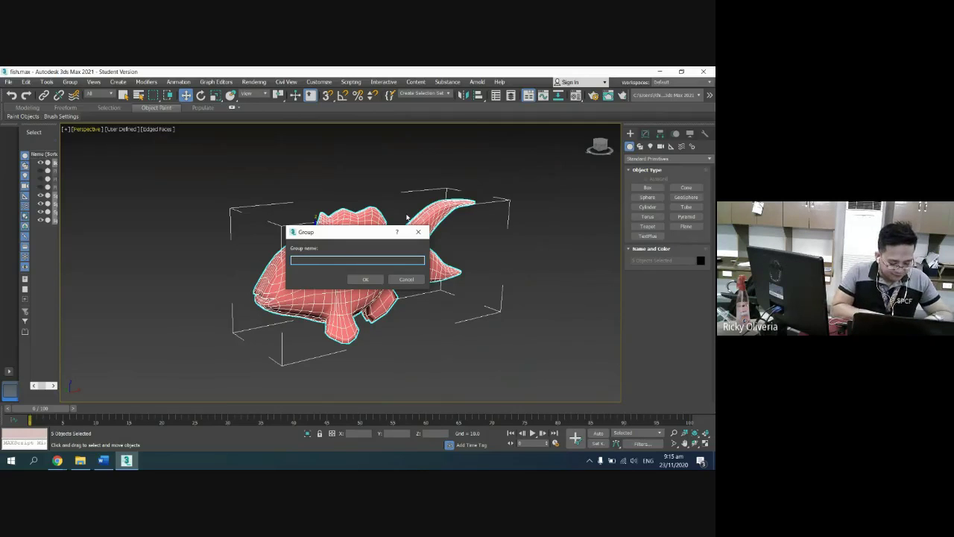
pyautogui.write('fishmode')
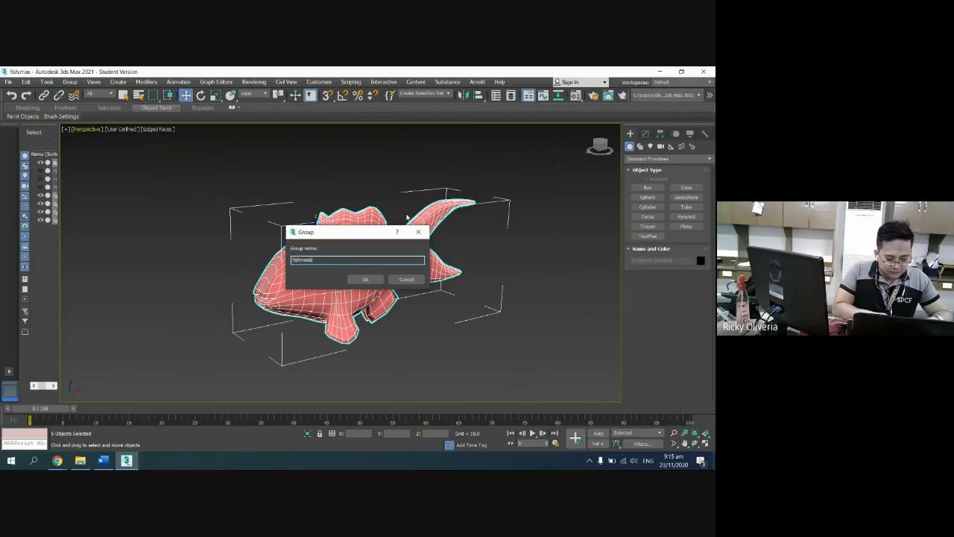
pyautogui.write('l')
pyautogui.press('Return')
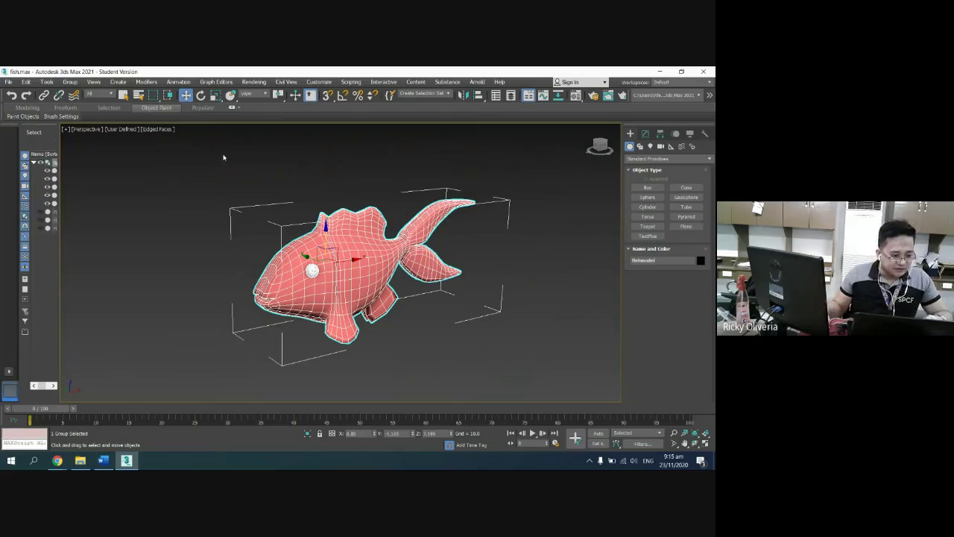
# Move the grouped fish slightly as one unit, and leave the group selected.
pyautogui.click(407, 296)
pyautogui.click(364, 271)
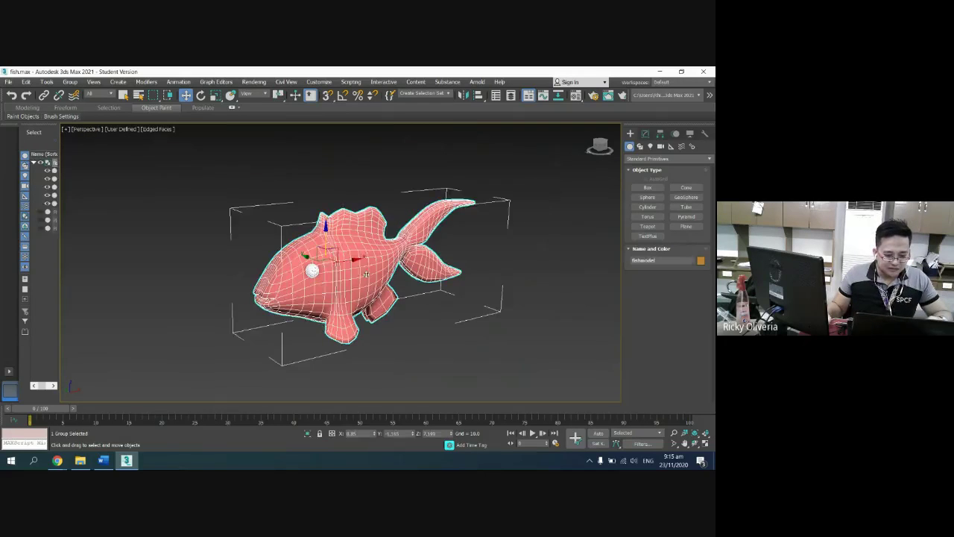
pyautogui.moveTo(326, 238)
pyautogui.mouseDown()
pyautogui.moveTo(327, 180)
pyautogui.moveTo(339, 246)
pyautogui.moveTo(338, 225)
pyautogui.mouseUp()
pyautogui.scroll(2, 332, 236)
pyautogui.click(490, 334)
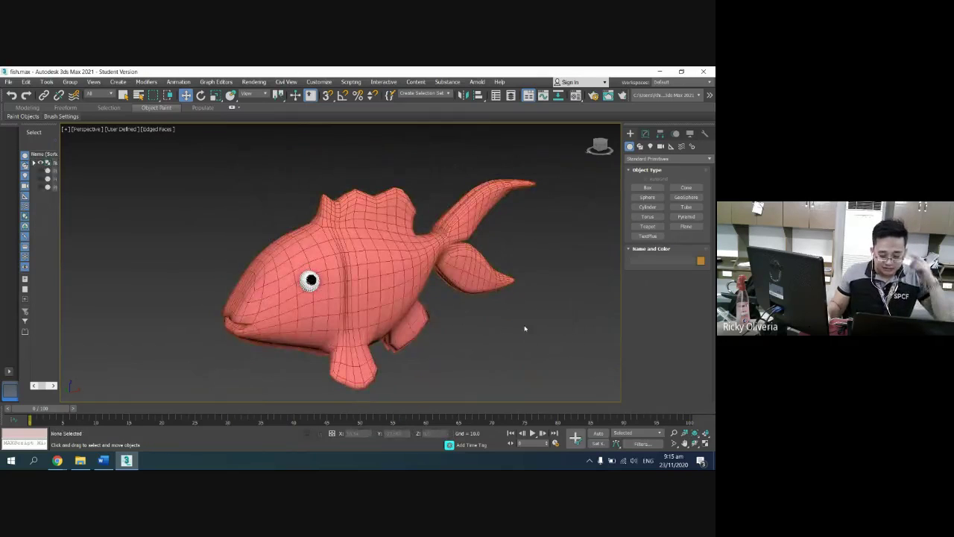
pyautogui.click(433, 277)
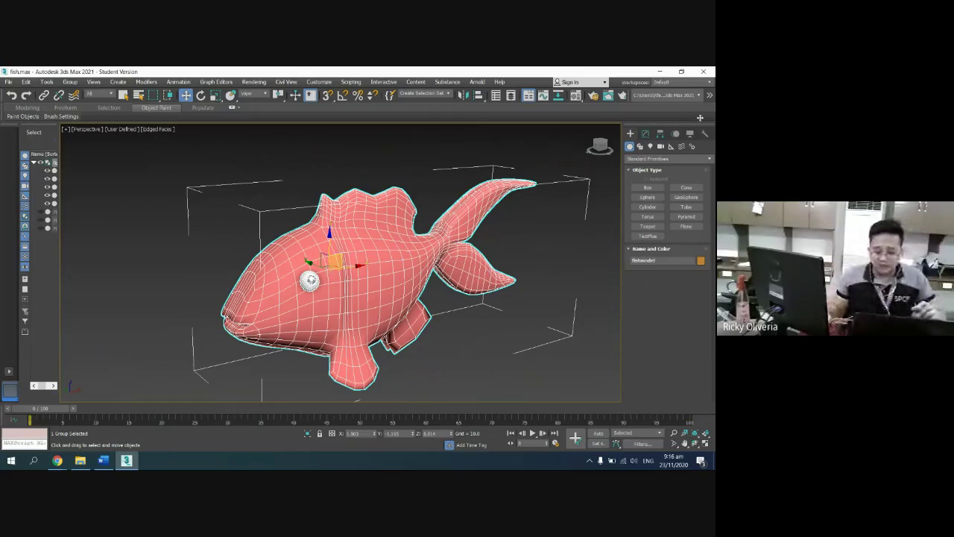
# Create a tall, narrow upright cylinder beside the fish's tail.
pyautogui.click(652, 208)
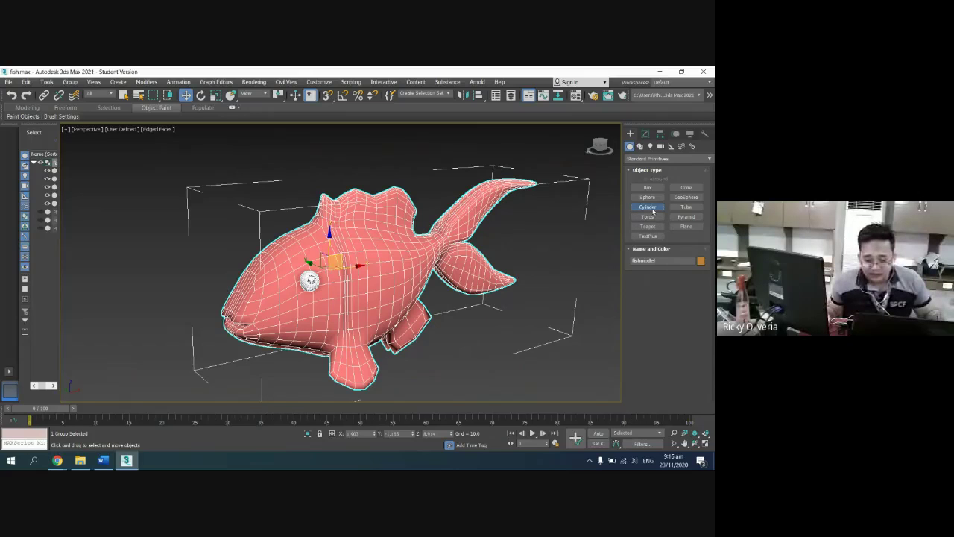
pyautogui.moveTo(512, 350); pyautogui.dragTo(531, 351)
pyautogui.click(542, 205)
pyautogui.rightClick(545, 204)
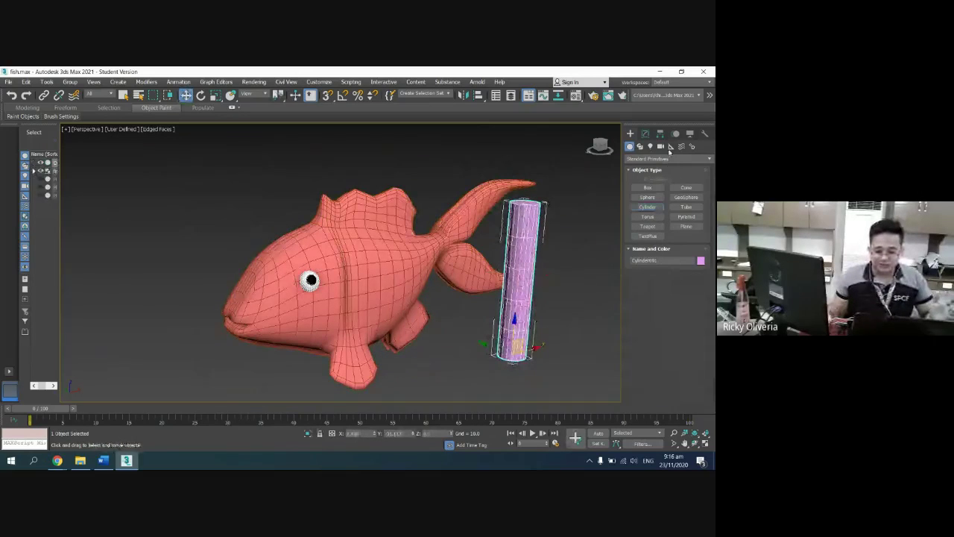
# Apply a Bend modifier to the cylinder beside the fish's tail.
pyautogui.click(645, 134)
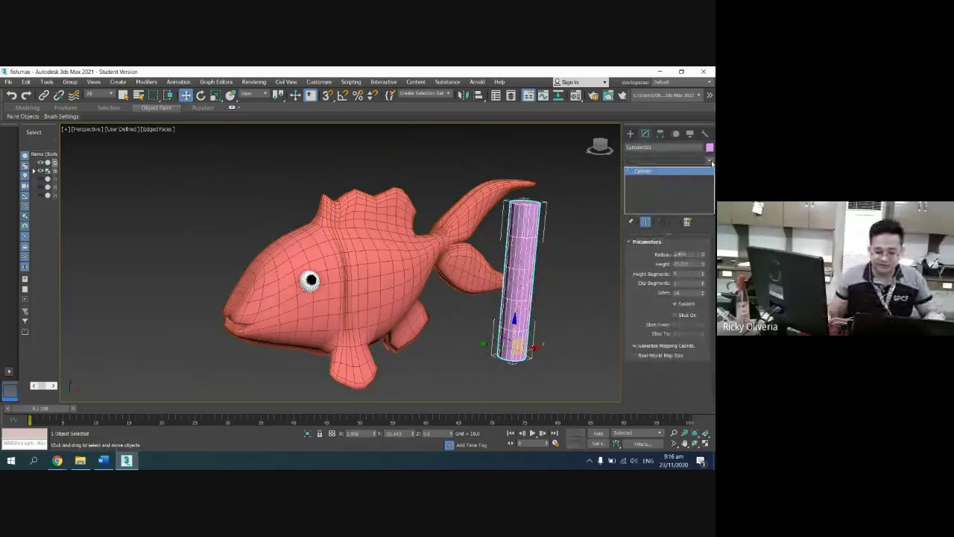
pyautogui.click(708, 161)
pyautogui.press('b')
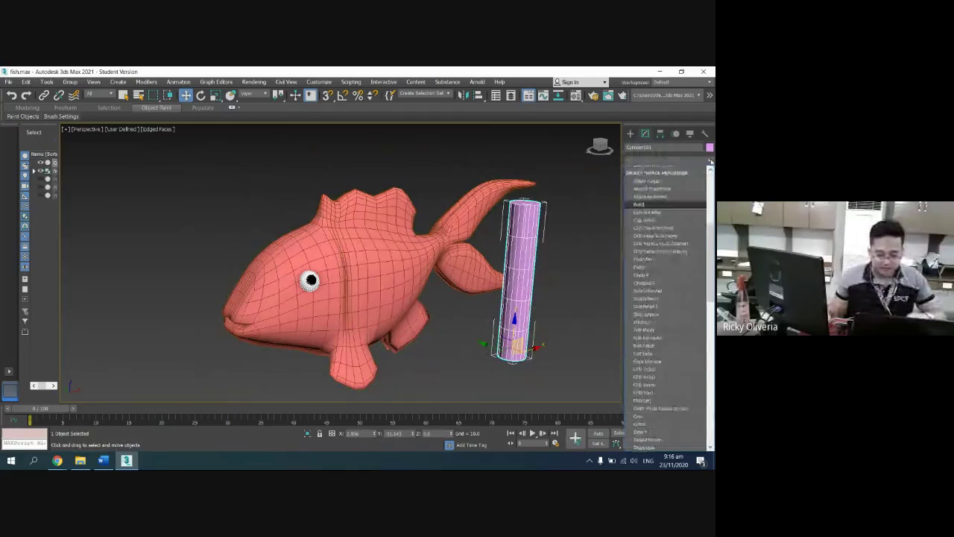
pyautogui.click(664, 170)
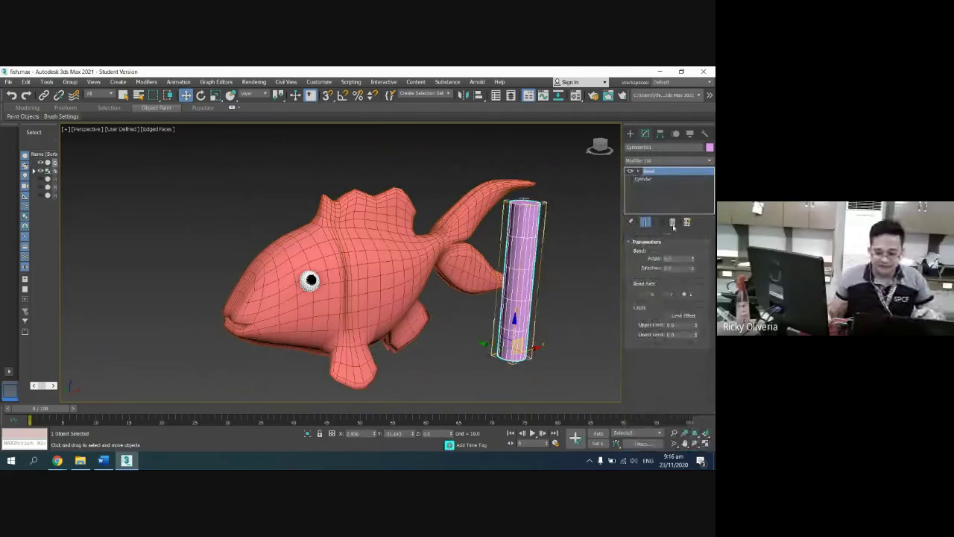
# Bend the cylinder to one side, to the opposite side and back by varying its Bend angle.
pyautogui.moveTo(694, 258)
pyautogui.mouseDown()
pyautogui.moveTo(689, 193)
pyautogui.moveTo(686, 253)
pyautogui.moveTo(677, 173)
pyautogui.moveTo(677, 350)
pyautogui.moveTo(688, 244)
pyautogui.mouseUp()
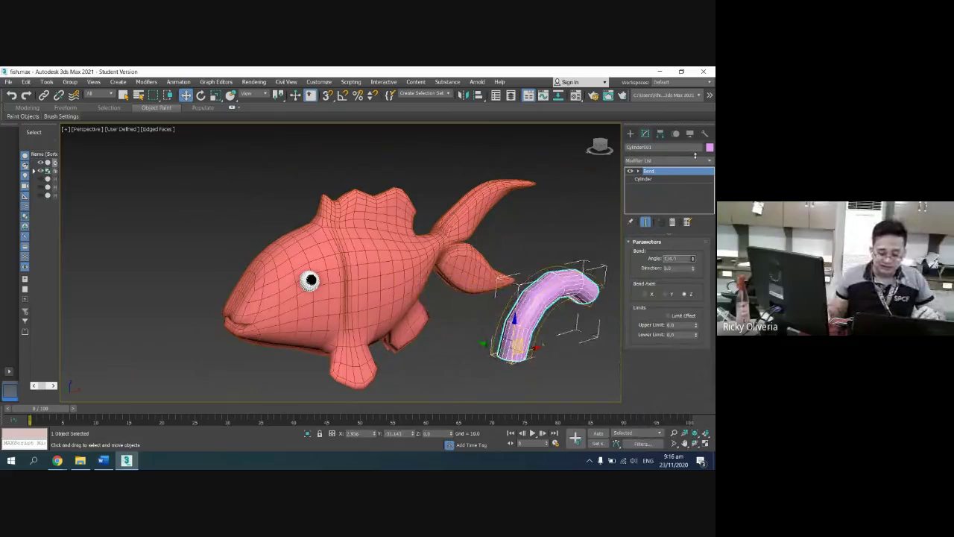
pyautogui.moveTo(695, 156); pyautogui.dragTo(675, 345)
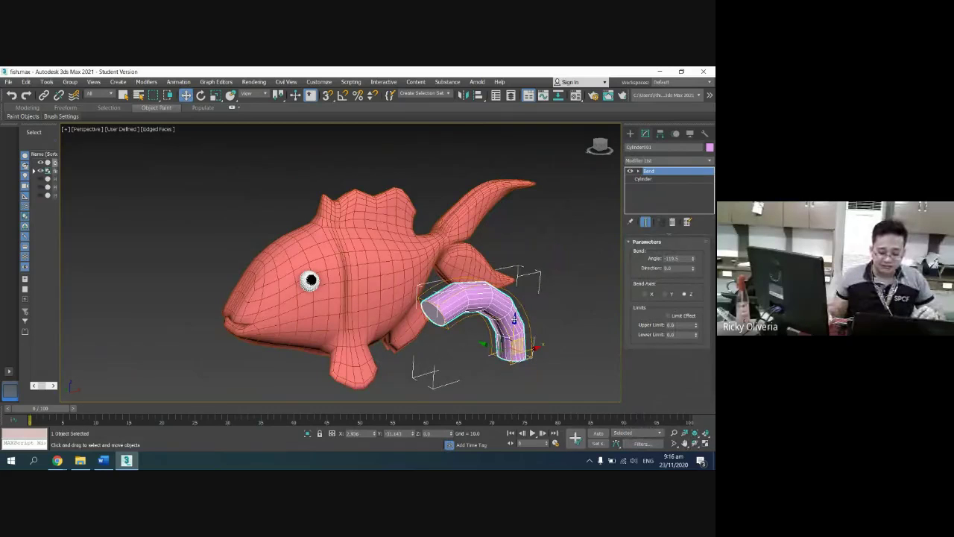
pyautogui.moveTo(692, 259); pyautogui.dragTo(685, 423)
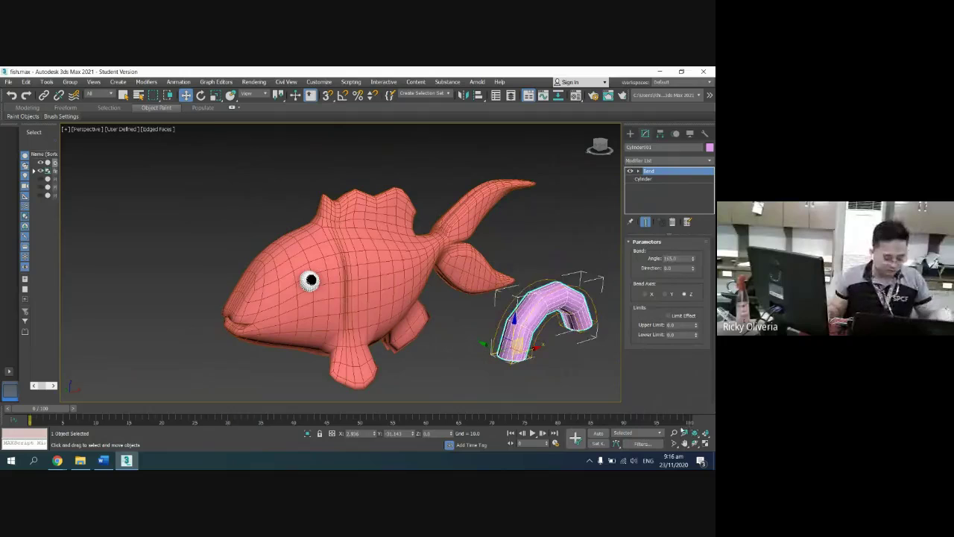
# Delete the bent cylinder, leaving only the fish in the scene.
pyautogui.click(572, 388)
pyautogui.click(527, 322)
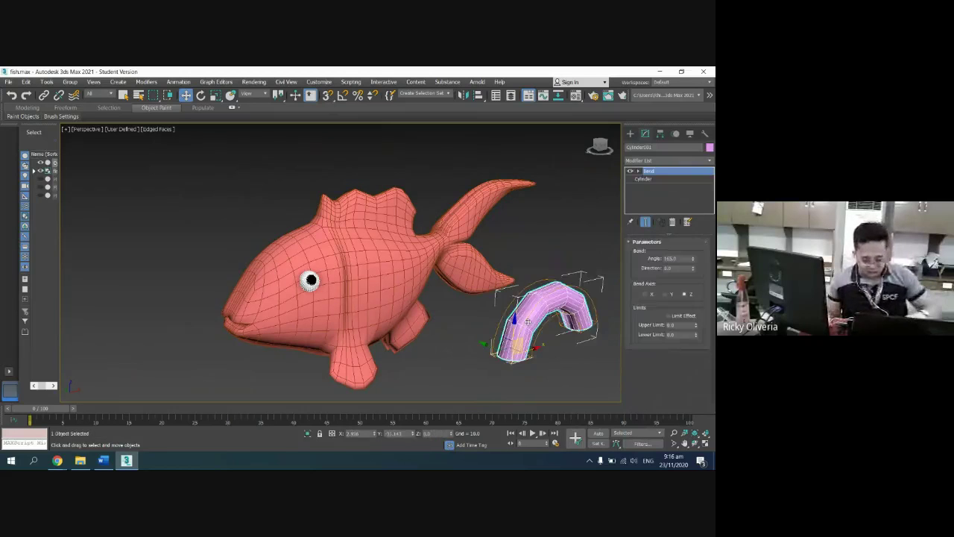
pyautogui.press('Delete')
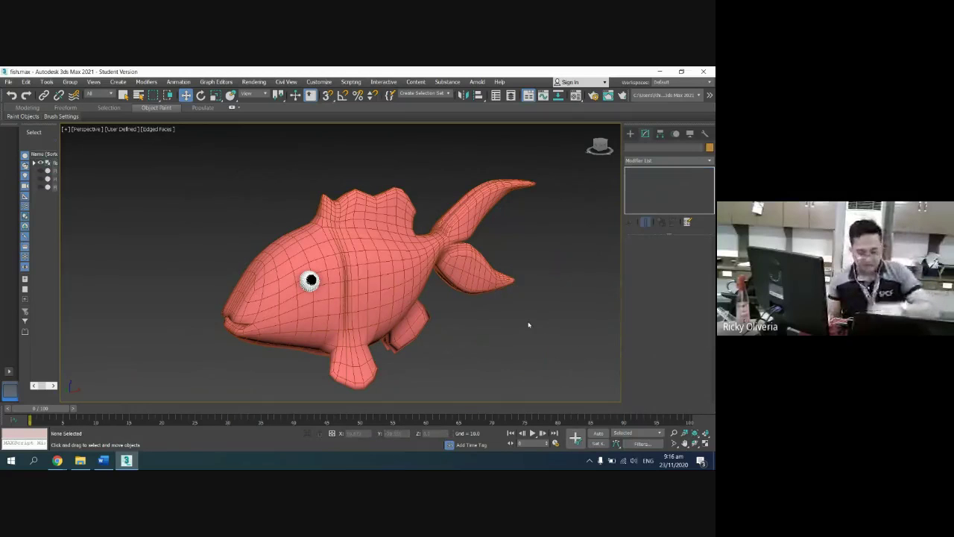
# Convert the grouped fish to Editable Poly, and deselect it.
pyautogui.click(415, 281)
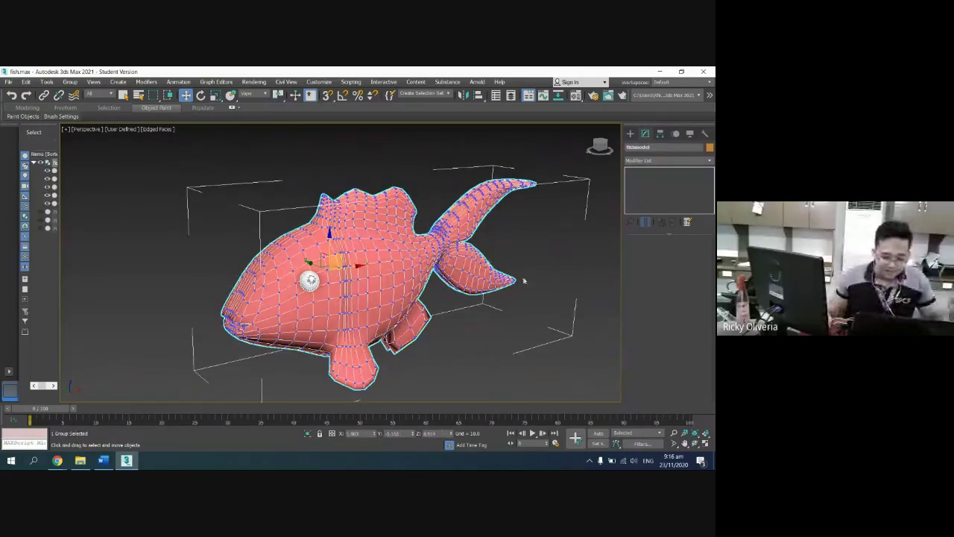
pyautogui.click(605, 193)
pyautogui.click(436, 256)
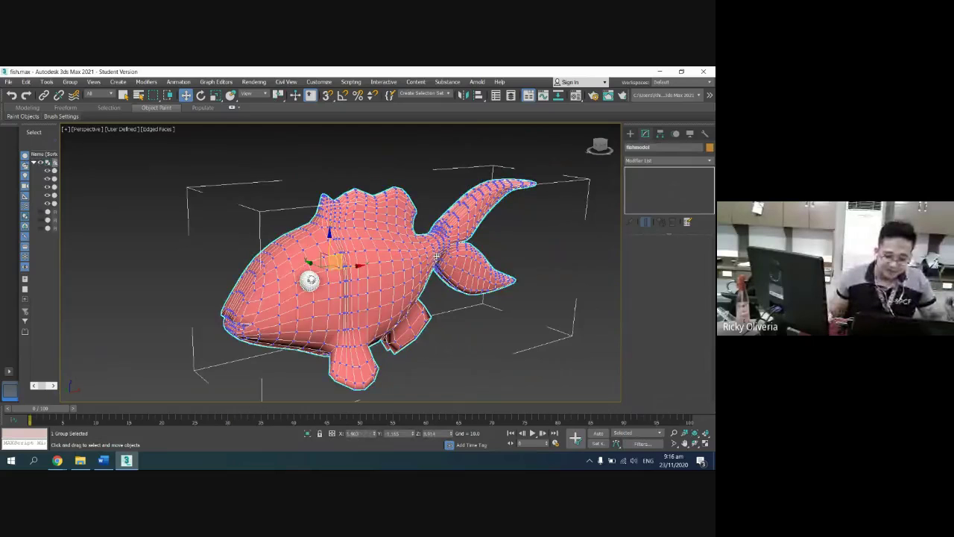
pyautogui.click(602, 188)
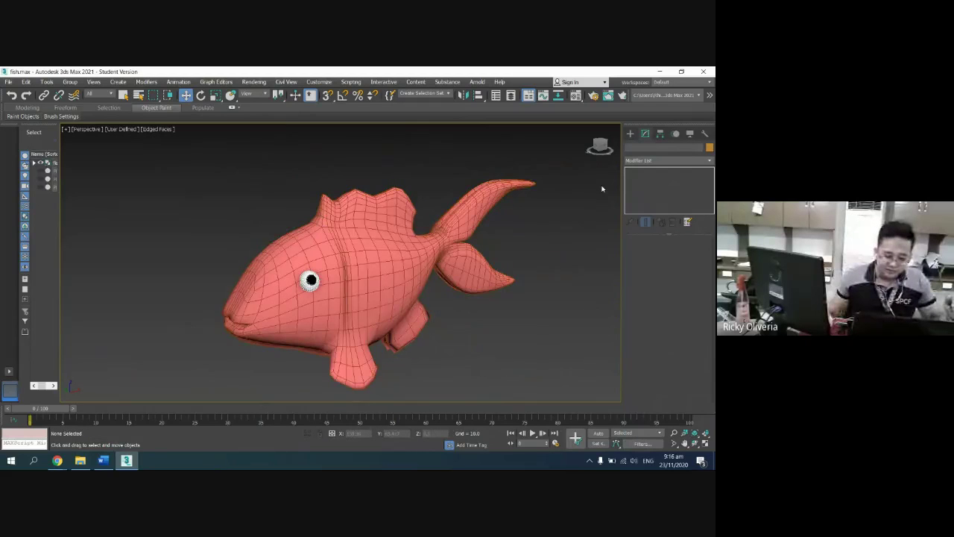
pyautogui.click(360, 259)
pyautogui.rightClick(360, 259)
pyautogui.click(514, 353)
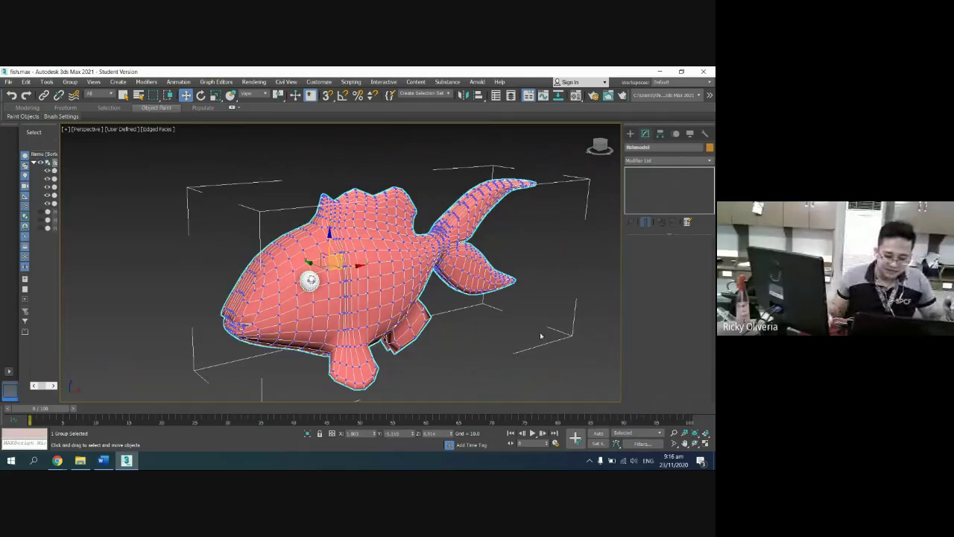
pyautogui.rightClick(363, 275)
pyautogui.moveTo(412, 380)
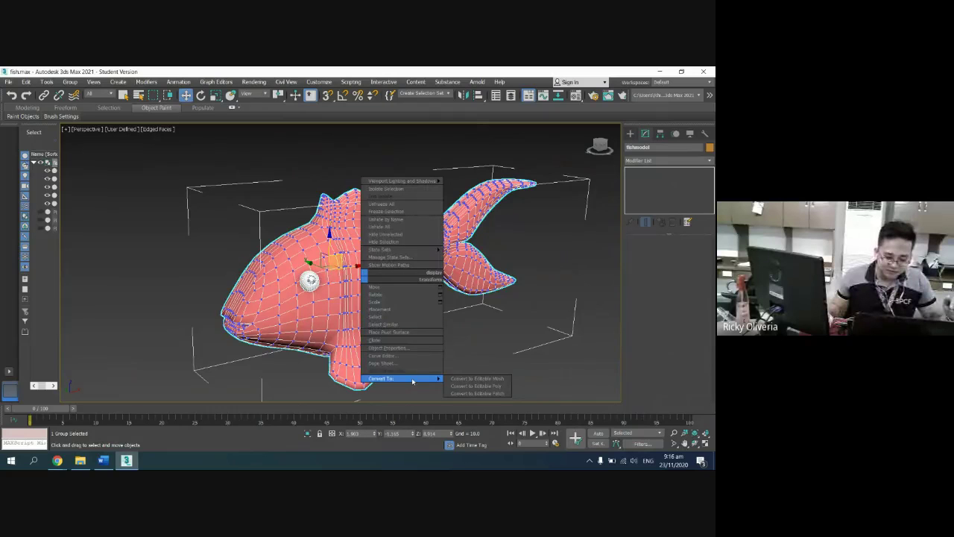
pyautogui.click(501, 386)
pyautogui.click(555, 346)
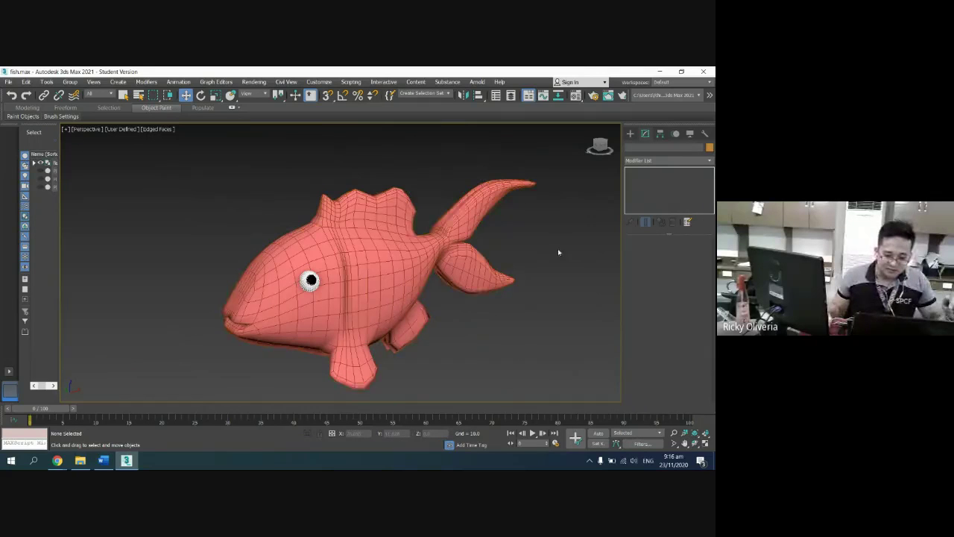
pyautogui.click(389, 241)
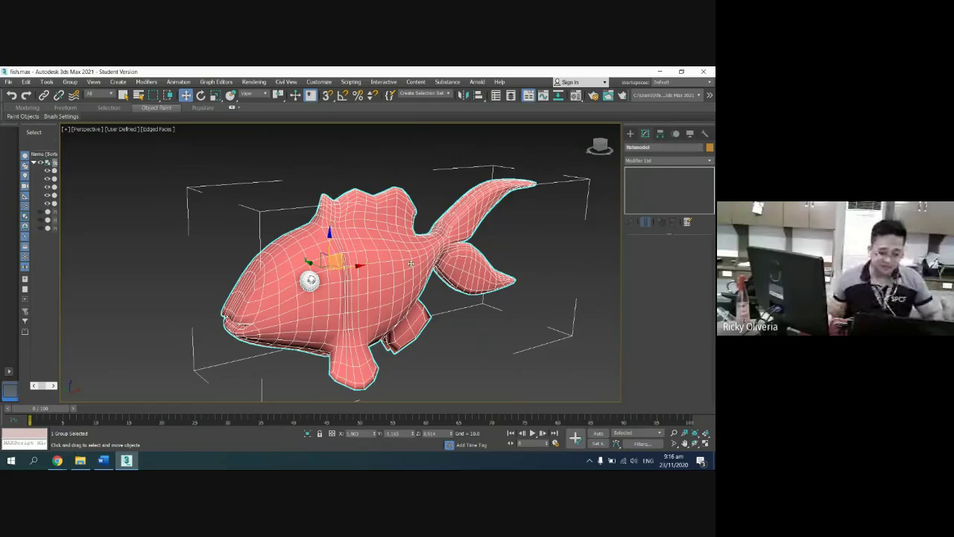
pyautogui.rightClick(454, 270)
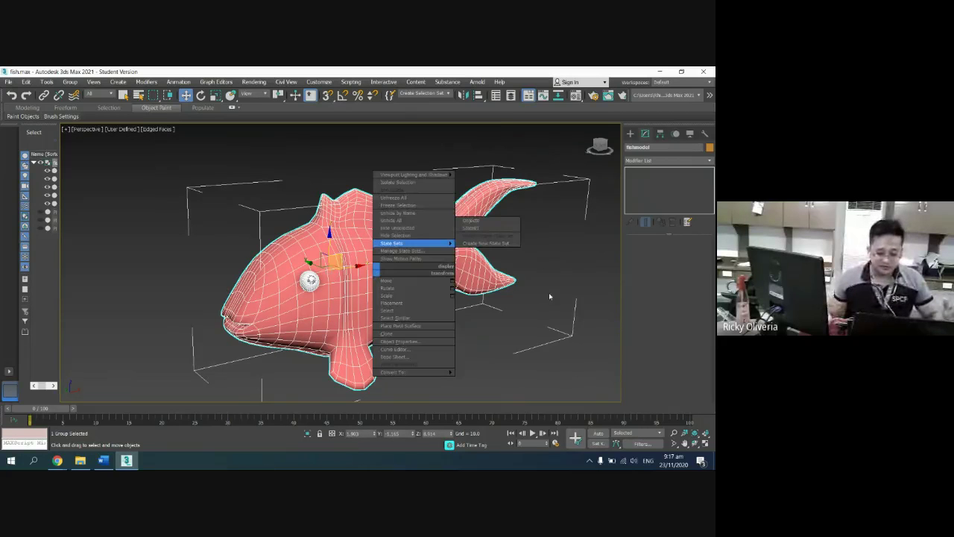
pyautogui.click(421, 376)
pyautogui.rightClick(421, 376)
pyautogui.moveTo(418, 360)
pyautogui.click(457, 363)
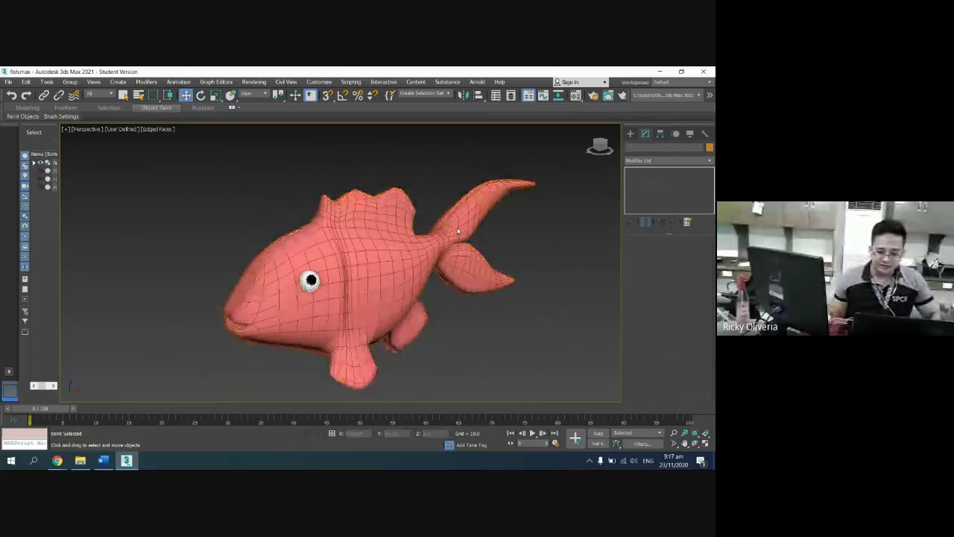
# Apply a Bend modifier to the whole fishmodel group.
pyautogui.click(525, 190)
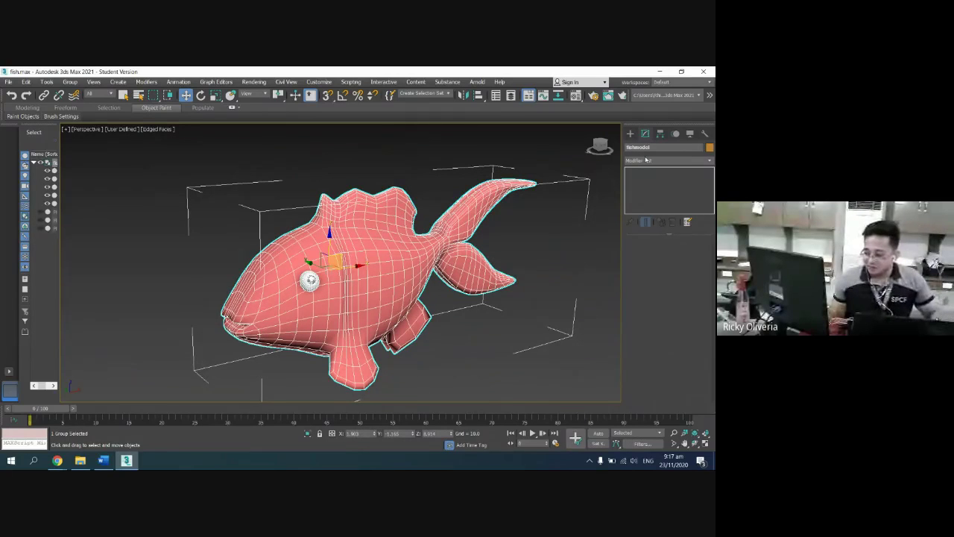
pyautogui.click(708, 162)
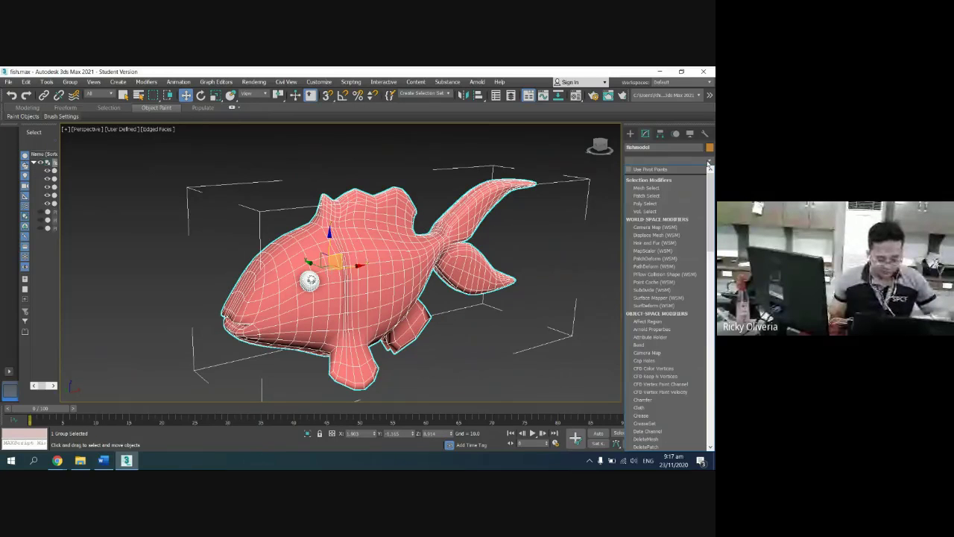
pyautogui.press('b')
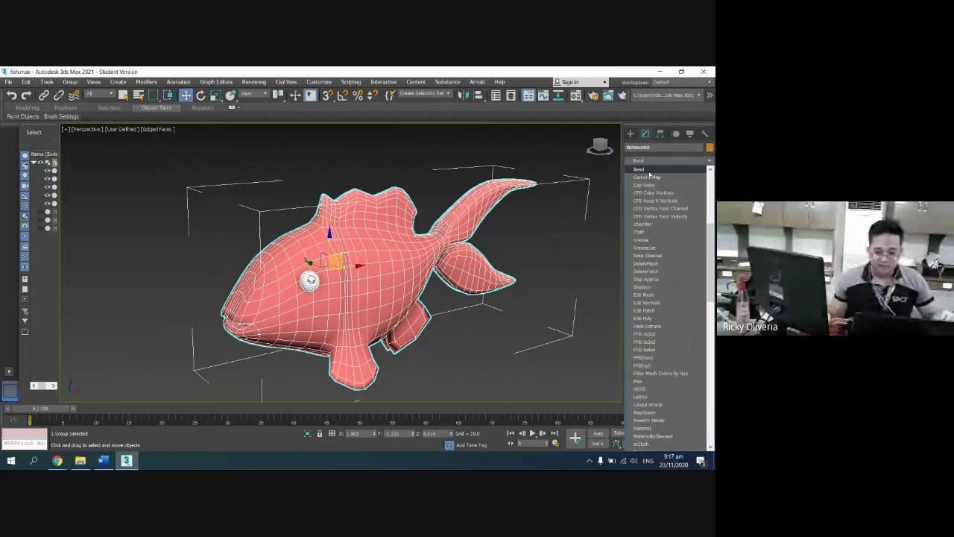
pyautogui.click(649, 171)
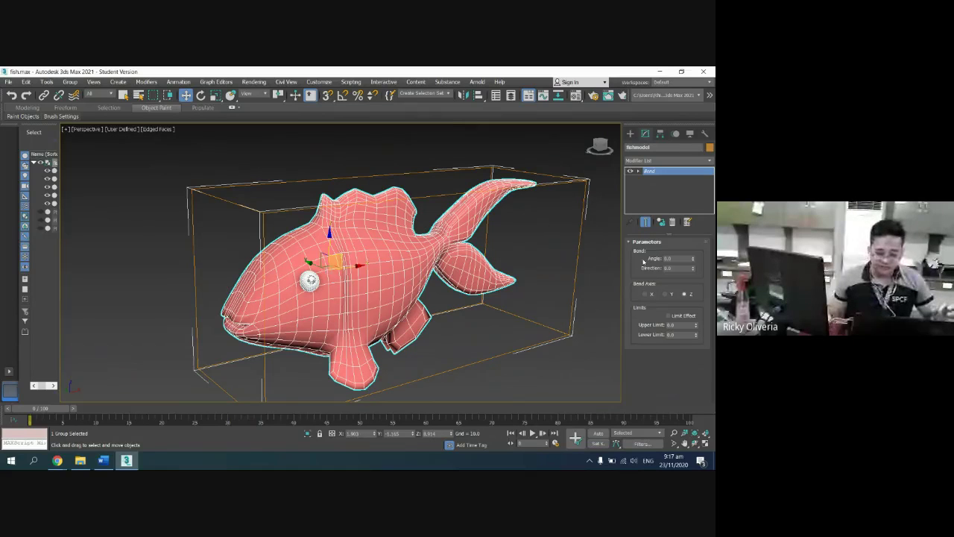
# Test bend angles on the fish with different bend axes, and set the bend axis to X.
pyautogui.moveTo(695, 259); pyautogui.dragTo(700, 208)
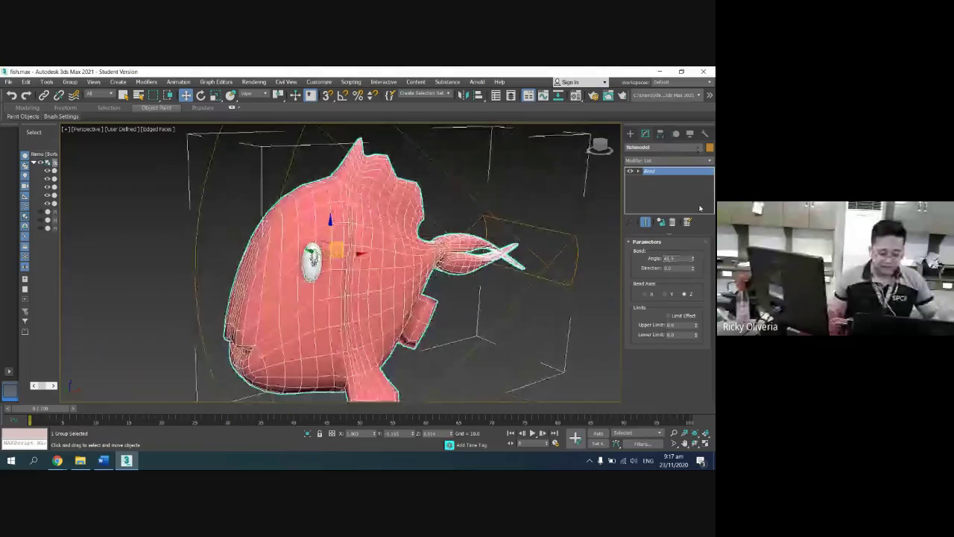
pyautogui.hotkey('ctrl', 'z')
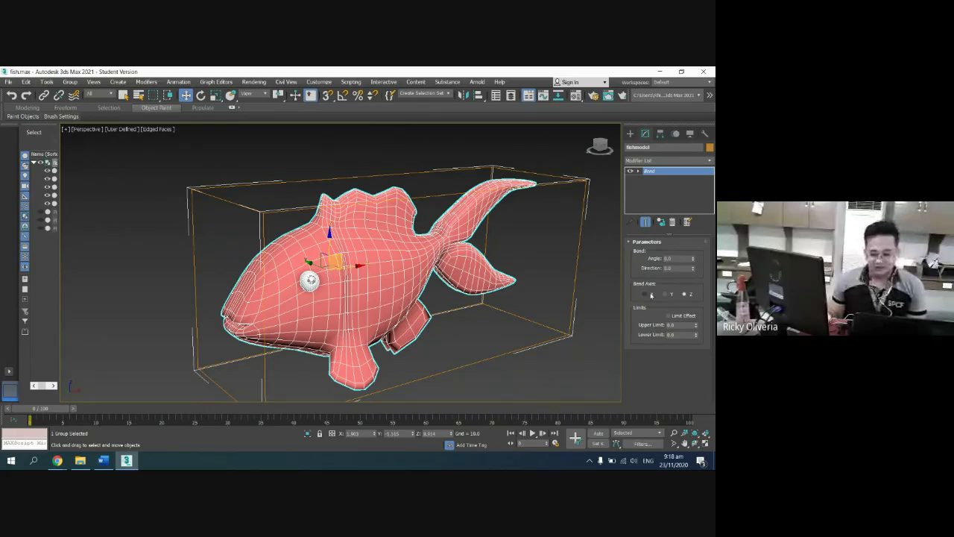
pyautogui.click(694, 259)
pyautogui.moveTo(694, 258); pyautogui.dragTo(693, 321)
pyautogui.click(667, 294)
pyautogui.click(685, 294)
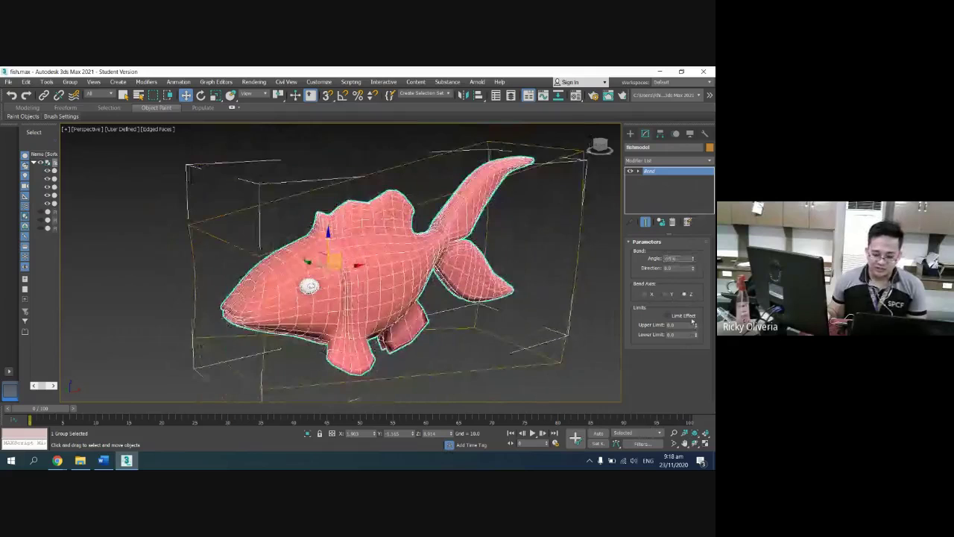
pyautogui.click(645, 294)
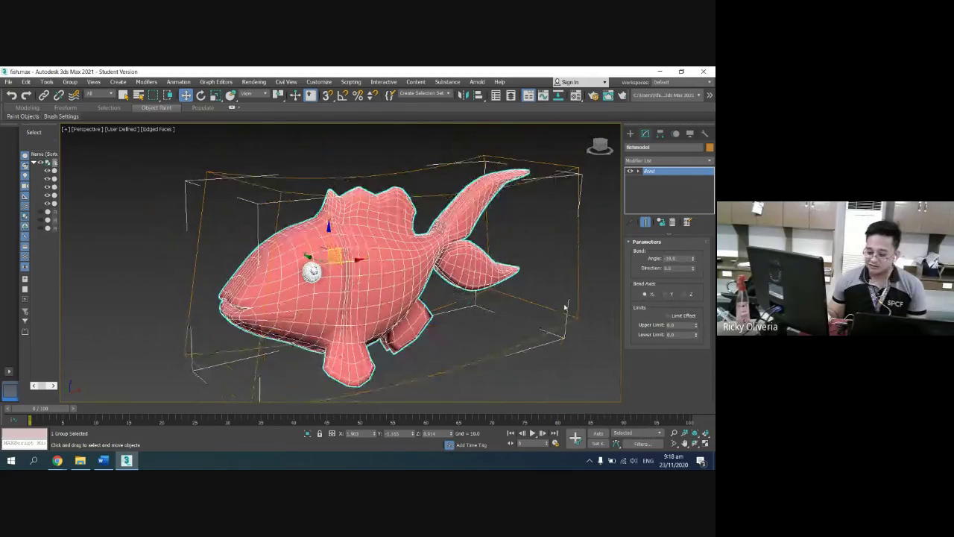
pyautogui.moveTo(693, 258)
pyautogui.mouseDown()
pyautogui.moveTo(690, 194)
pyautogui.moveTo(685, 274)
pyautogui.moveTo(693, 283)
pyautogui.moveTo(694, 250)
pyautogui.mouseUp()
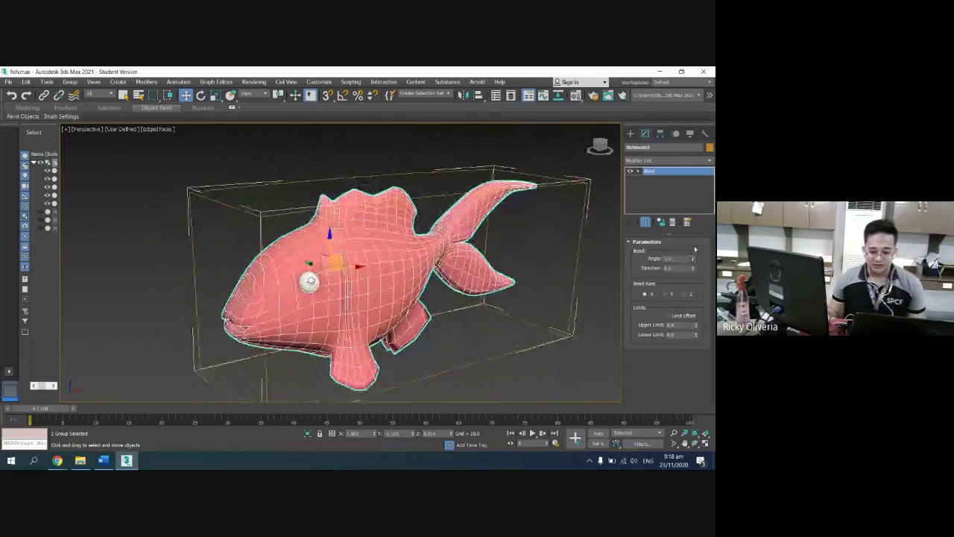
# Set the fish's Bend angle to 80.
pyautogui.doubleClick(684, 259)
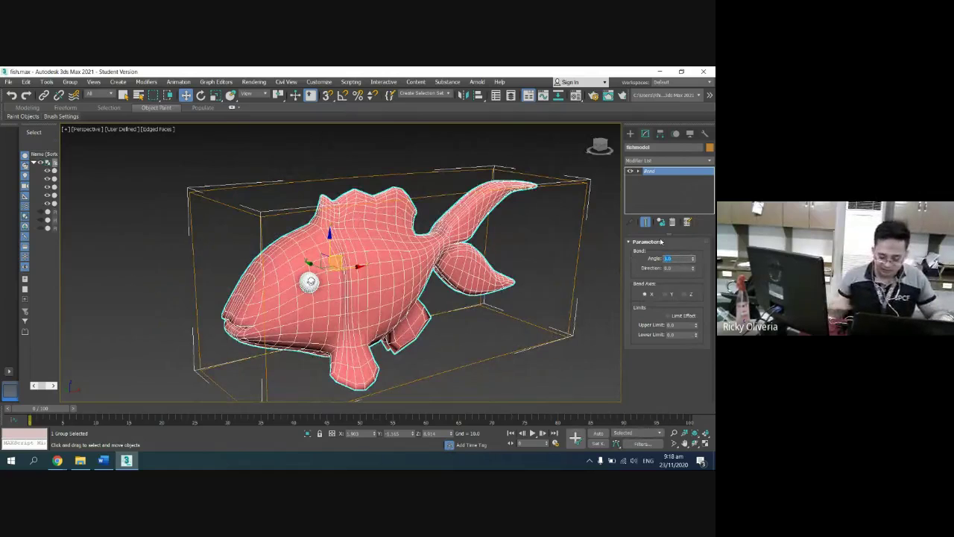
pyautogui.press('Return')
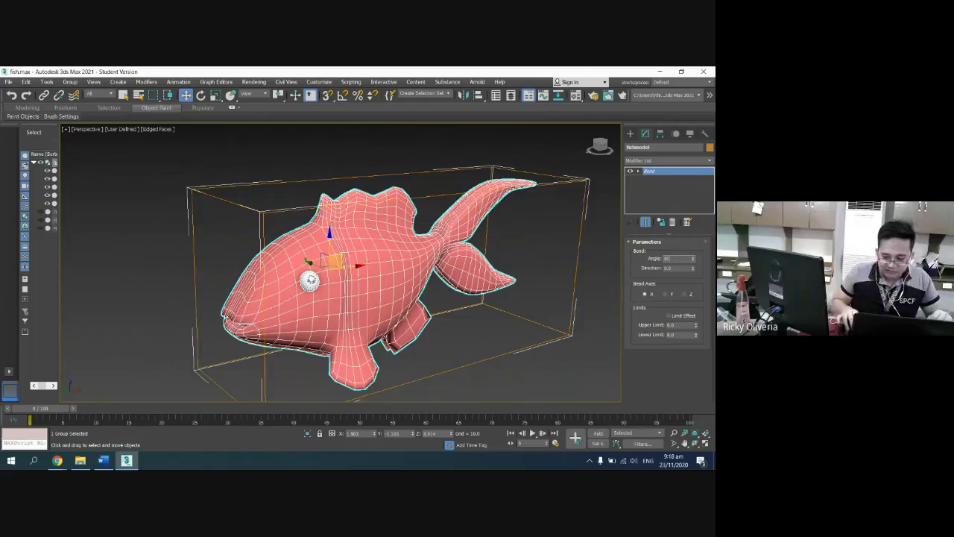
pyautogui.write('80')
pyautogui.press('Return')
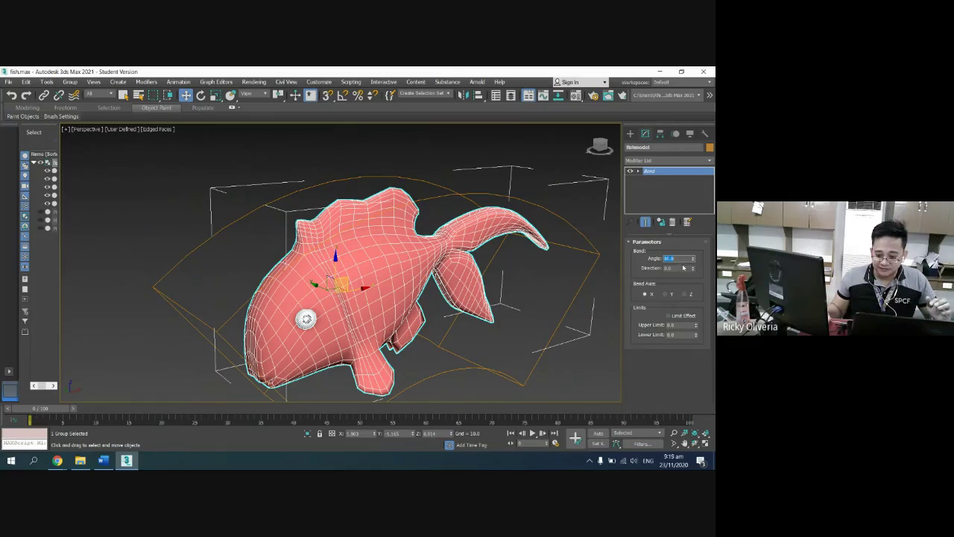
# Set the Bend direction so the fish curves sideways, and vary the bend angle to swing its head and tail.
pyautogui.moveTo(695, 269); pyautogui.dragTo(694, 260)
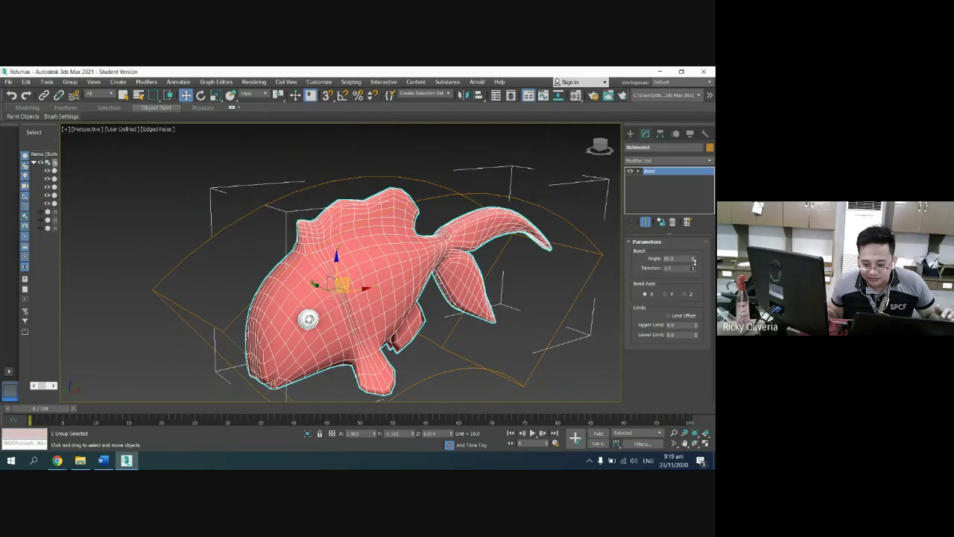
pyautogui.moveTo(694, 262); pyautogui.dragTo(694, 199)
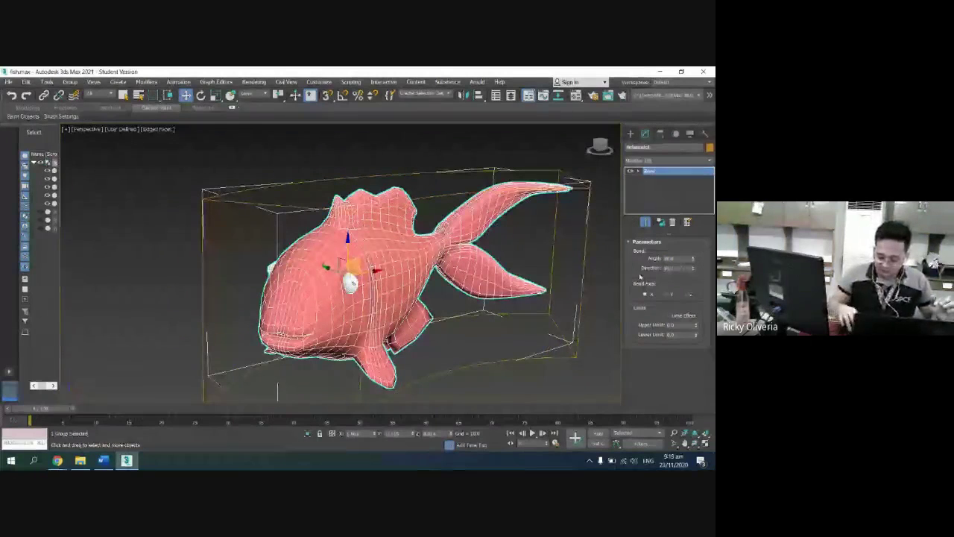
pyautogui.moveTo(682, 268); pyautogui.dragTo(609, 266)
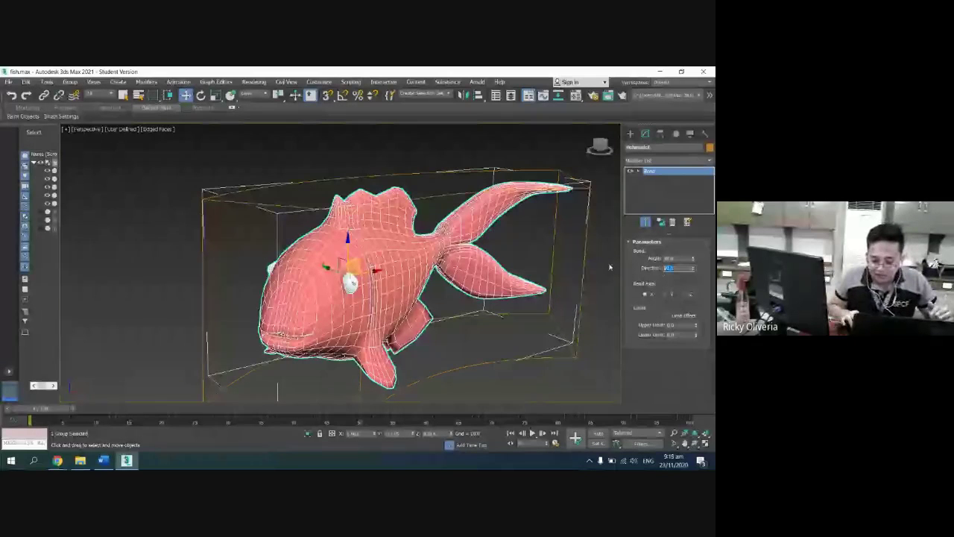
pyautogui.write('5')
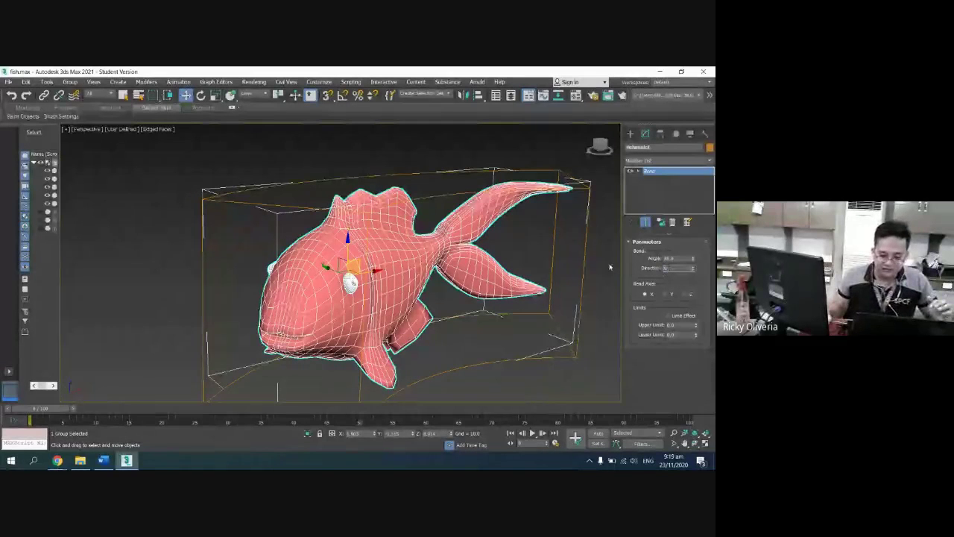
pyautogui.press('Return')
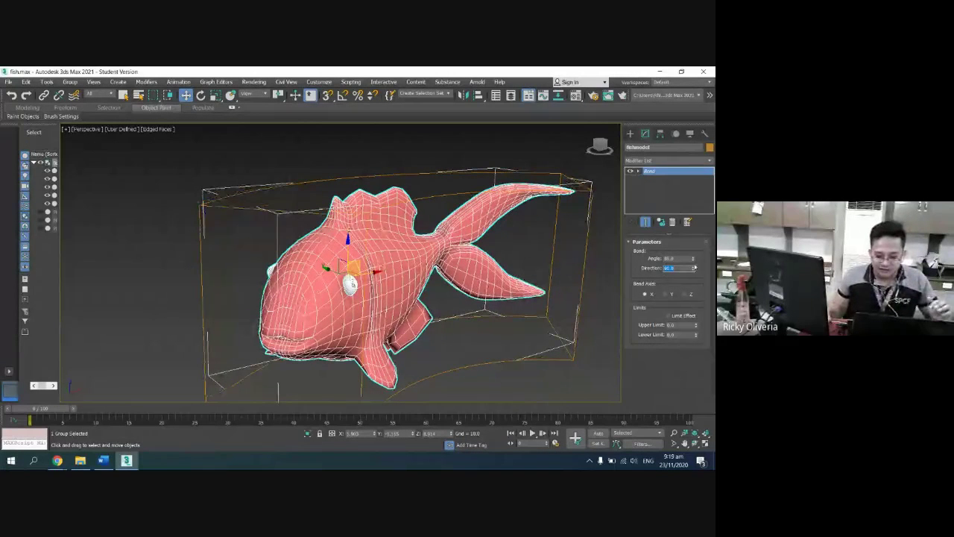
pyautogui.moveTo(694, 259); pyautogui.dragTo(228, 262)
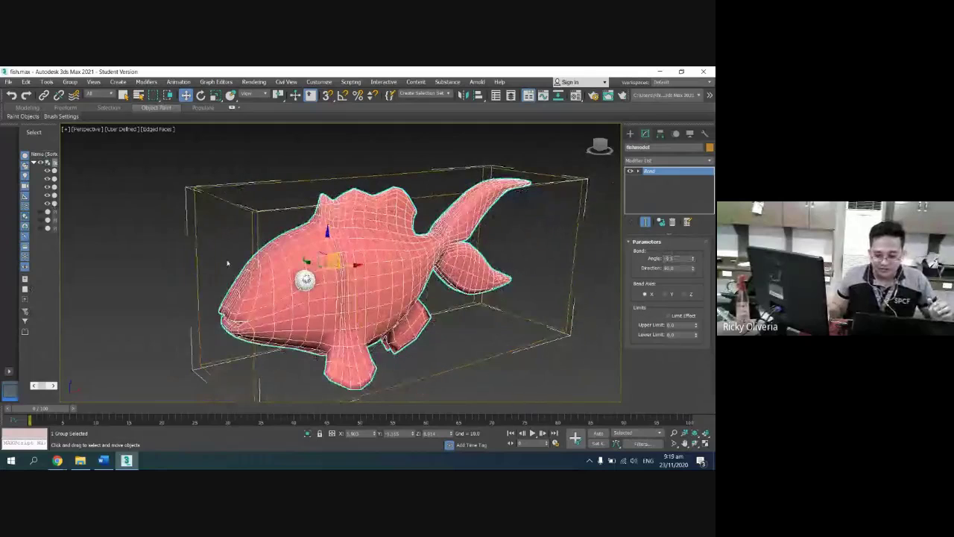
# Select the Bend modifier's gizmo, move it along X towards the tail and test the bend angle.
pyautogui.click(638, 171)
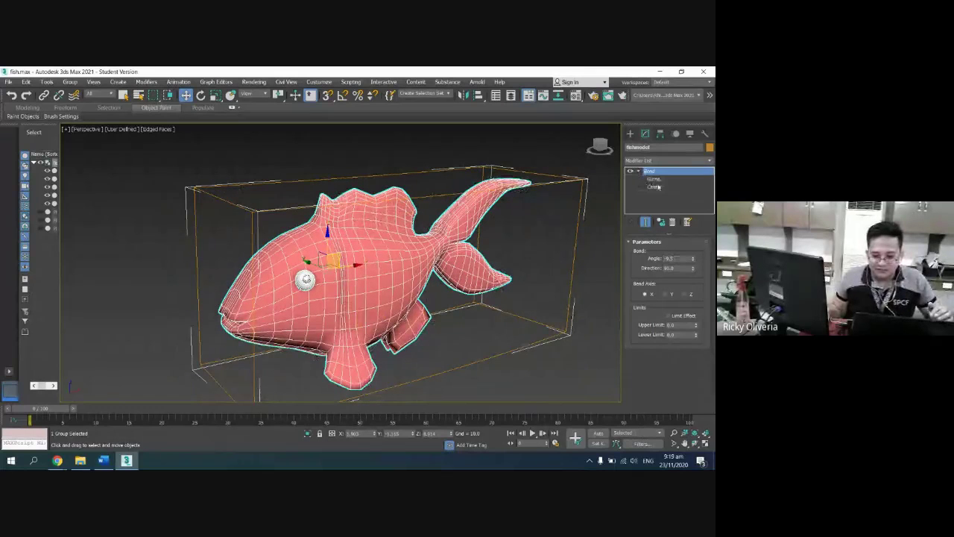
pyautogui.click(659, 180)
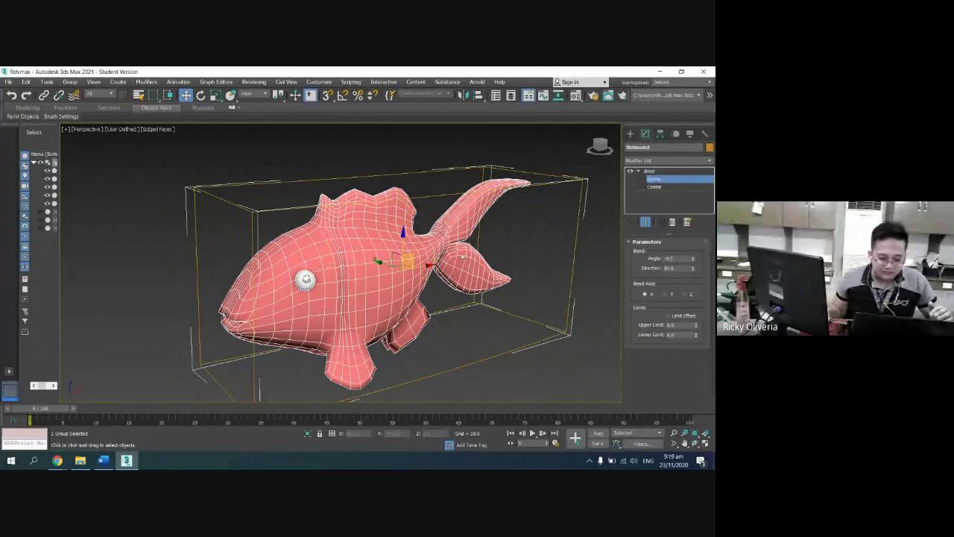
pyautogui.moveTo(425, 265); pyautogui.dragTo(511, 260)
pyautogui.moveTo(693, 260); pyautogui.dragTo(711, 205)
pyautogui.moveTo(693, 237); pyautogui.dragTo(694, 259)
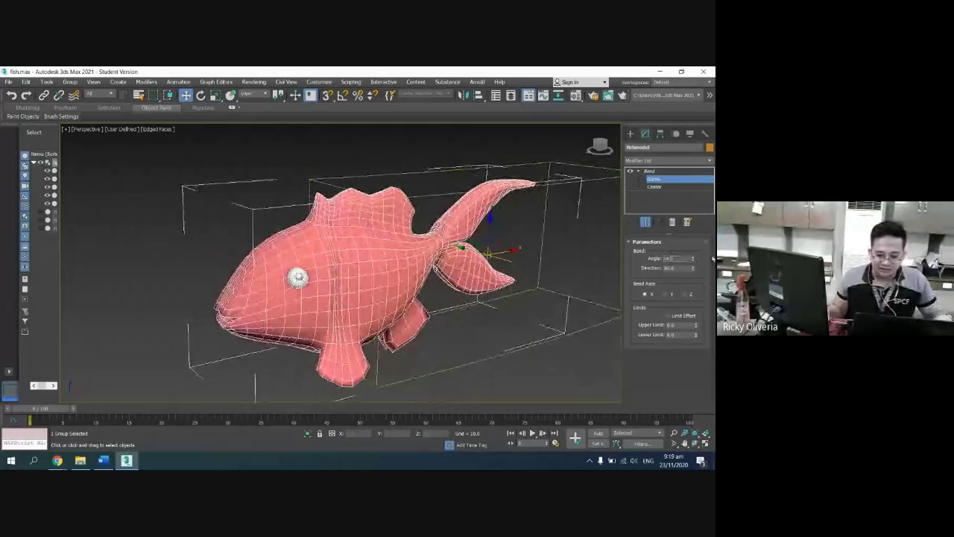
# Move the Bend gizmo further along X beyond the tail and test a strong negative bend angle.
pyautogui.click(658, 179)
pyautogui.click(663, 178)
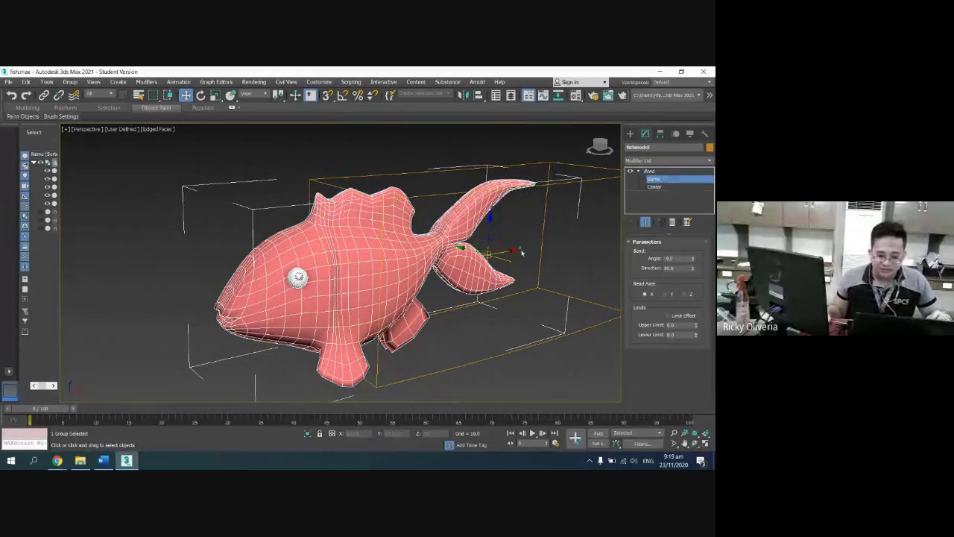
pyautogui.moveTo(508, 251); pyautogui.dragTo(549, 237)
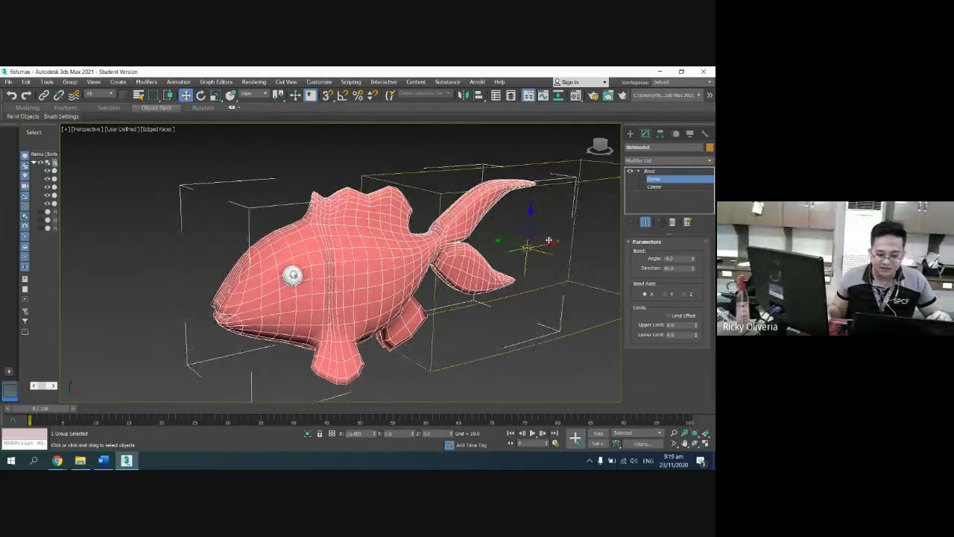
pyautogui.moveTo(695, 258); pyautogui.dragTo(685, 323)
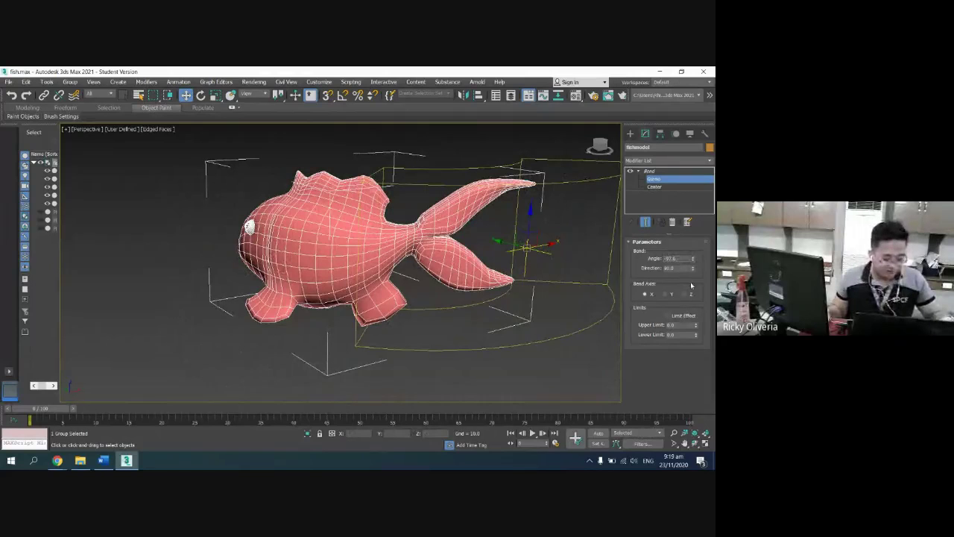
# Undo the Bend gizmo moves and the angle tests made with them.
pyautogui.hotkey('ctrl', 'z')
pyautogui.hotkey('ctrl', 'z')
pyautogui.hotkey('ctrl', 'z')
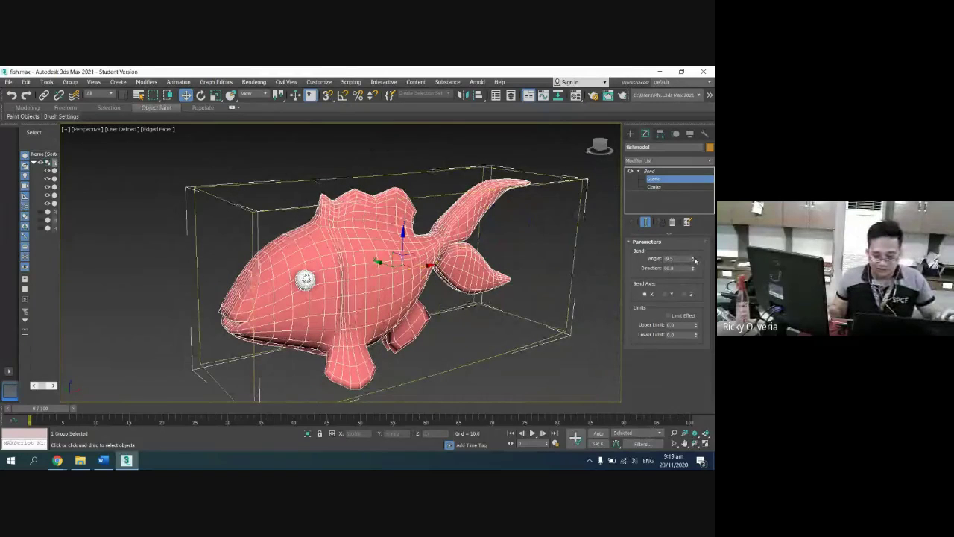
# Vary the bend angle once more, and straighten the fish by setting the Bend angle to 0.
pyautogui.moveTo(693, 259)
pyautogui.mouseDown()
pyautogui.moveTo(701, 142)
pyautogui.moveTo(706, 243)
pyautogui.moveTo(8, 368)
pyautogui.moveTo(703, 257)
pyautogui.mouseUp()
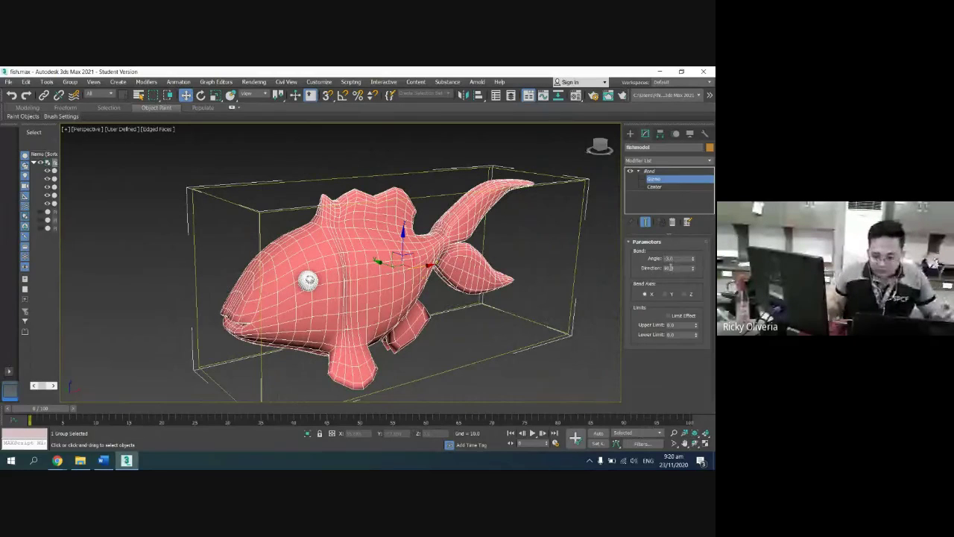
pyautogui.click(677, 258)
pyautogui.write('5')
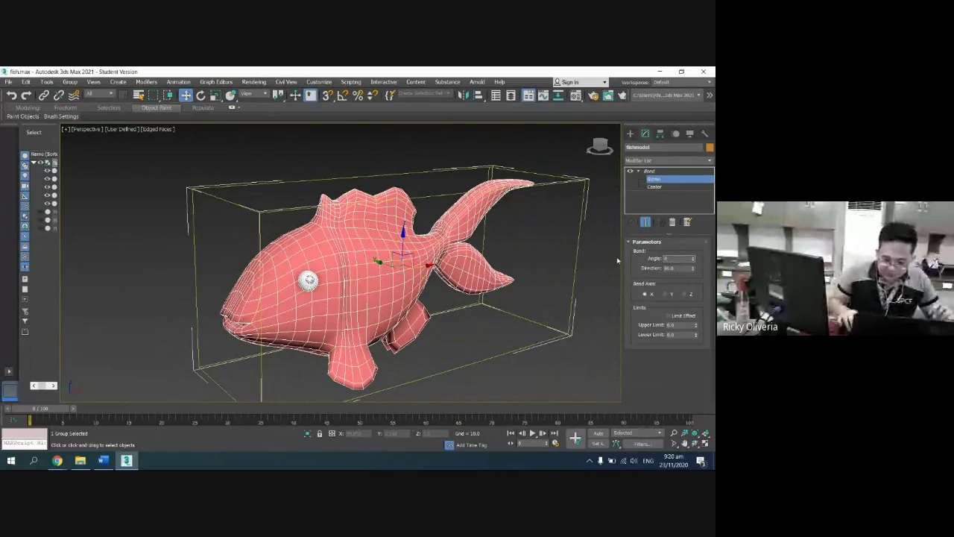
pyautogui.press('Return')
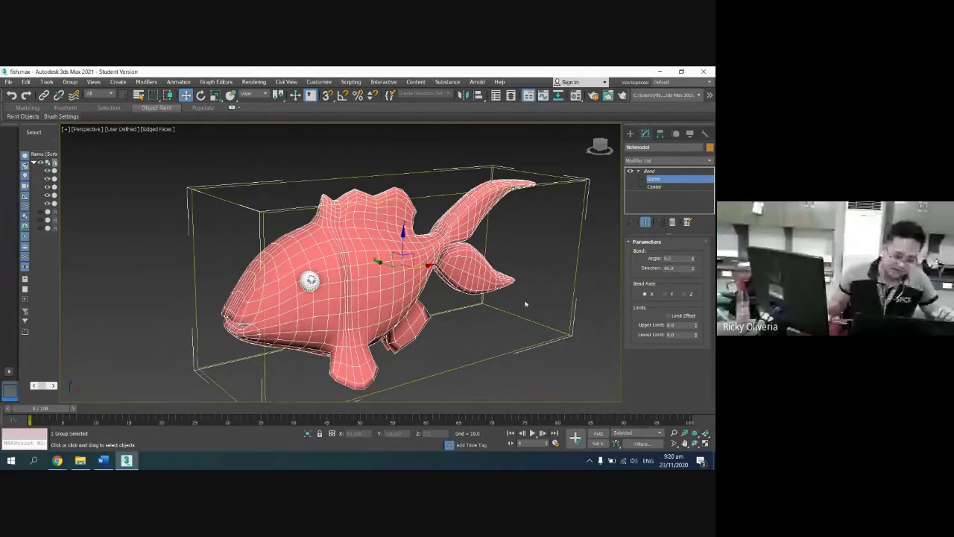
pyautogui.scroll(-8, 526, 304)
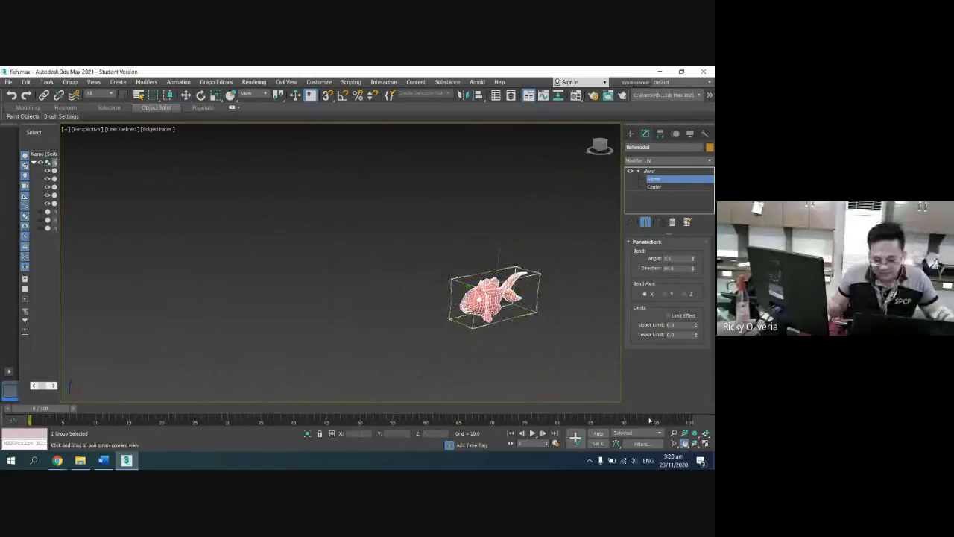
pyautogui.moveTo(504, 292); pyautogui.dragTo(488, 244, button='middle')
pyautogui.press('w')
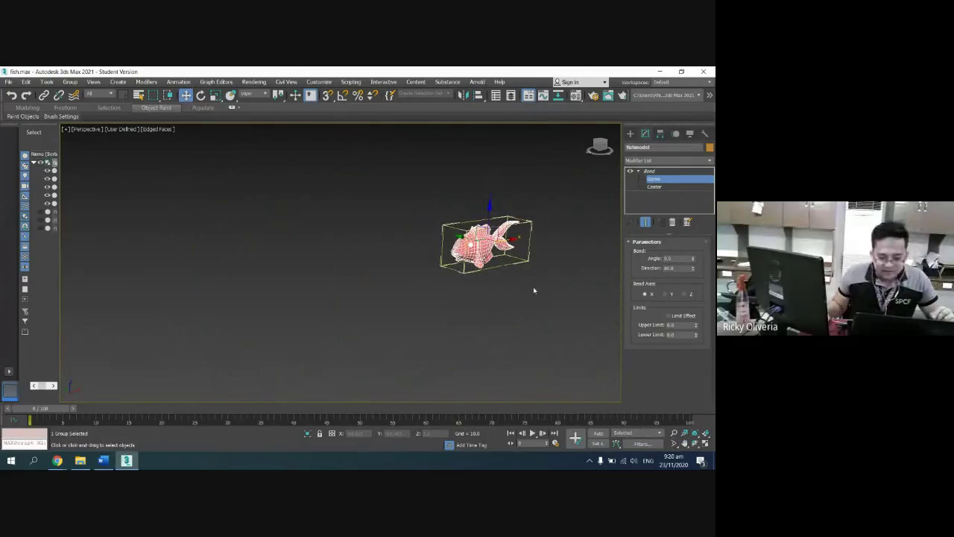
pyautogui.scroll(6, 534, 291)
pyautogui.scroll(-2, 539, 290)
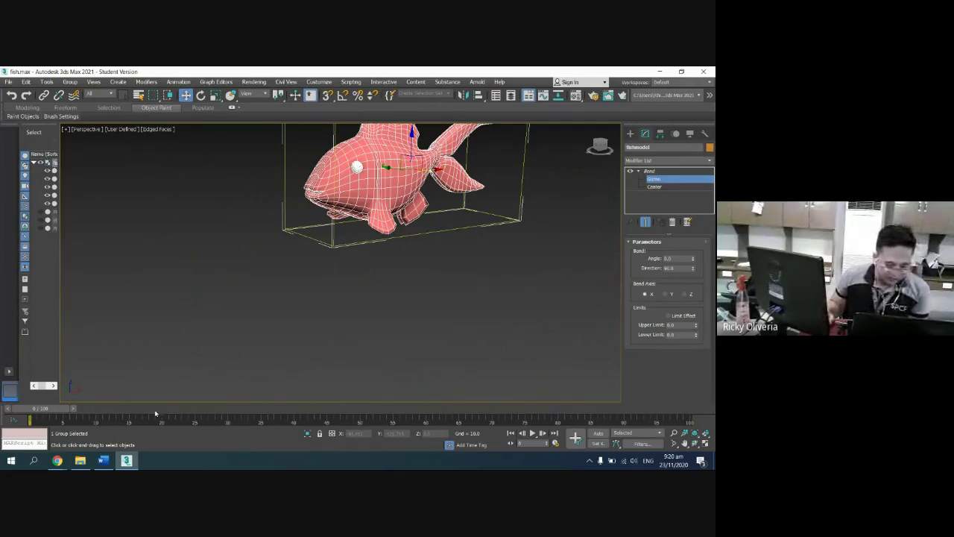
pyautogui.moveTo(51, 411)
pyautogui.mouseDown()
pyautogui.moveTo(598, 360)
pyautogui.moveTo(473, 364)
pyautogui.moveTo(30, 398)
pyautogui.moveTo(713, 386)
pyautogui.moveTo(41, 408)
pyautogui.mouseUp()
pyautogui.press('w')
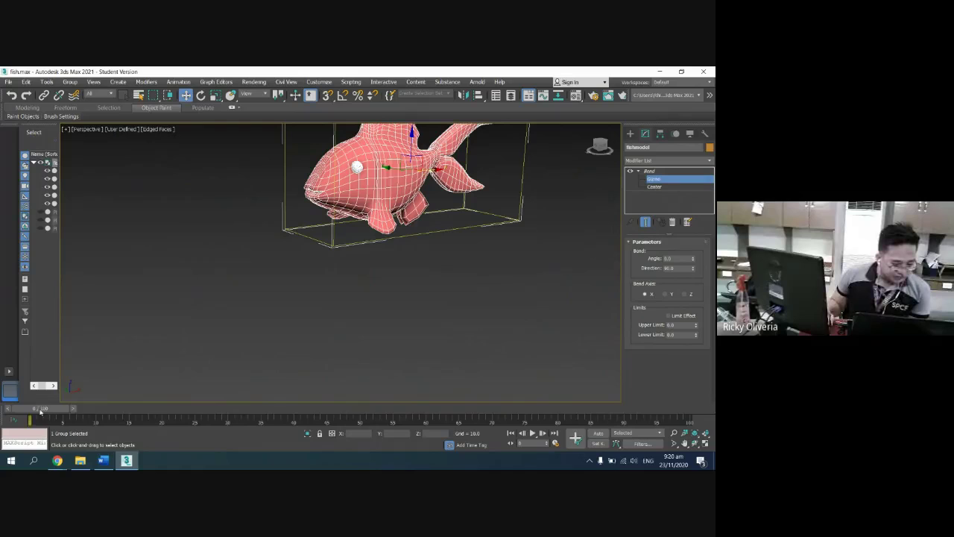
pyautogui.moveTo(41, 408)
pyautogui.mouseDown()
pyautogui.moveTo(690, 418)
pyautogui.moveTo(41, 412)
pyautogui.mouseUp()
pyautogui.press('w')
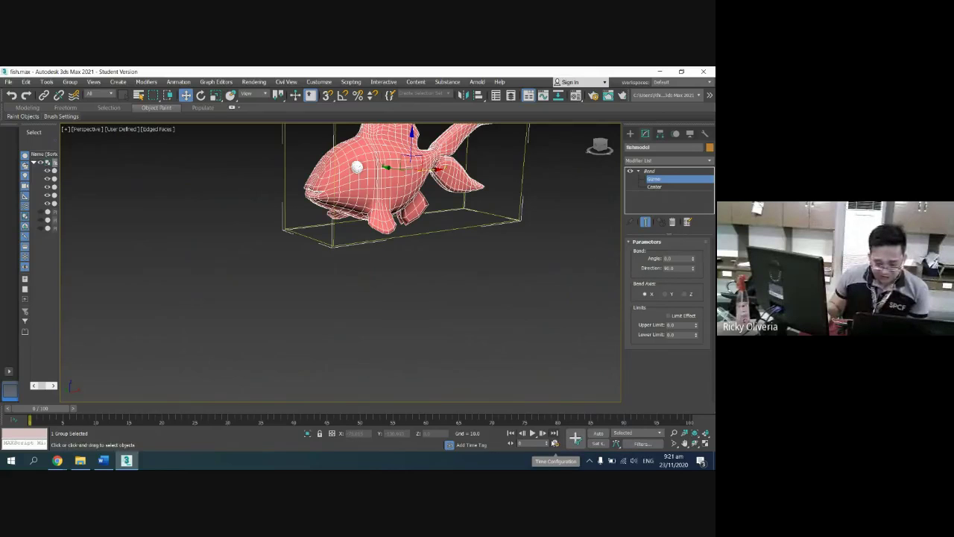
# Try animation end times of 300 and 200 frames in the time configuration, and discard the changes.
pyautogui.click(555, 443)
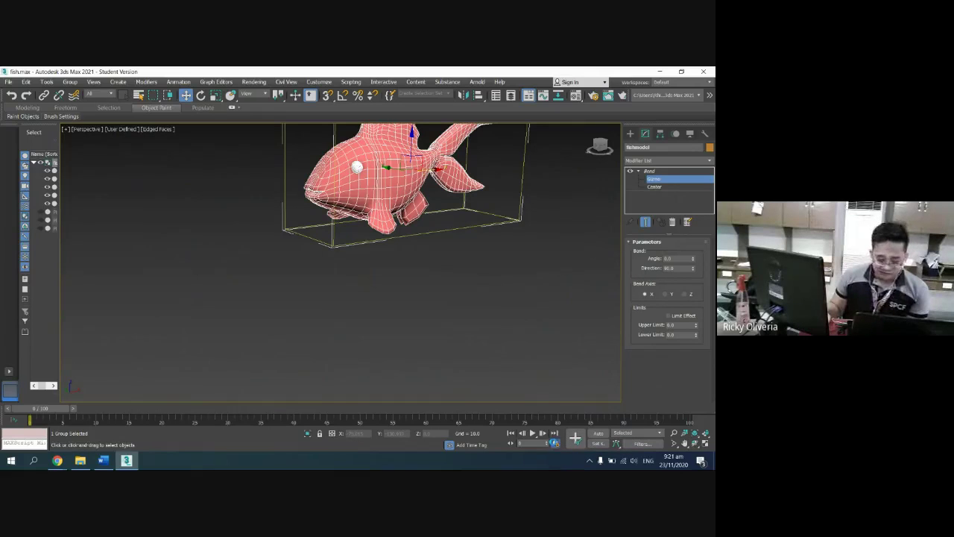
pyautogui.moveTo(358, 145); pyautogui.dragTo(505, 160)
pyautogui.moveTo(485, 305); pyautogui.dragTo(454, 303)
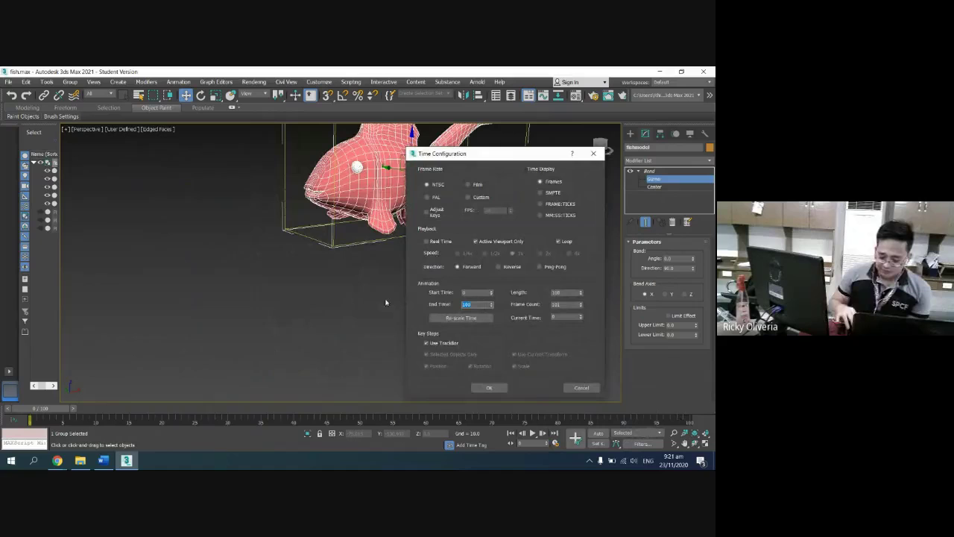
pyautogui.write('30')
pyautogui.press('Return')
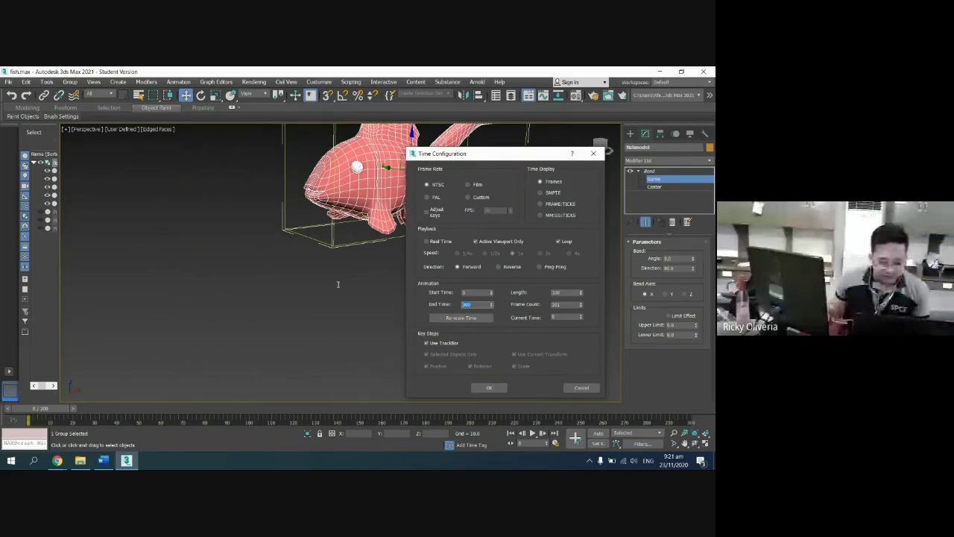
pyautogui.click(478, 303)
pyautogui.write('2')
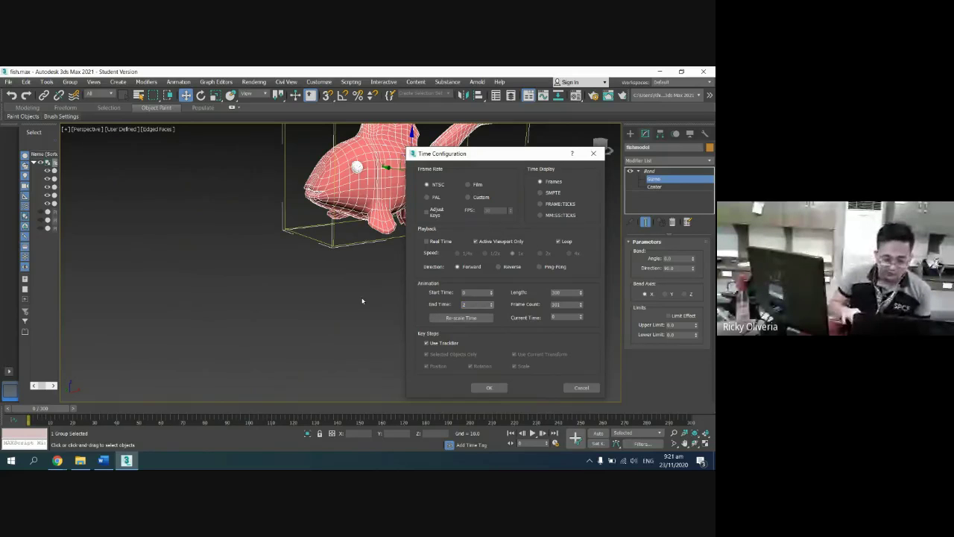
pyautogui.write('00')
pyautogui.press('Return')
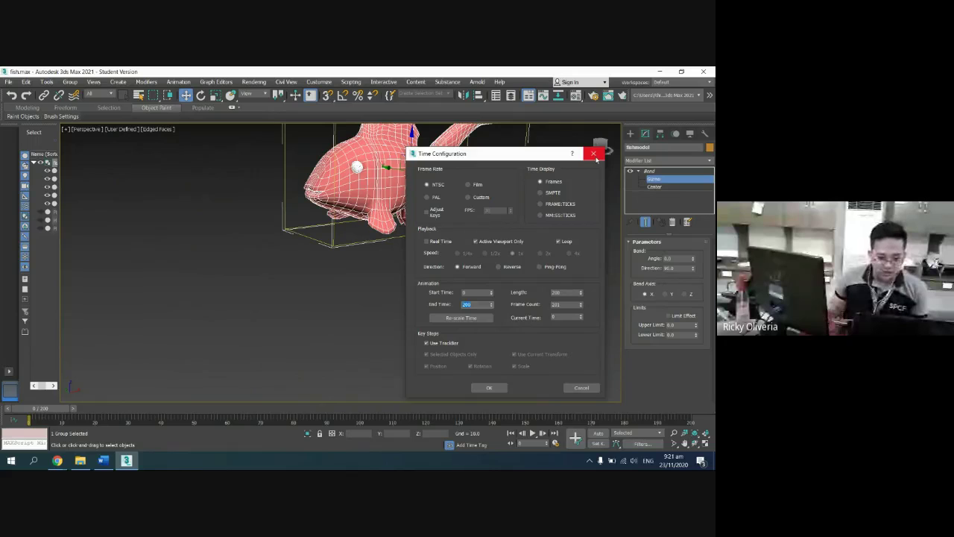
pyautogui.click(594, 153)
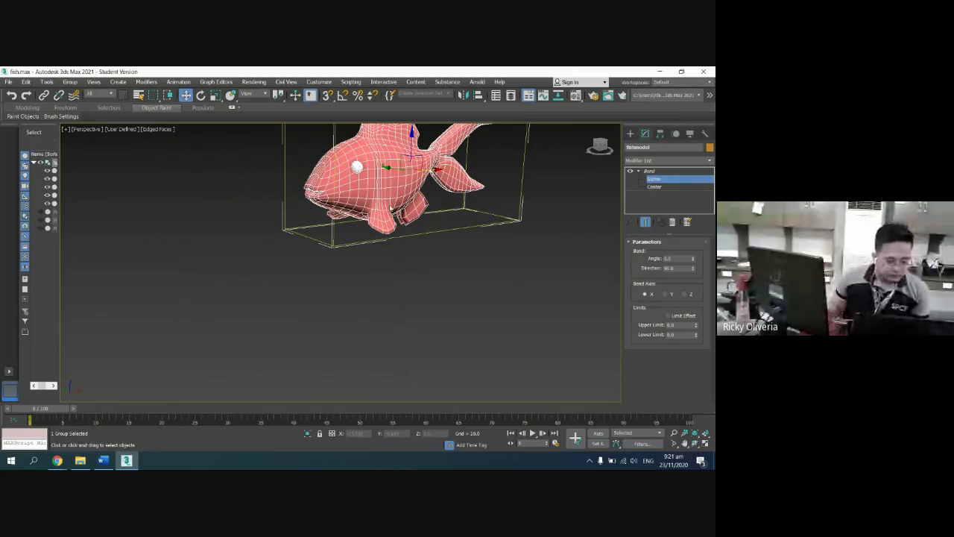
# Turn on Auto Key and set the fish's Bend angle to 80 at frame 15.
pyautogui.click(684, 443)
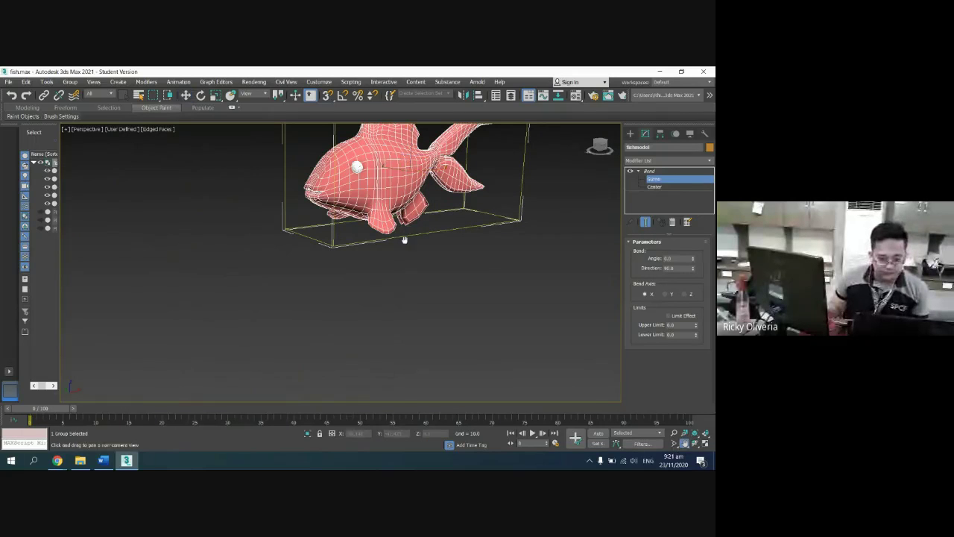
pyautogui.moveTo(405, 238); pyautogui.dragTo(363, 336)
pyautogui.rightClick(364, 336)
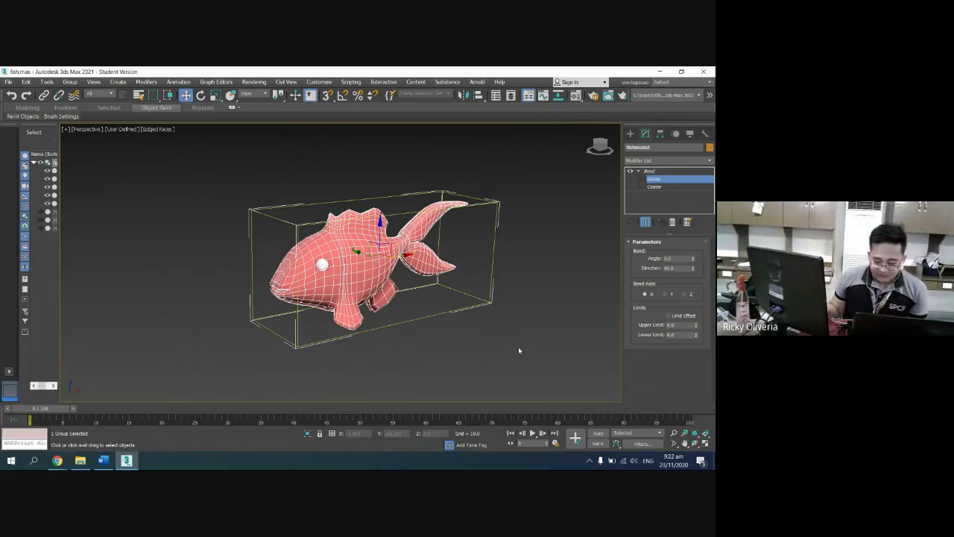
pyautogui.click(599, 434)
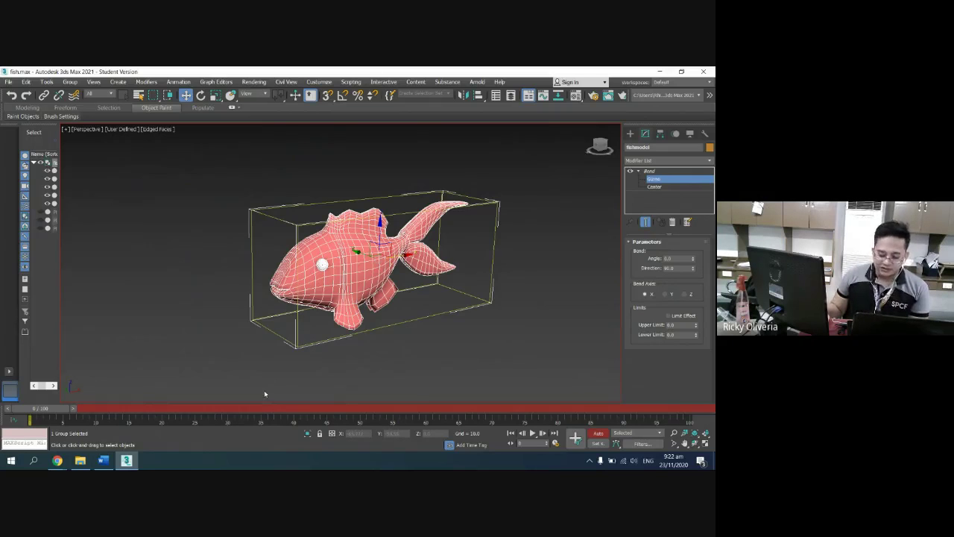
pyautogui.moveTo(30, 409); pyautogui.dragTo(148, 399)
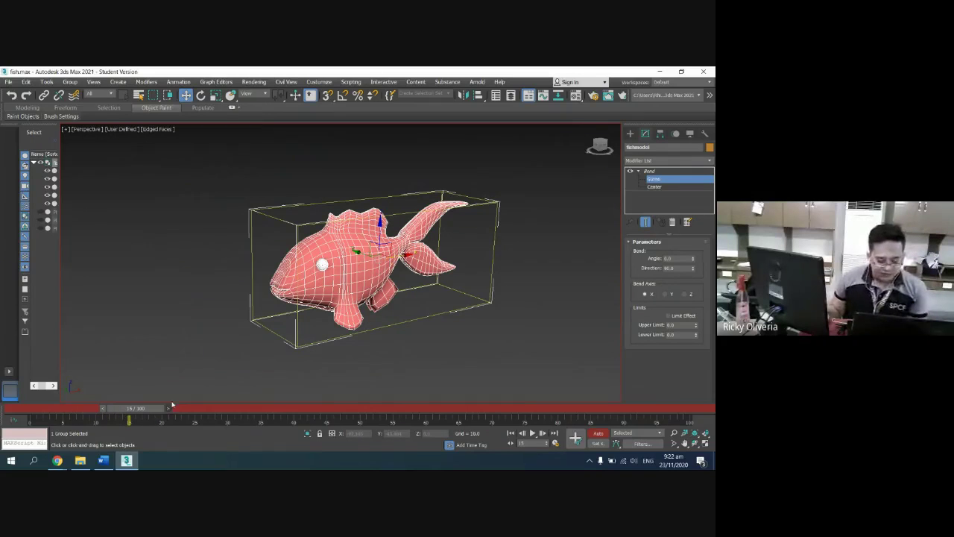
pyautogui.doubleClick(679, 257)
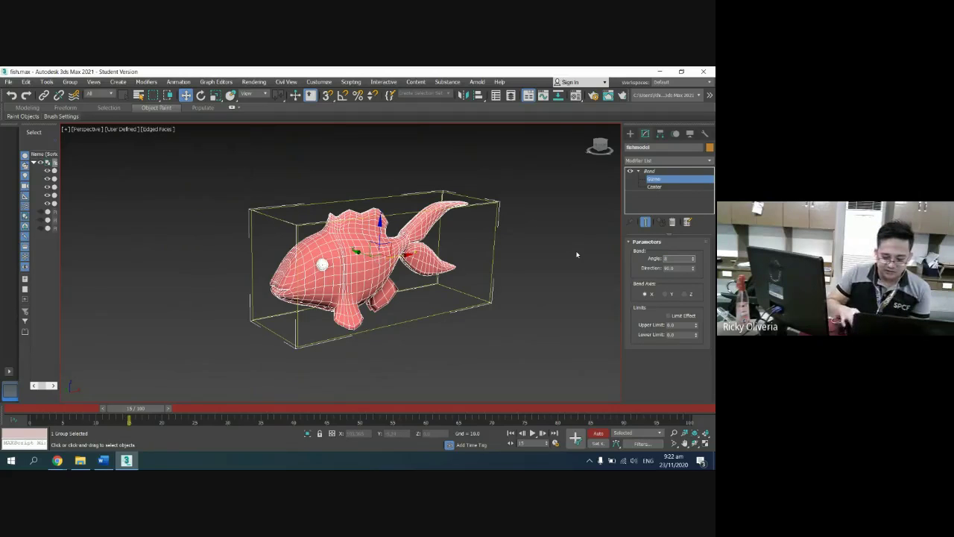
pyautogui.write('30')
pyautogui.press('Return')
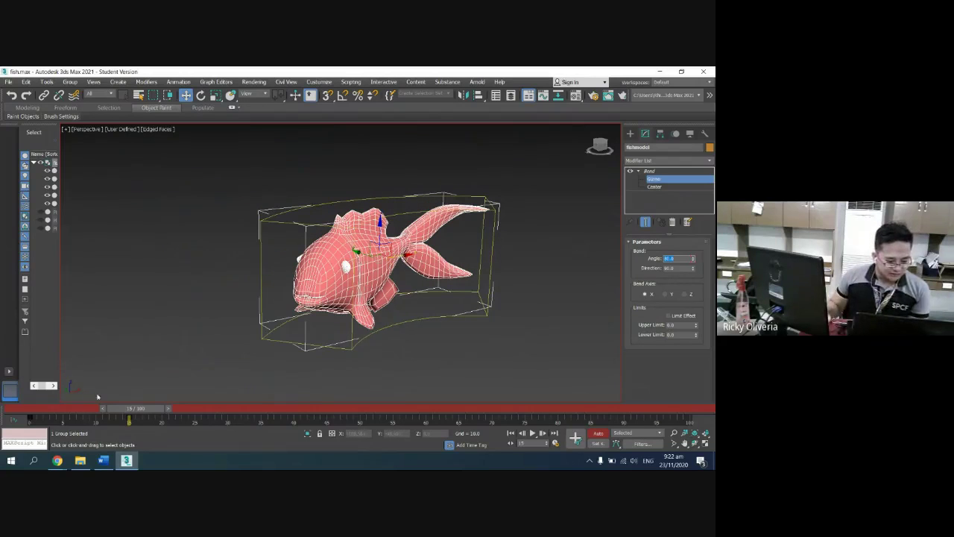
# Increase the Bend angle at frame 15 to 100.
pyautogui.moveTo(142, 412)
pyautogui.mouseDown()
pyautogui.moveTo(2, 410)
pyautogui.moveTo(142, 399)
pyautogui.mouseUp()
pyautogui.press('w')
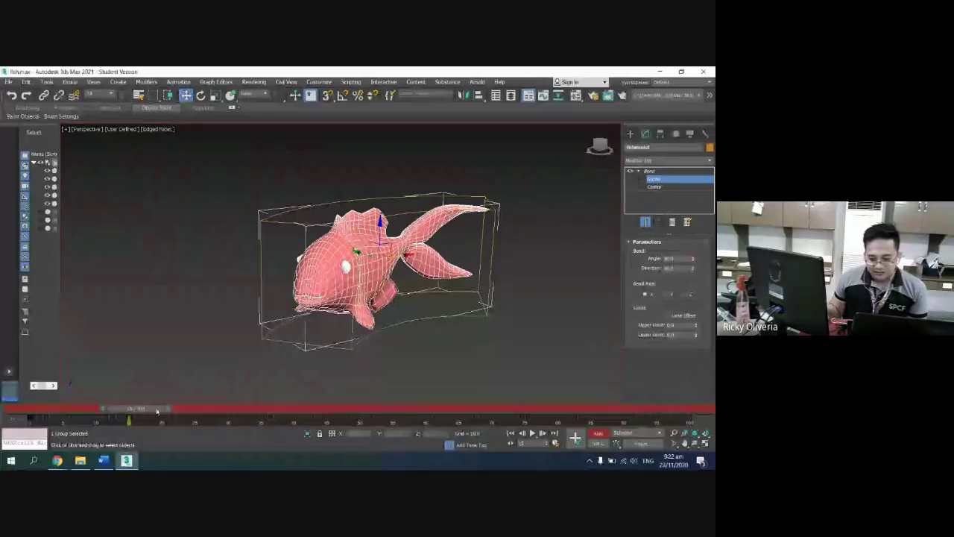
pyautogui.doubleClick(668, 258)
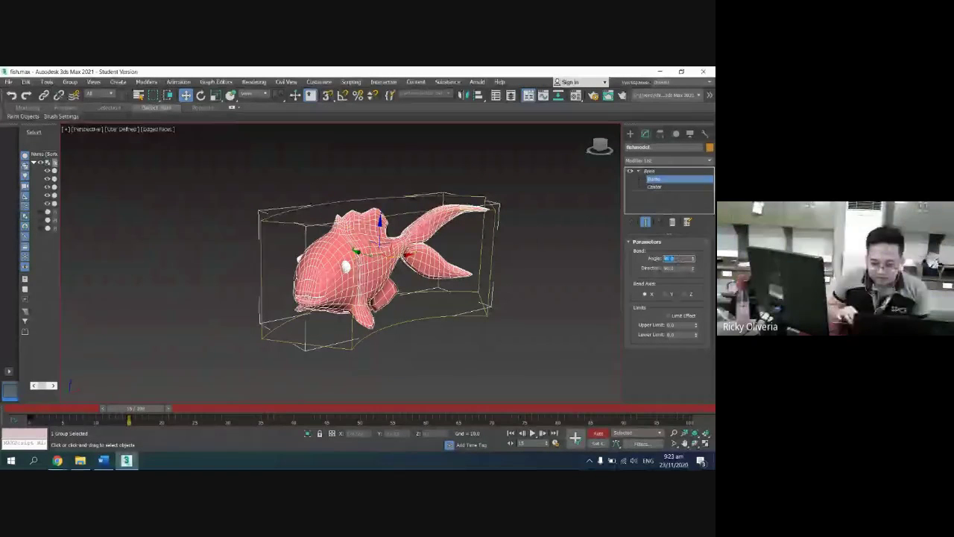
pyautogui.write('105')
pyautogui.press('Return')
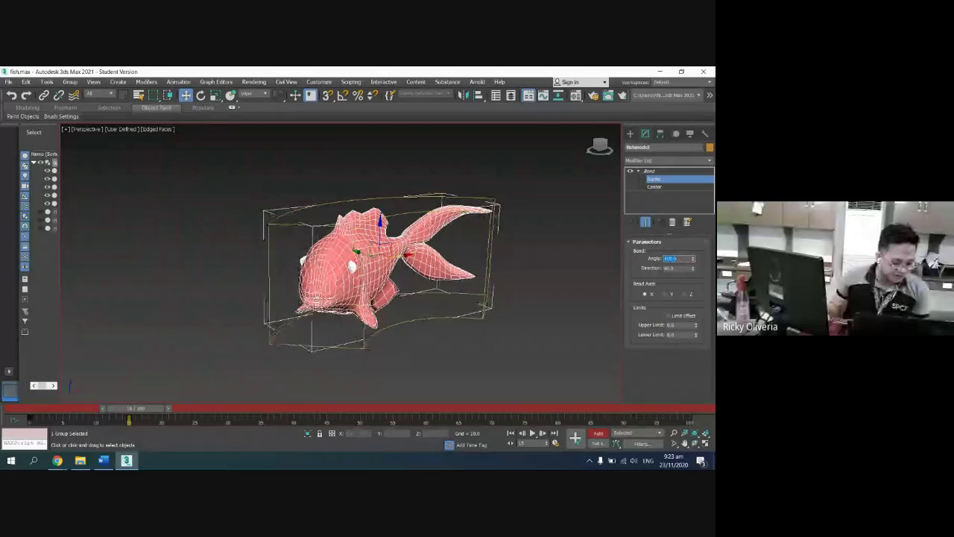
# Key the opposite swing by setting the Bend angle to -100 at frame 30.
pyautogui.moveTo(136, 409); pyautogui.dragTo(234, 409)
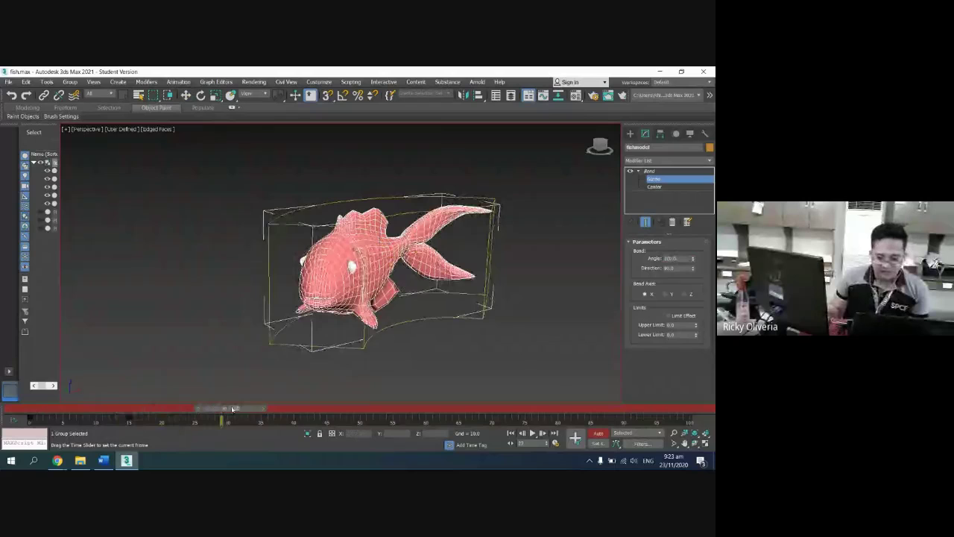
pyautogui.doubleClick(666, 259)
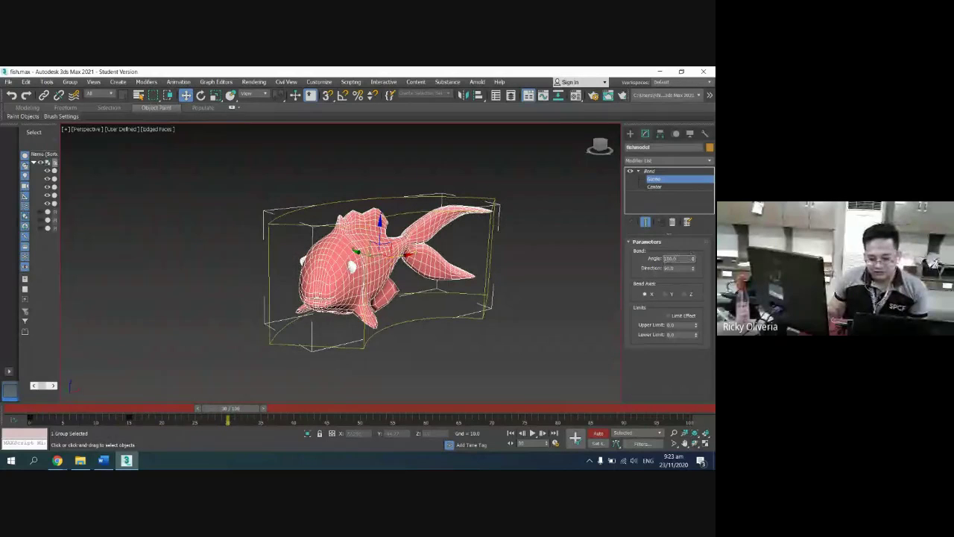
pyautogui.write('-10')
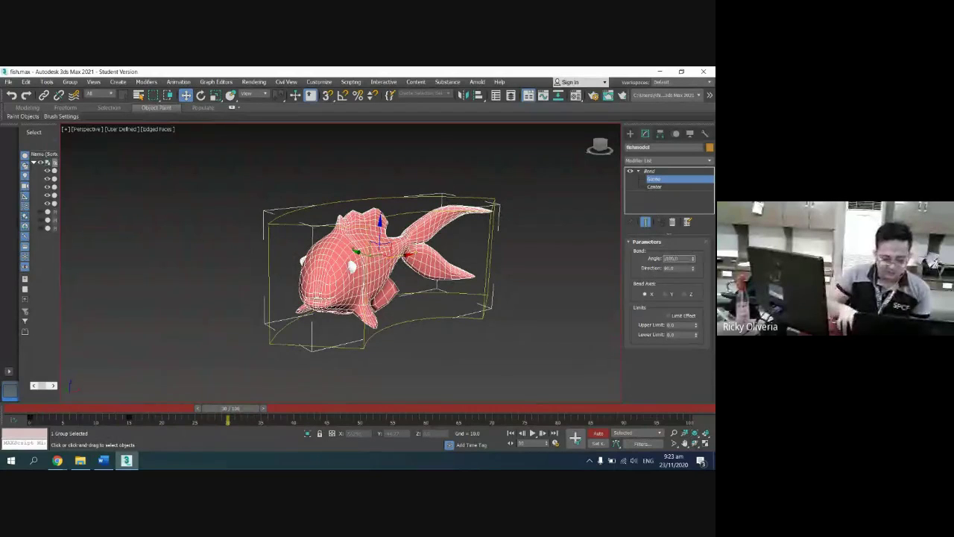
pyautogui.press('Return')
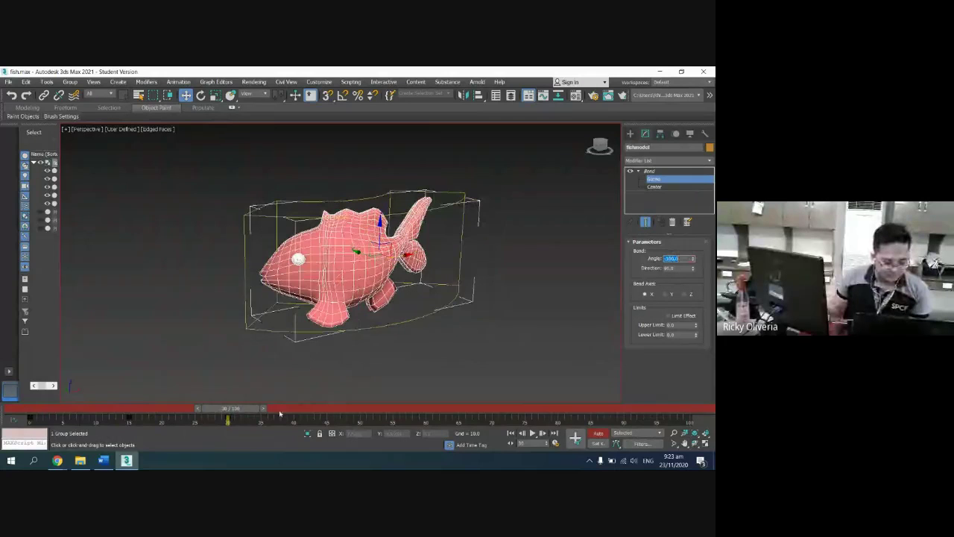
# Key the fish's Bend angle at 100 on frame 45.
pyautogui.moveTo(254, 409); pyautogui.dragTo(339, 410)
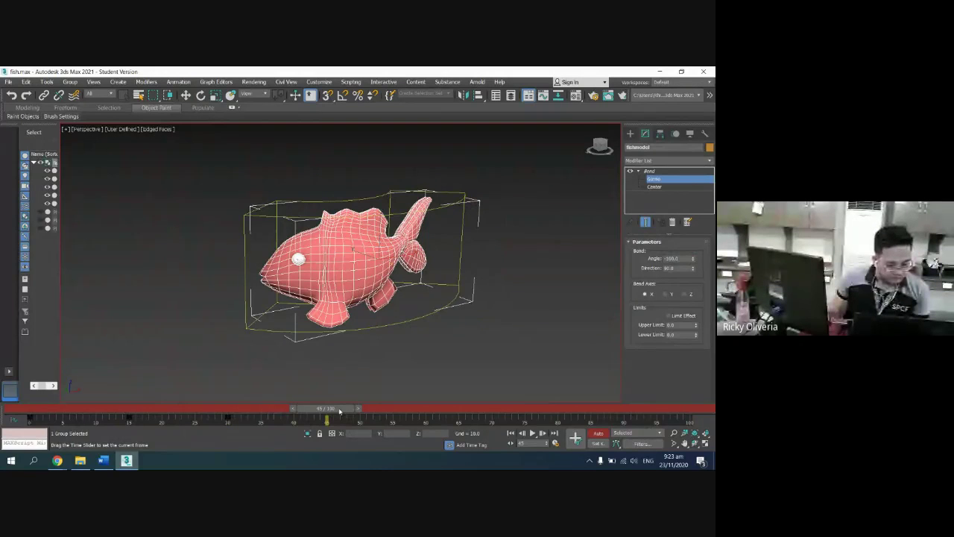
pyautogui.press('w')
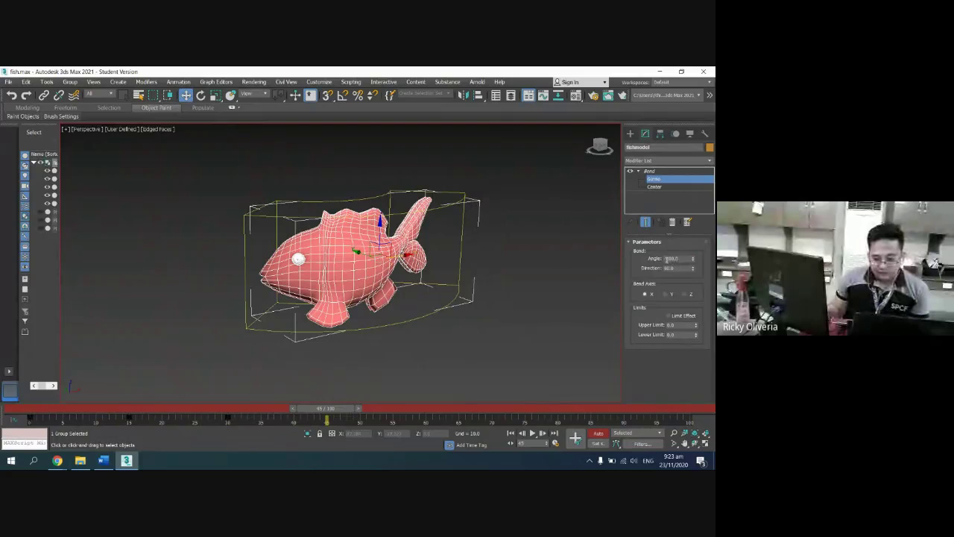
pyautogui.doubleClick(666, 258)
pyautogui.press('Delete')
pyautogui.press('Return')
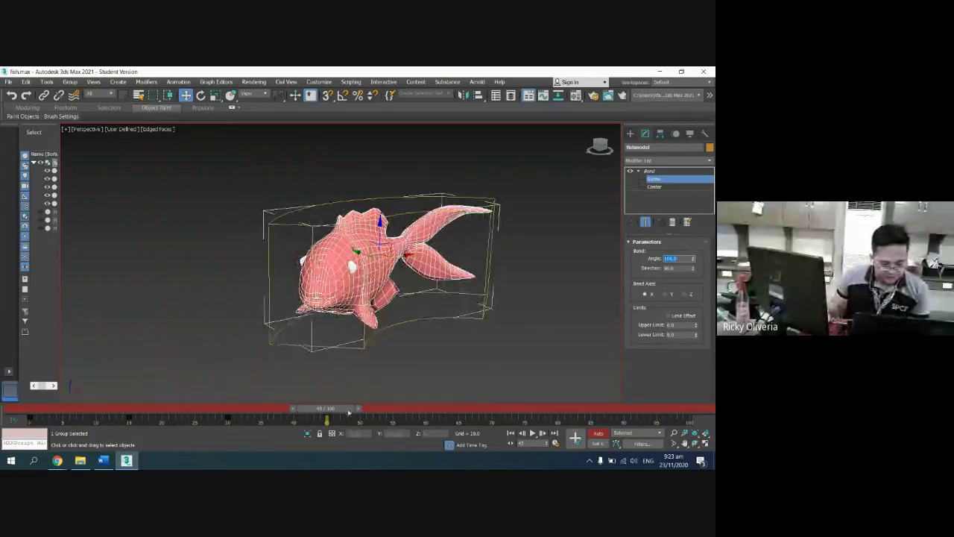
# Set the Bend angle to -100 at frame 60 to key the opposite swing.
pyautogui.moveTo(348, 411); pyautogui.dragTo(448, 407)
pyautogui.press('w')
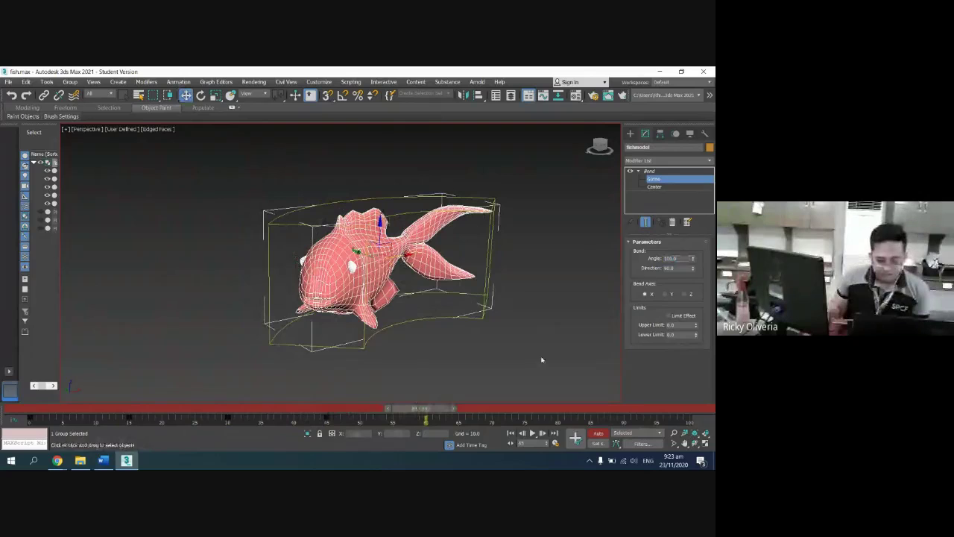
pyautogui.doubleClick(669, 258)
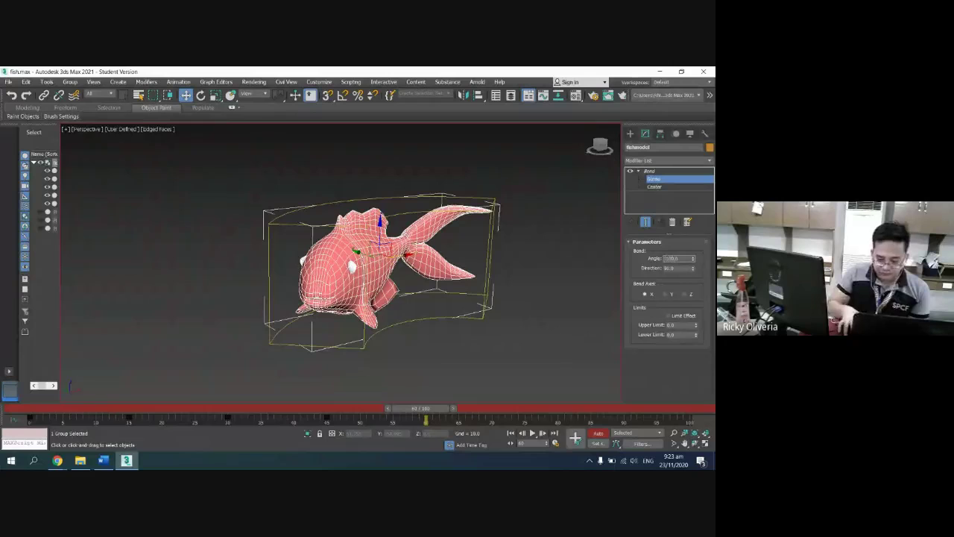
pyautogui.write('180')
pyautogui.press('Return')
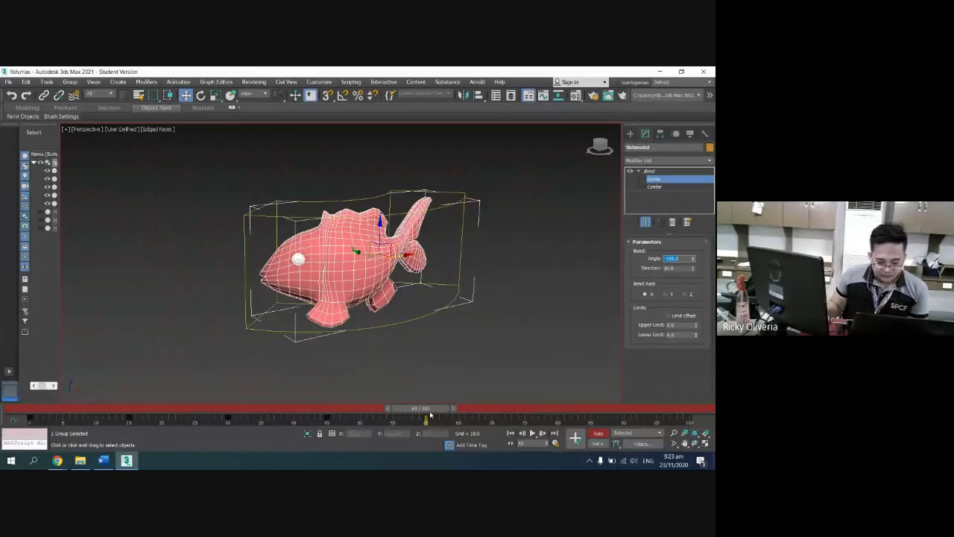
# Swing the fish back by keying a Bend angle of 100 at frame 75.
pyautogui.moveTo(429, 415); pyautogui.dragTo(529, 400)
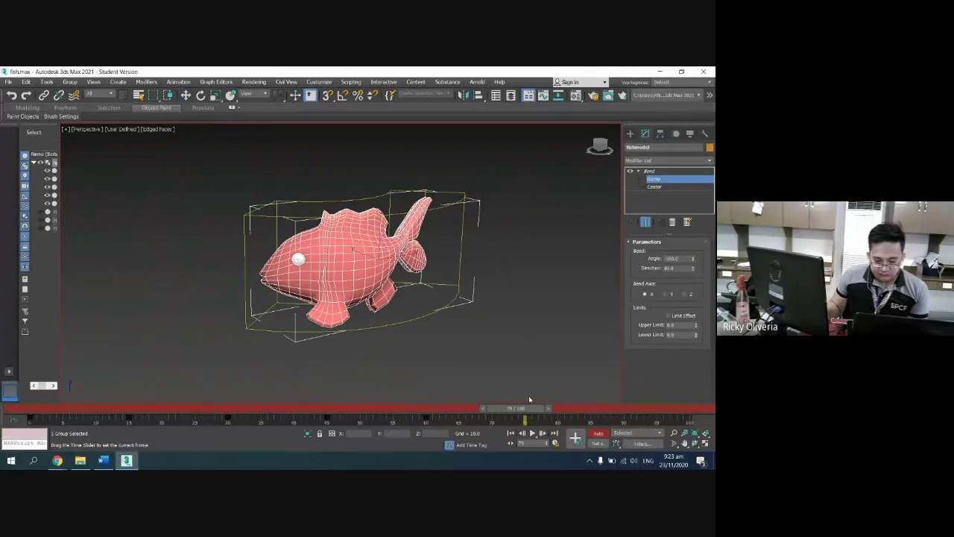
pyautogui.press('w')
pyautogui.doubleClick(671, 258)
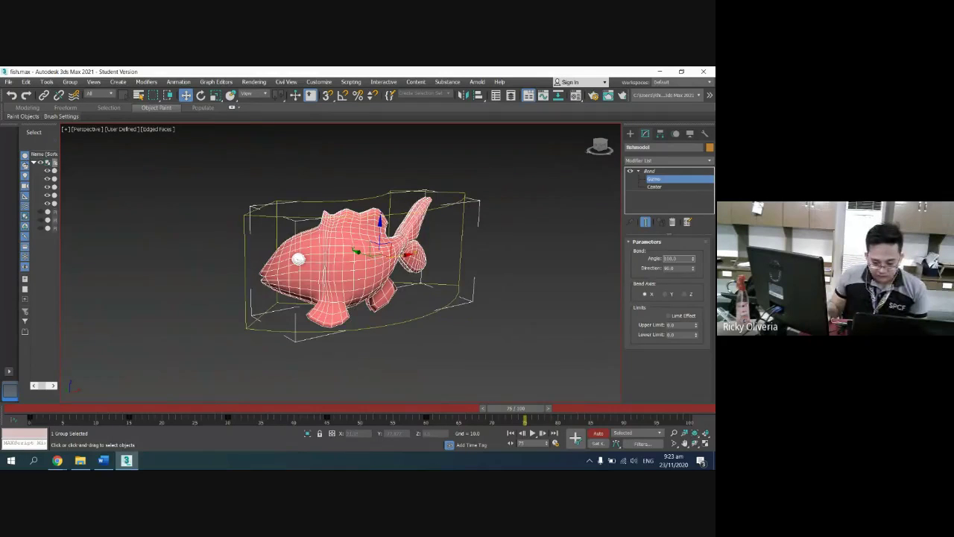
pyautogui.write('100')
pyautogui.press('Return')
# Key a Bend angle of -100 for the fish at frame 90.
pyautogui.moveTo(521, 414); pyautogui.dragTo(615, 412)
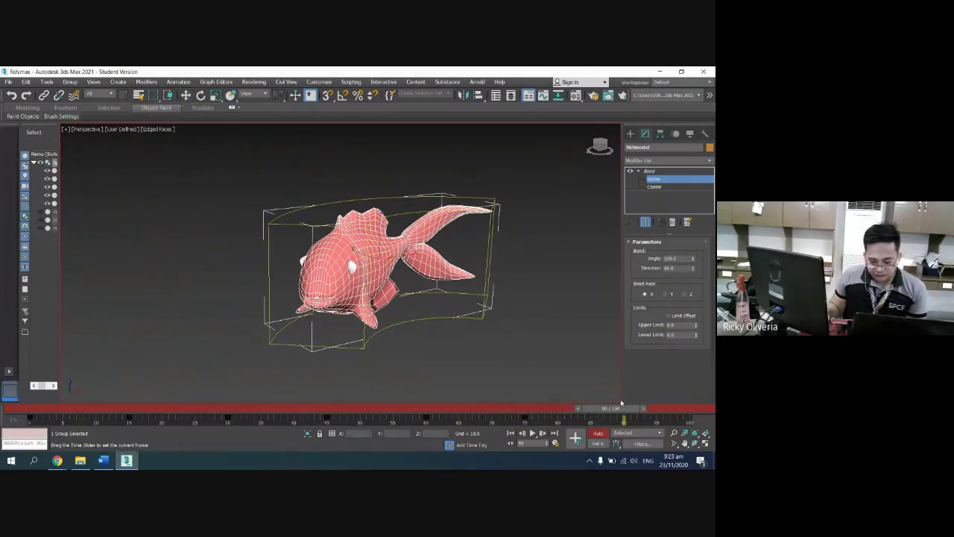
pyautogui.doubleClick(665, 259)
pyautogui.write('500.0')
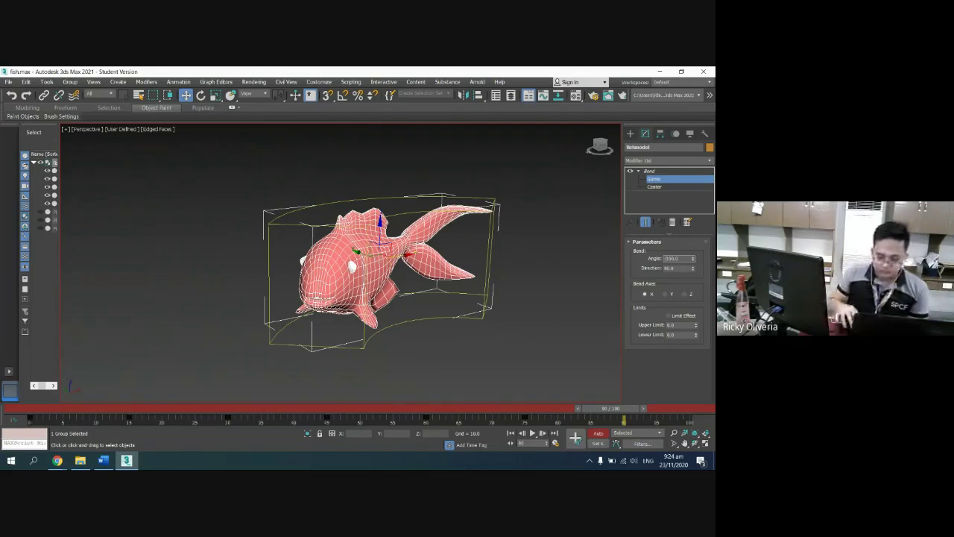
pyautogui.press('Return')
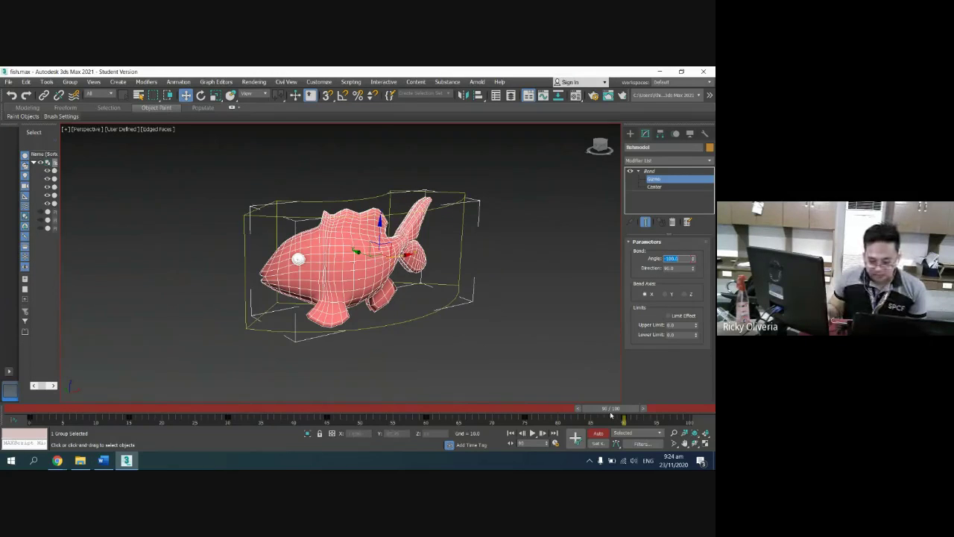
# Straighten the fish at frame 100 by keying a Bend angle of 0.
pyautogui.moveTo(611, 413); pyautogui.dragTo(675, 413)
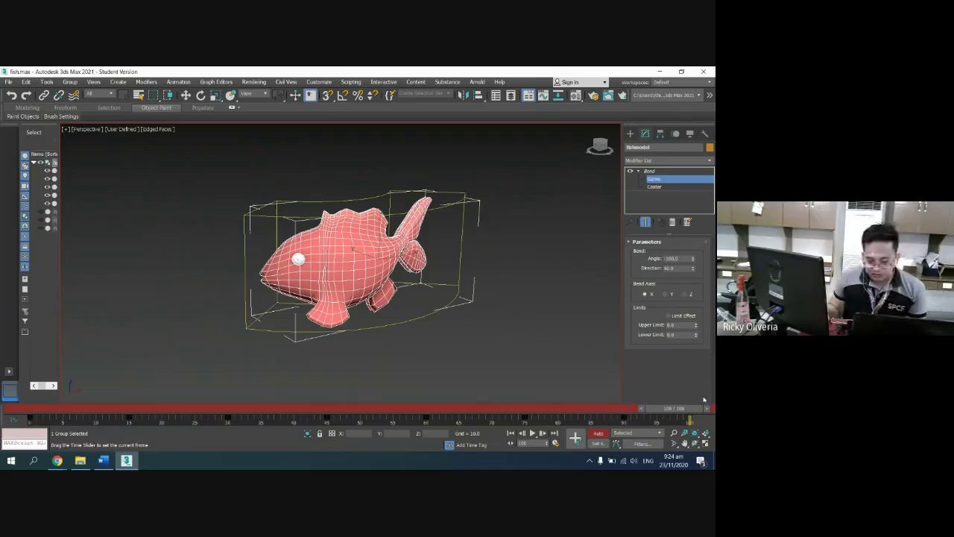
pyautogui.doubleClick(682, 260)
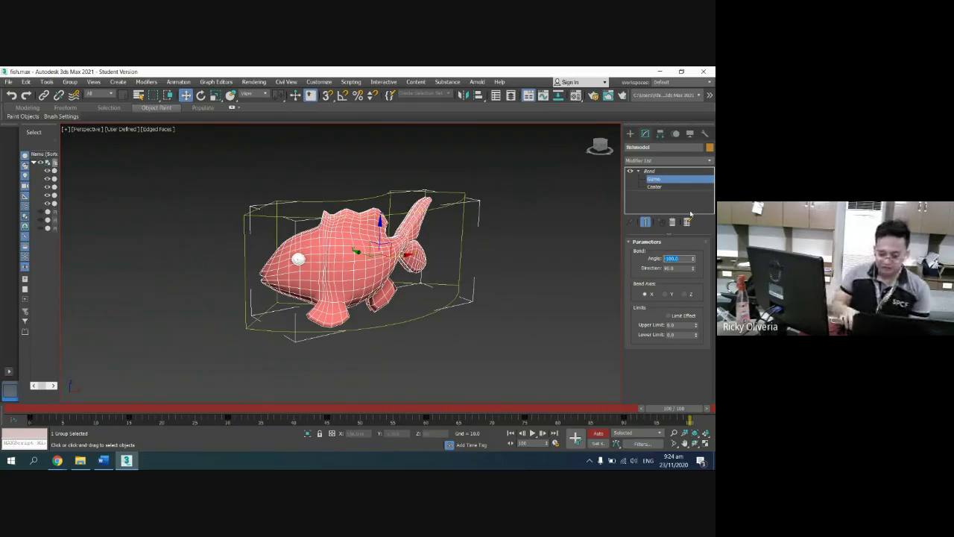
pyautogui.write('0')
pyautogui.press('Return')
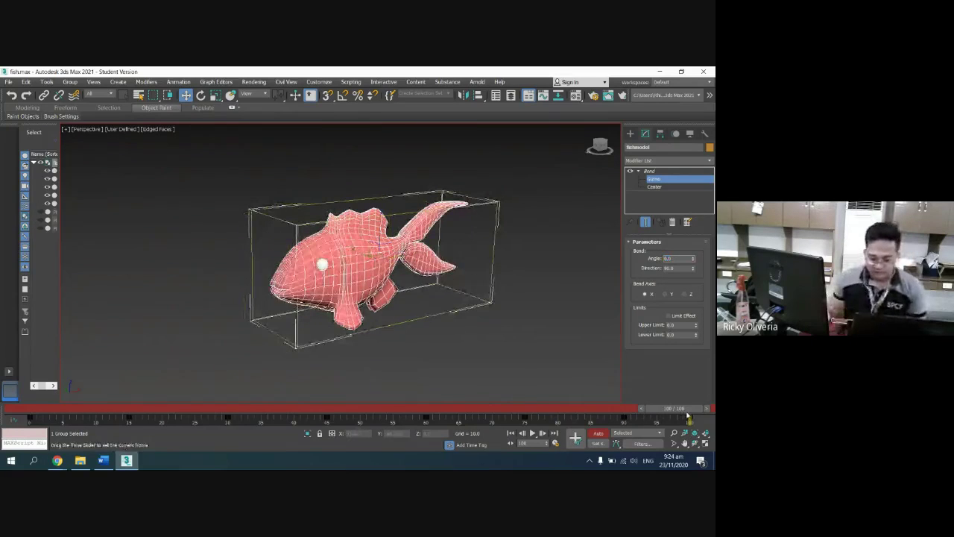
# Return to frame 0, turn off Auto Key and play the animation to check the swimming motion.
pyautogui.moveTo(674, 408); pyautogui.dragTo(503, 408)
pyautogui.moveTo(497, 445); pyautogui.dragTo(35, 440)
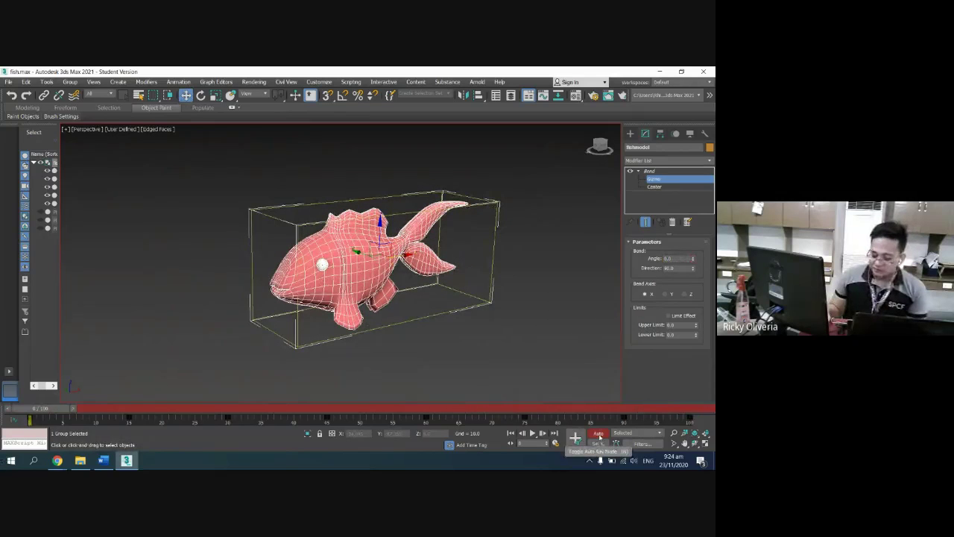
pyautogui.click(598, 434)
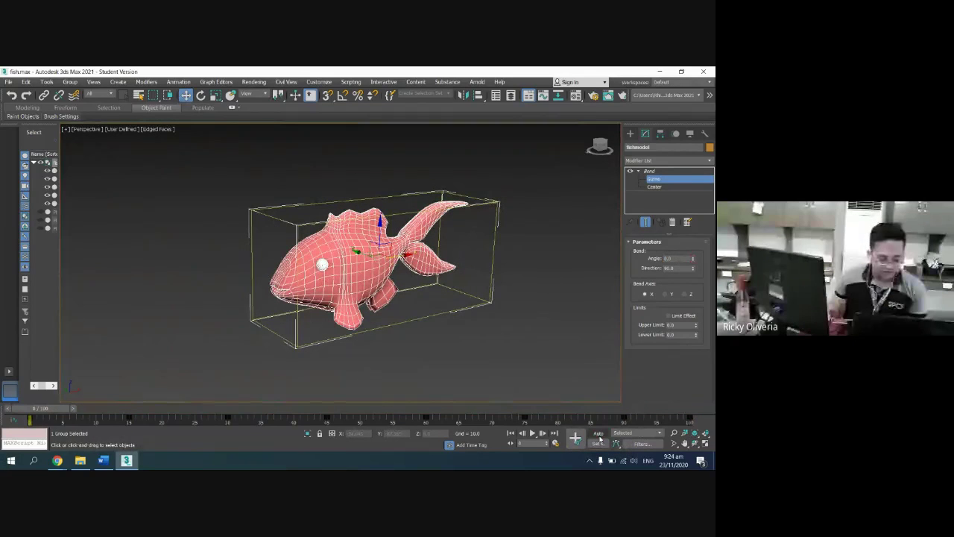
pyautogui.click(533, 434)
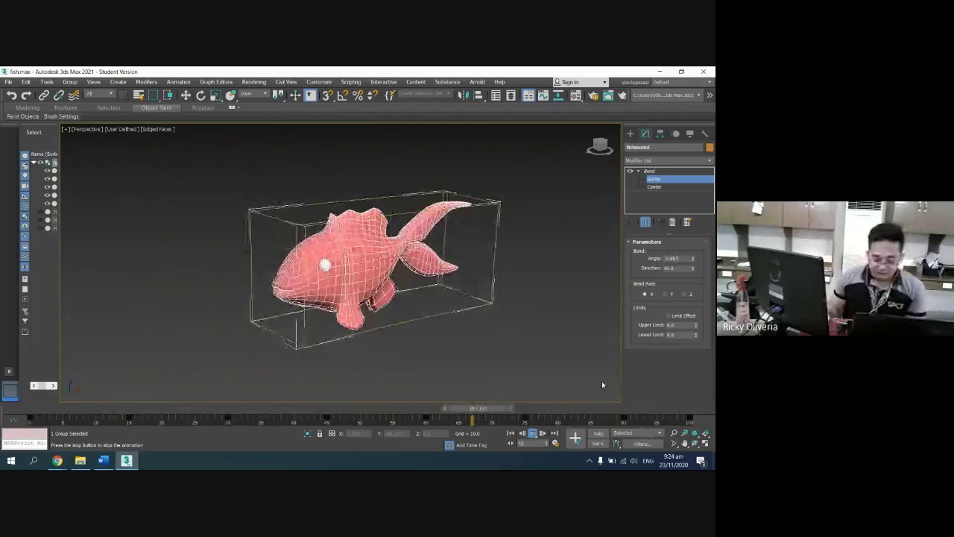
# Turn Auto Key back on, go to frame 0 and delete all the Bend keys from frame 15 through frame 100.
pyautogui.click(600, 434)
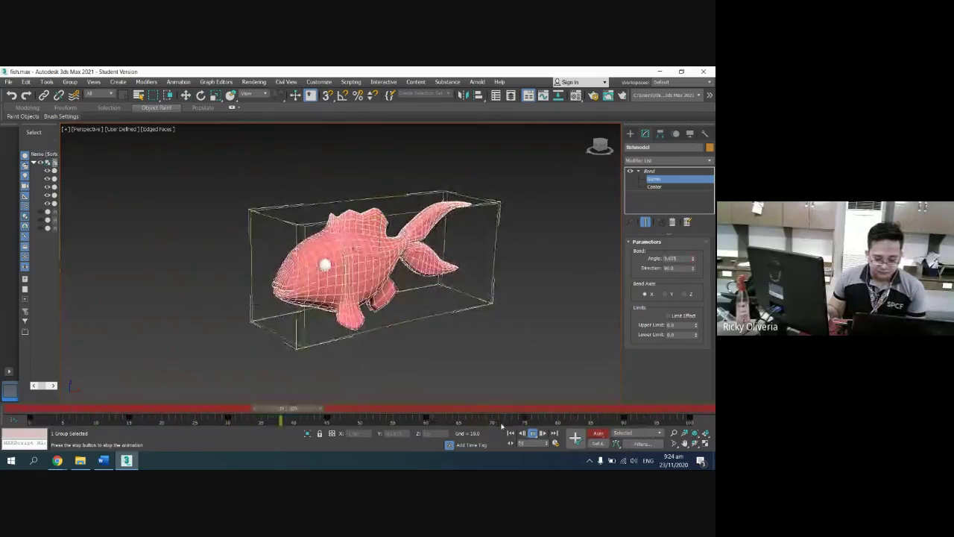
pyautogui.moveTo(477, 410); pyautogui.dragTo(40, 409)
pyautogui.press('w')
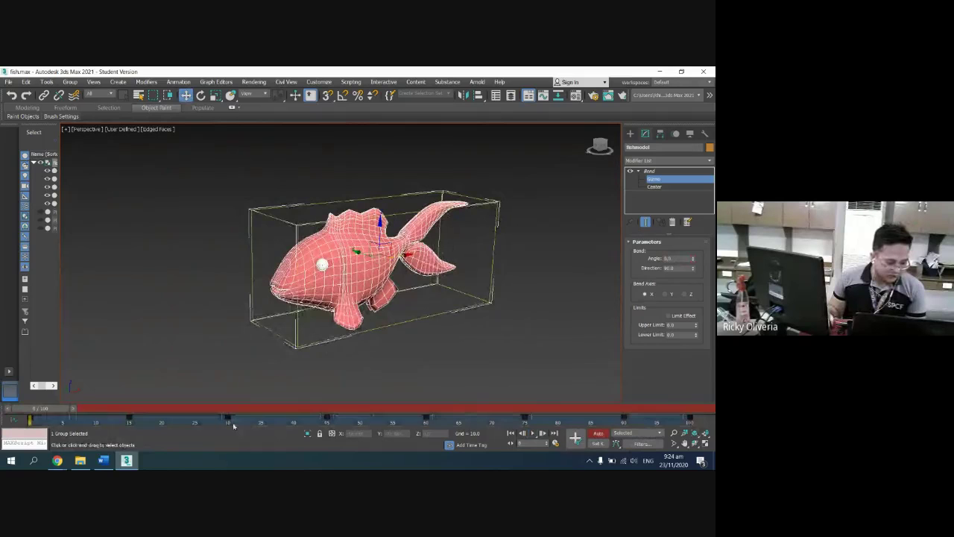
pyautogui.rightClick(129, 419)
pyautogui.moveTo(155, 367)
pyautogui.click(259, 366)
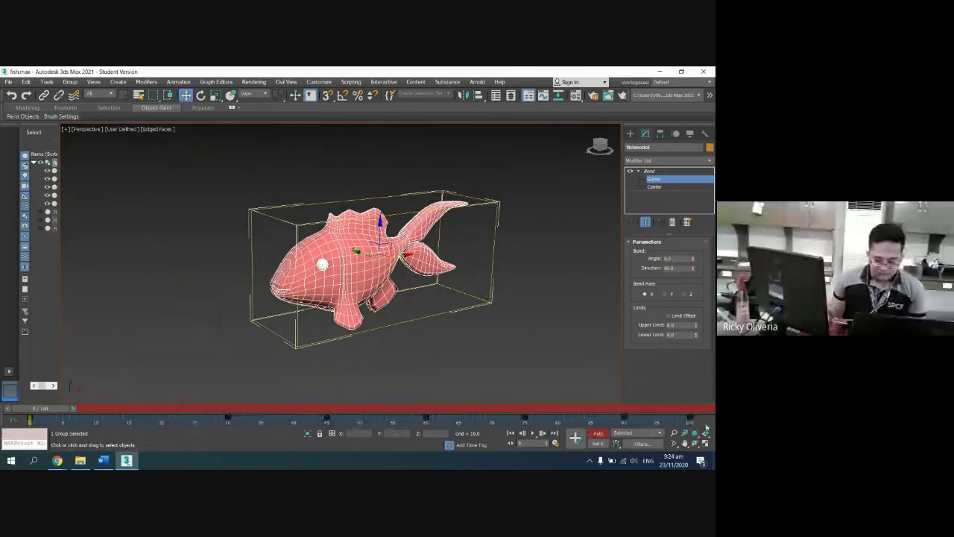
pyautogui.rightClick(228, 420)
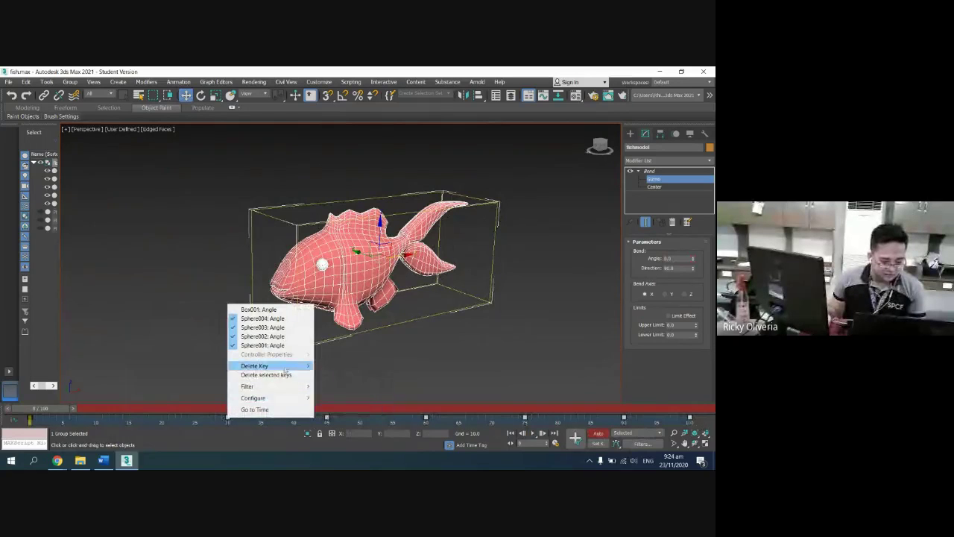
pyautogui.click(299, 376)
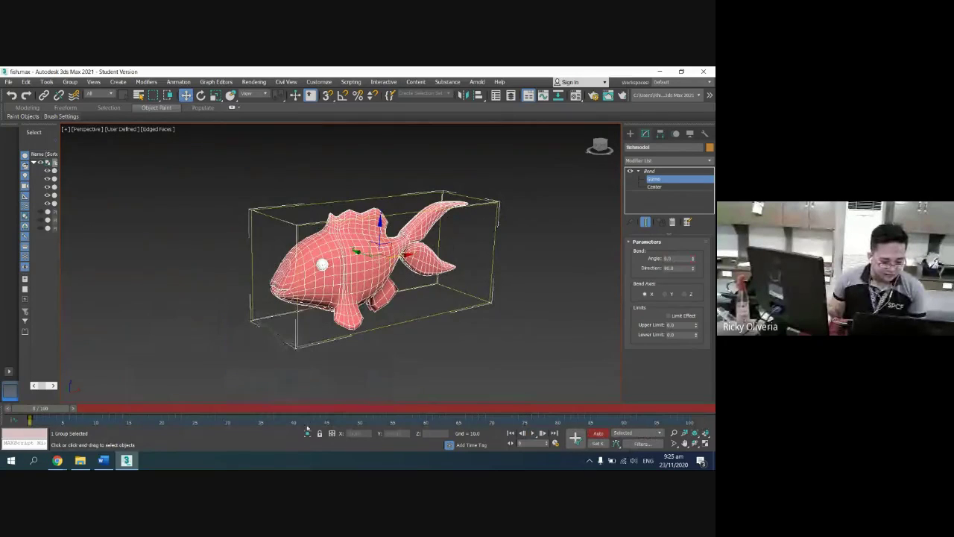
# Key the first swing of the slower cycle with a Bend angle of 100 at frame 25.
pyautogui.moveTo(61, 412); pyautogui.dragTo(215, 400)
pyautogui.press('w')
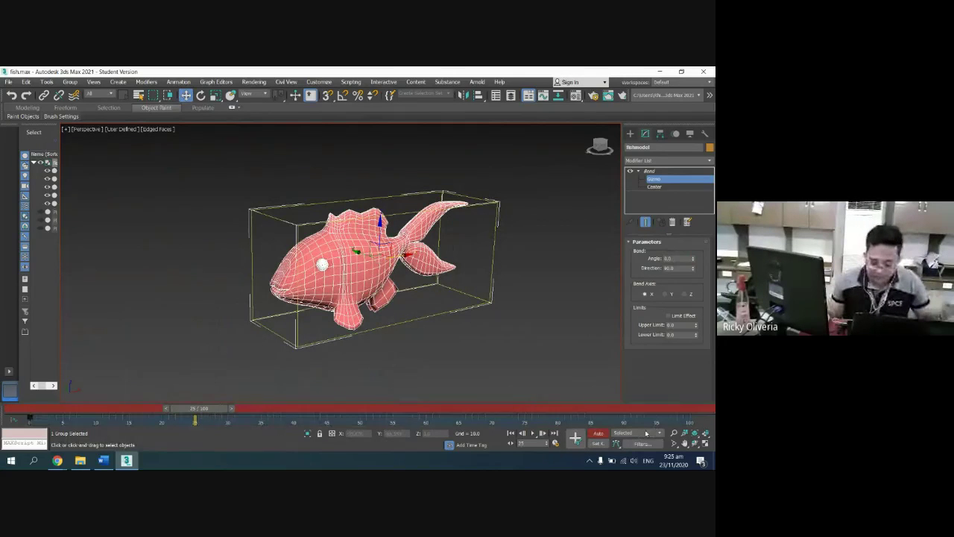
pyautogui.moveTo(676, 259); pyautogui.dragTo(653, 260)
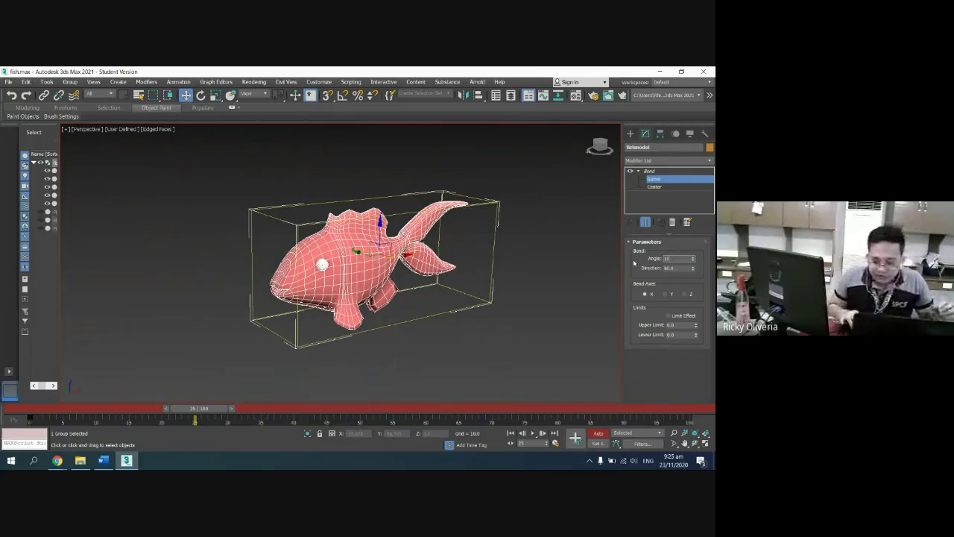
pyautogui.press('Return')
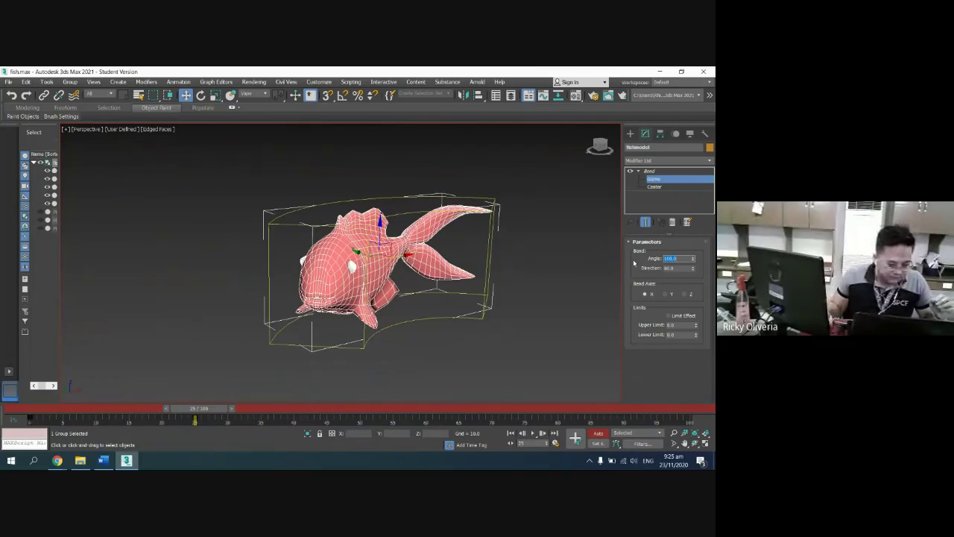
# Key the opposite swing by setting the Bend angle to -100 at frame 50.
pyautogui.moveTo(198, 408); pyautogui.dragTo(358, 408)
pyautogui.press('w')
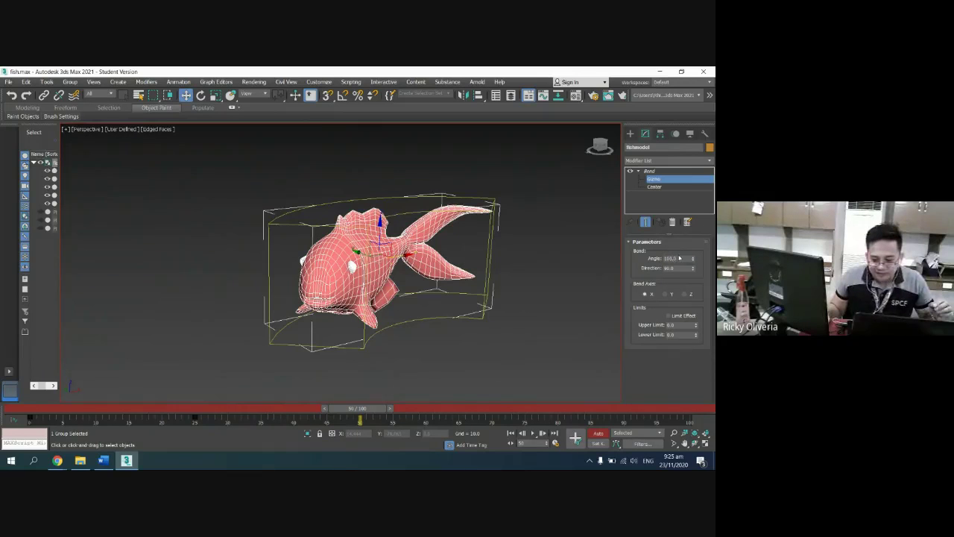
pyautogui.doubleClick(666, 259)
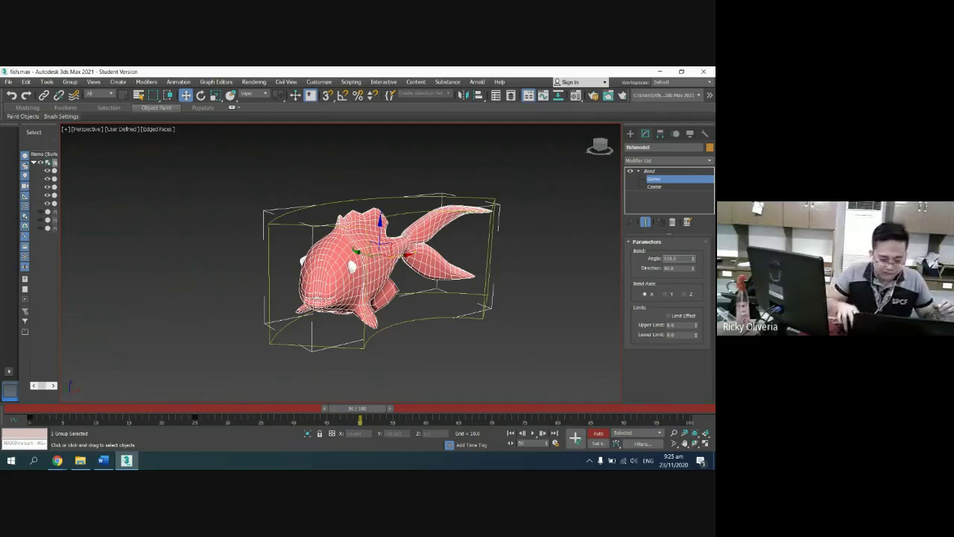
pyautogui.write('-')
pyautogui.press('Return')
# Set the Bend angle to 100 at frame 75.
pyautogui.moveTo(365, 407); pyautogui.dragTo(528, 394)
pyautogui.press('w')
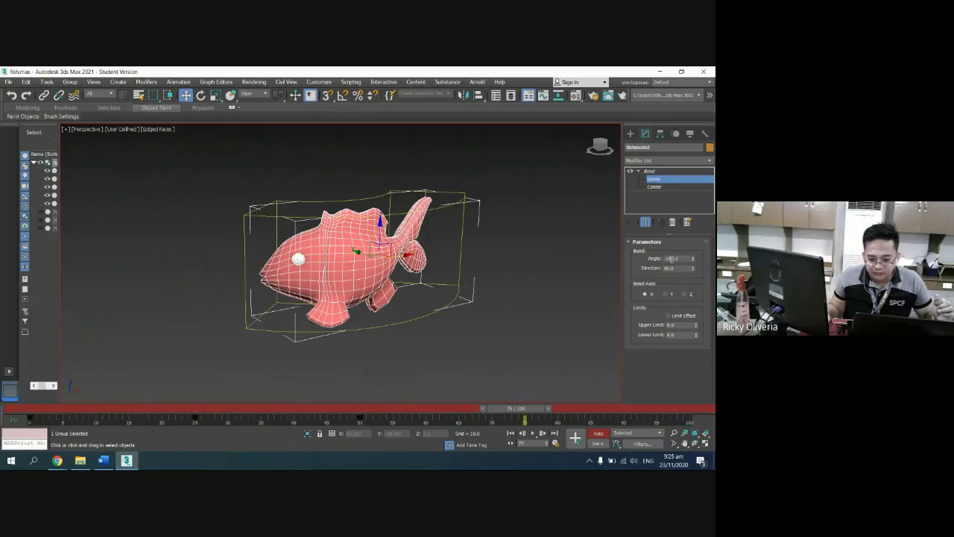
pyautogui.doubleClick(670, 258)
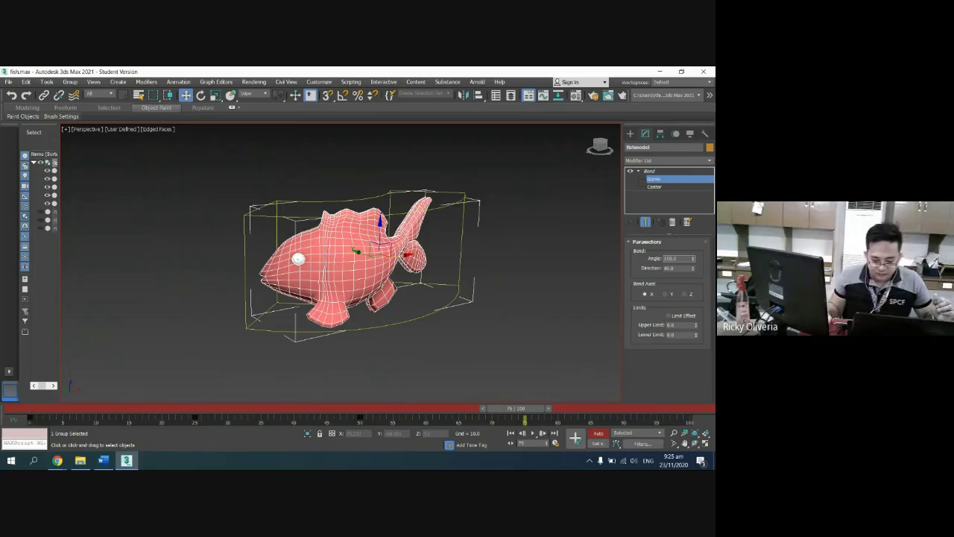
pyautogui.press('Return')
# Finish the swimming cycle with a Bend angle of -100 at frame 100.
pyautogui.moveTo(522, 408); pyautogui.dragTo(698, 390)
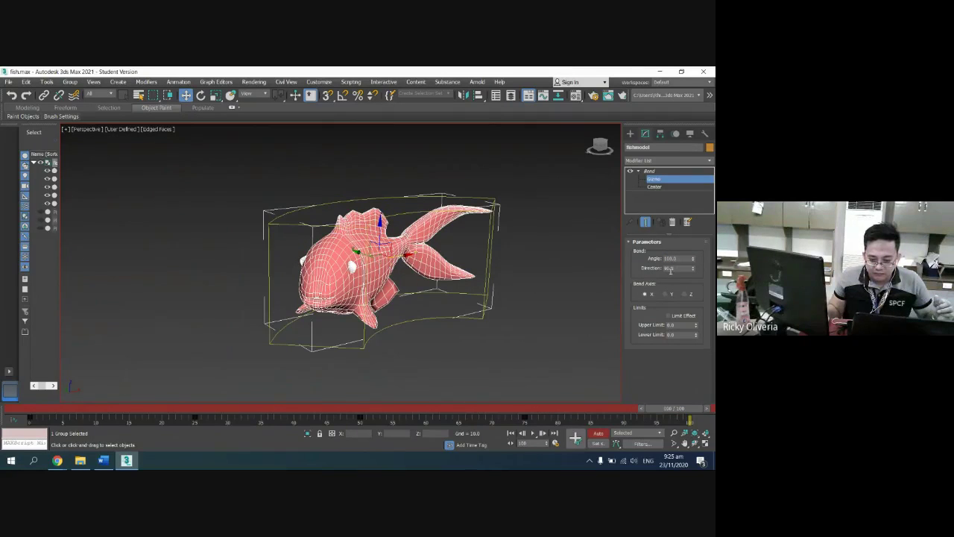
pyautogui.doubleClick(665, 259)
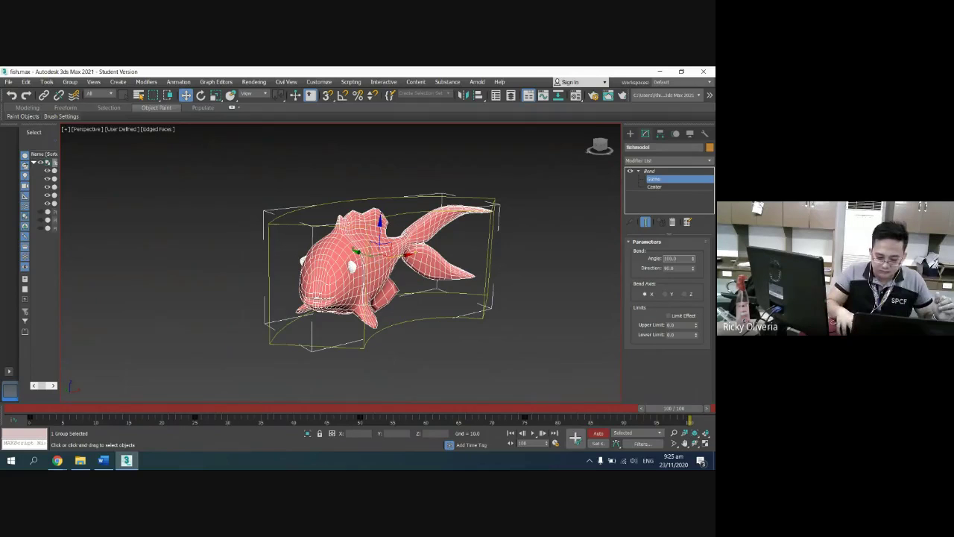
pyautogui.write('-')
pyautogui.press('Return')
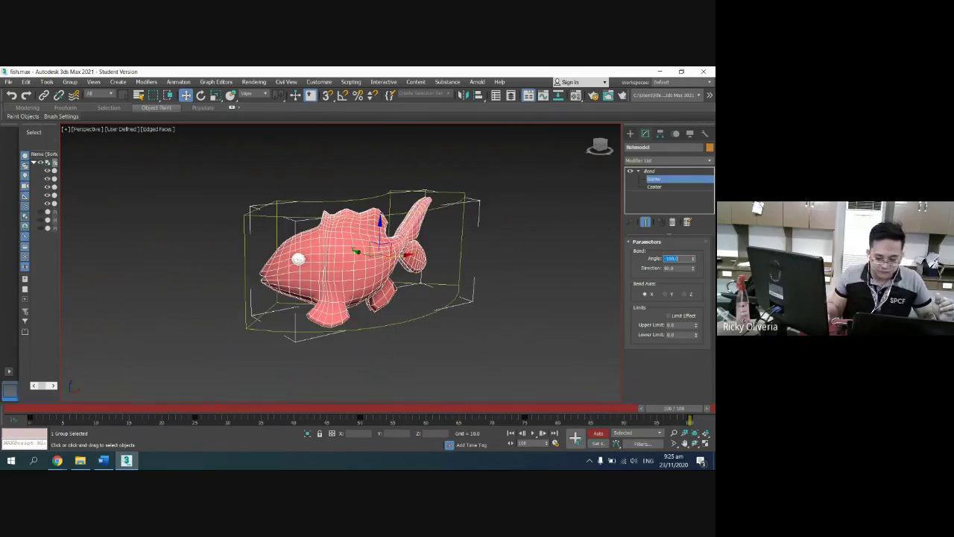
# Rewind the timeline to frame 0, switch off Auto Key and play back the slower swimming animation.
pyautogui.click(674, 414)
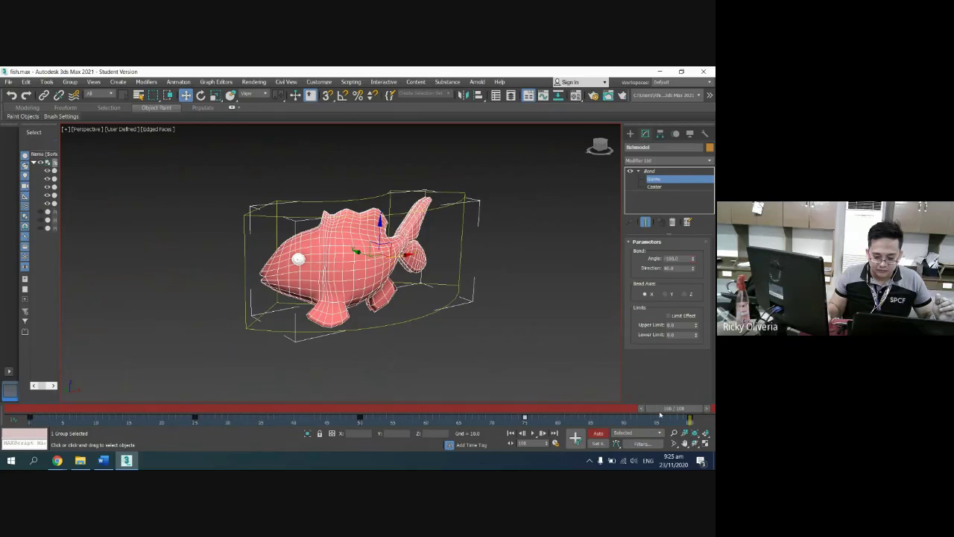
pyautogui.moveTo(662, 412); pyautogui.dragTo(23, 410)
pyautogui.click(598, 434)
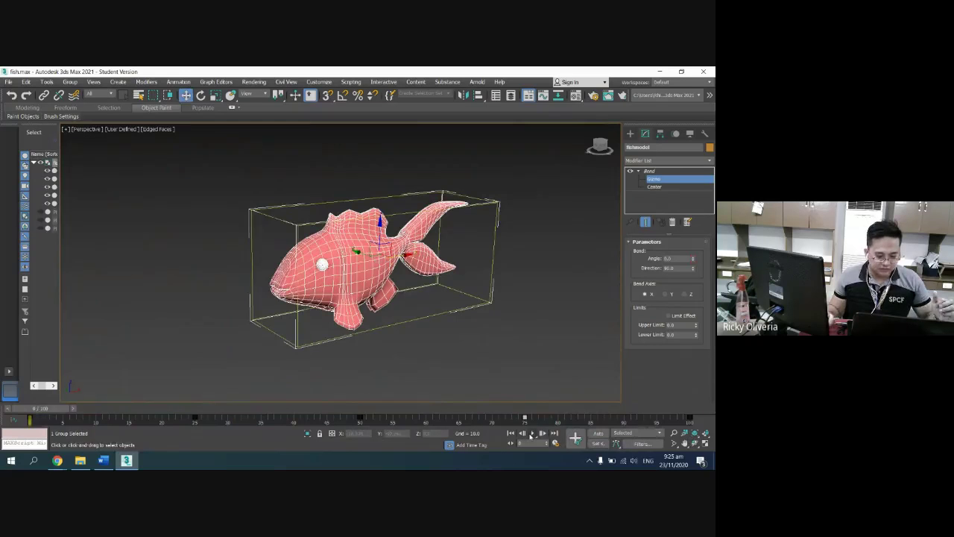
pyautogui.click(531, 433)
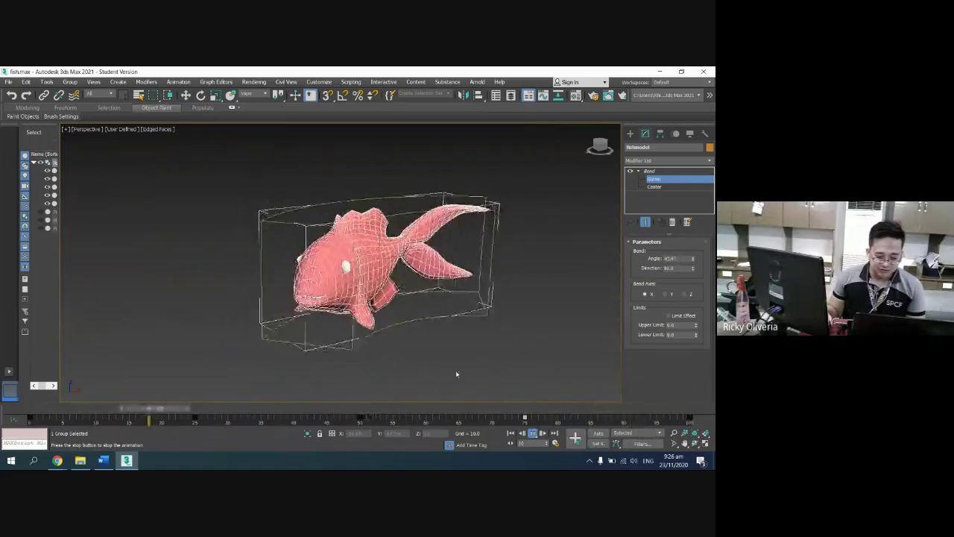
# Stop the playback at frame 0, leave the Bend gizmo level and clear the fish selection.
pyautogui.press('Home')
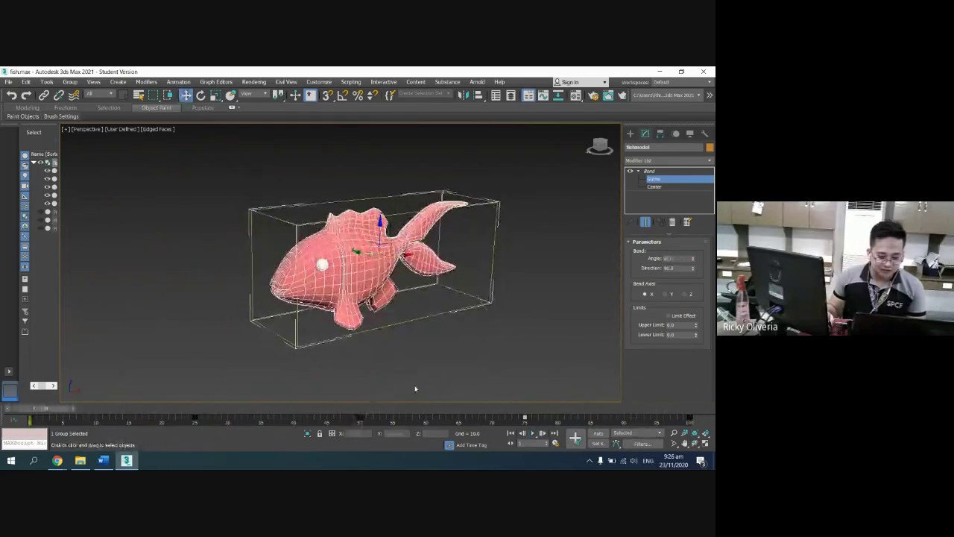
pyautogui.scroll(-6, 416, 388)
pyautogui.click(685, 443)
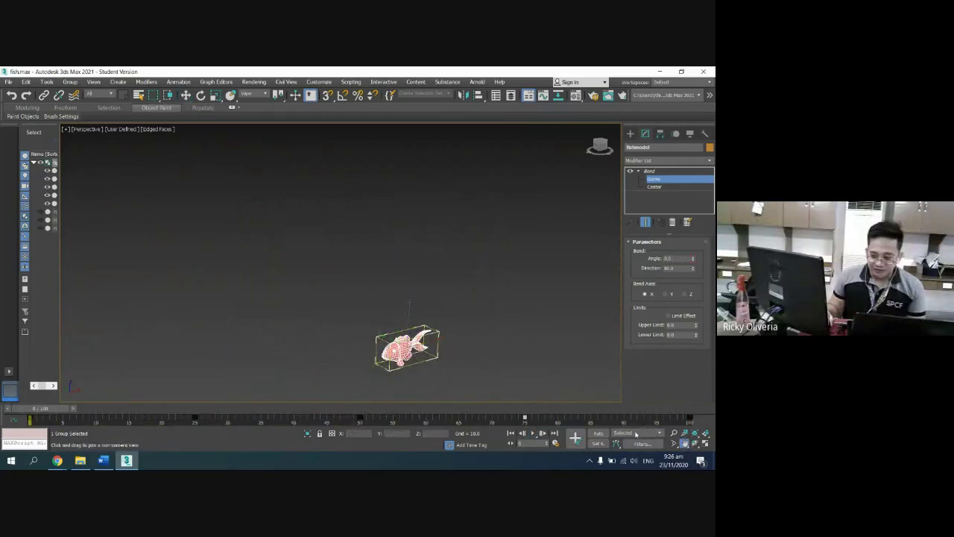
pyautogui.moveTo(420, 308); pyautogui.dragTo(450, 220)
pyautogui.rightClick(520, 278)
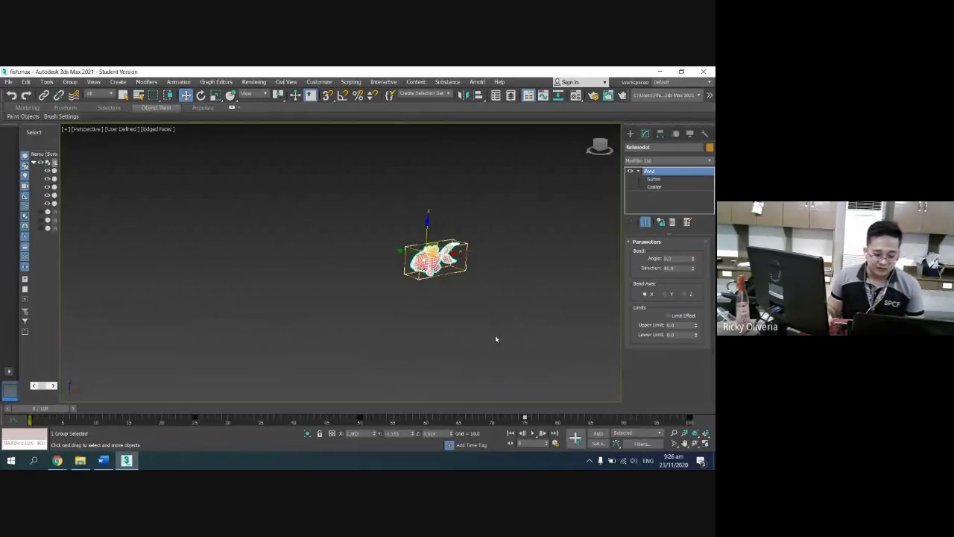
pyautogui.click(554, 322)
# Switch to the four-viewport layout and frame the whole fish in the Front, Left and Top views.
pyautogui.scroll(5, 478, 311)
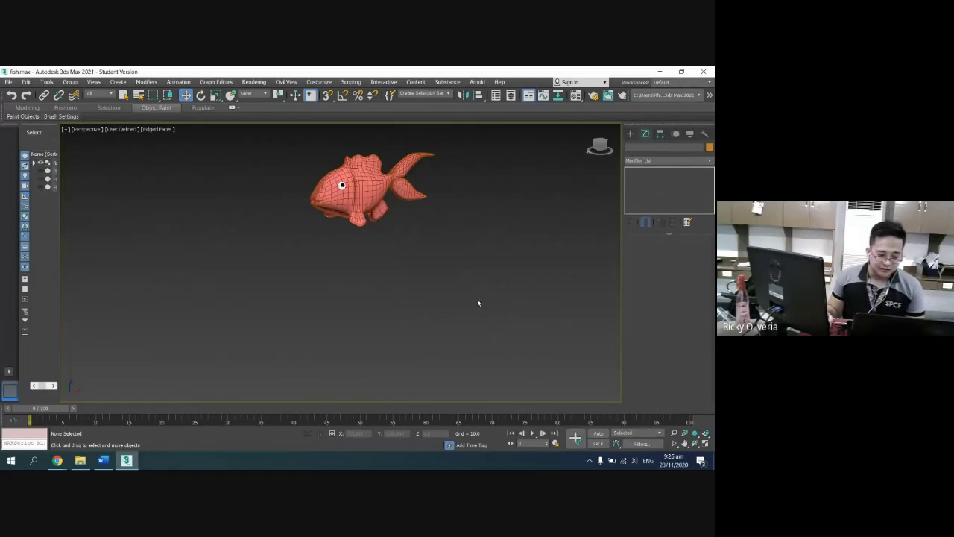
pyautogui.click(685, 443)
pyautogui.moveTo(350, 261); pyautogui.dragTo(429, 302)
pyautogui.click(706, 443)
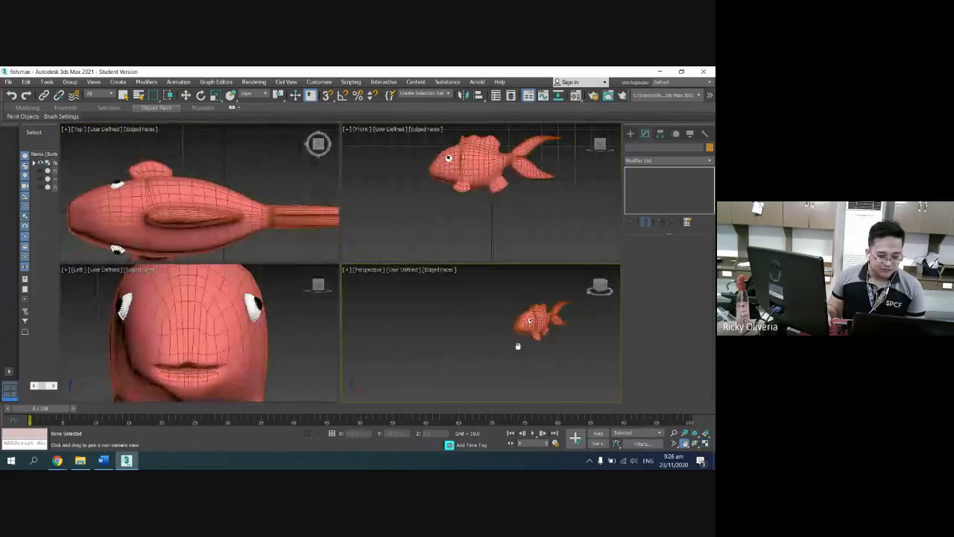
pyautogui.click(493, 237)
pyautogui.scroll(-5, 492, 236)
pyautogui.moveTo(492, 236); pyautogui.dragTo(545, 211)
pyautogui.click(443, 326)
pyautogui.click(236, 332)
pyautogui.scroll(-5, 237, 333)
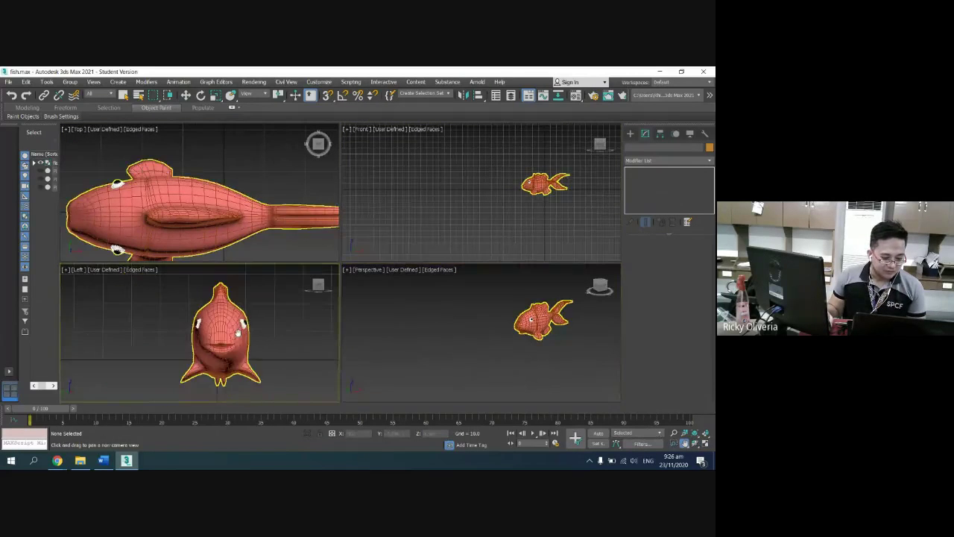
pyautogui.click(222, 220)
pyautogui.scroll(-3, 223, 221)
pyautogui.moveTo(222, 221); pyautogui.dragTo(220, 197)
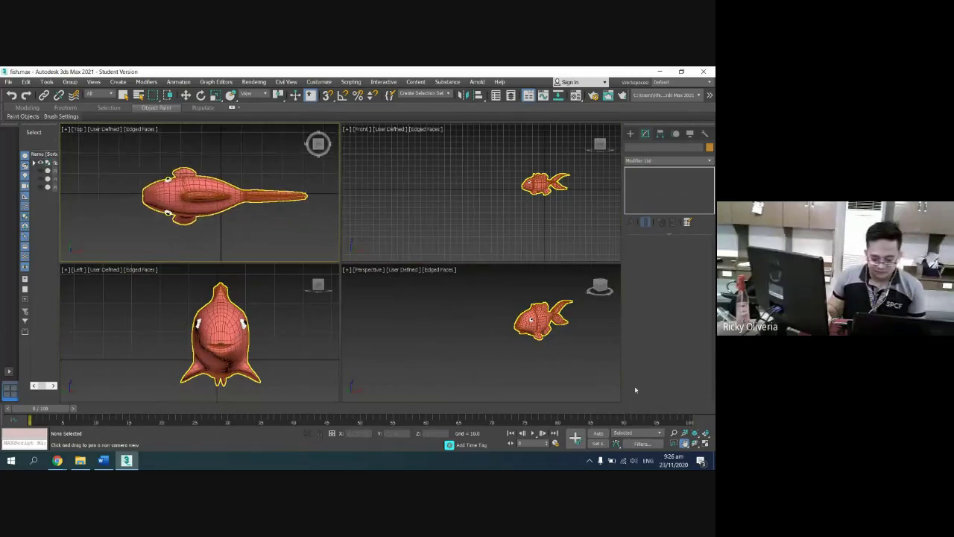
# Play the swimming animation in the Top, Left, Perspective and Front viewports, and return the timeline to frame 0.
pyautogui.click(532, 433)
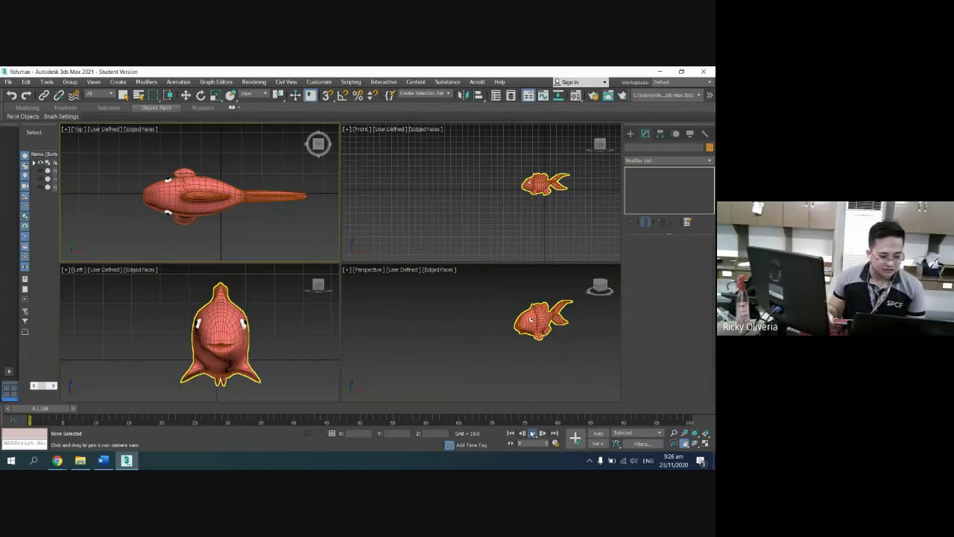
pyautogui.click(305, 340)
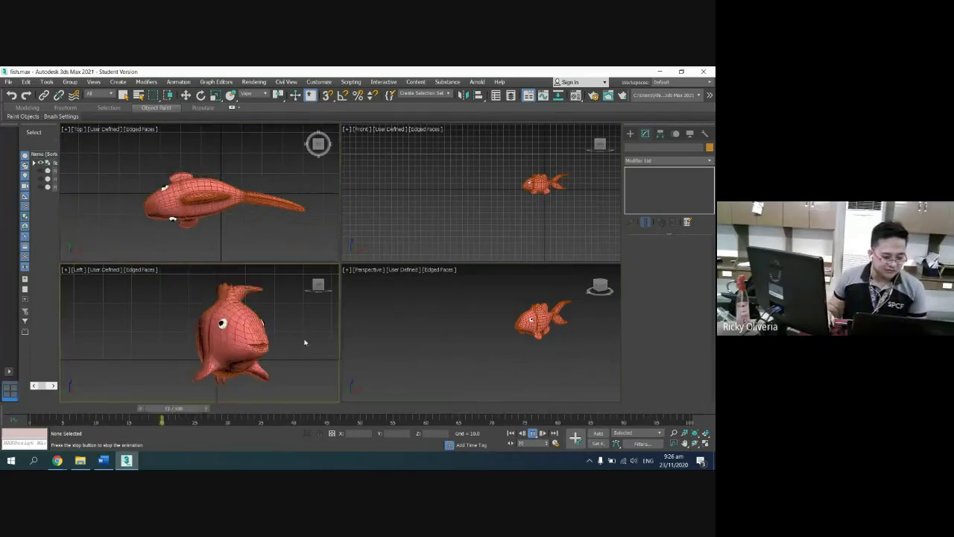
pyautogui.click(426, 332)
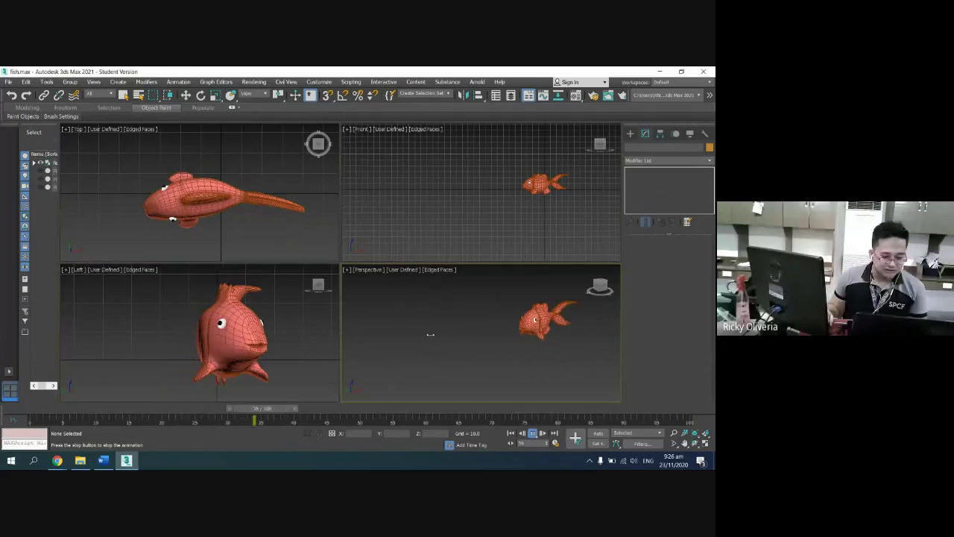
pyautogui.click(520, 203)
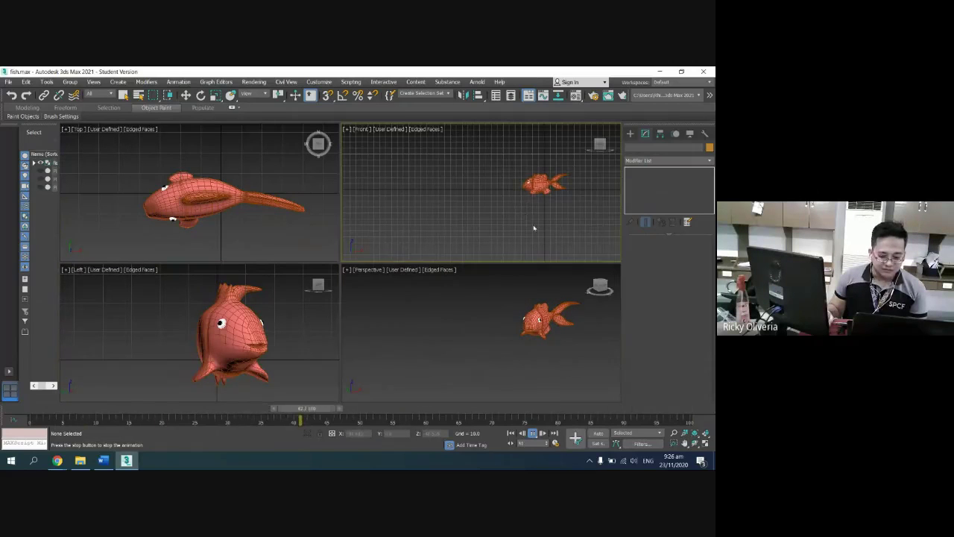
pyautogui.click(531, 434)
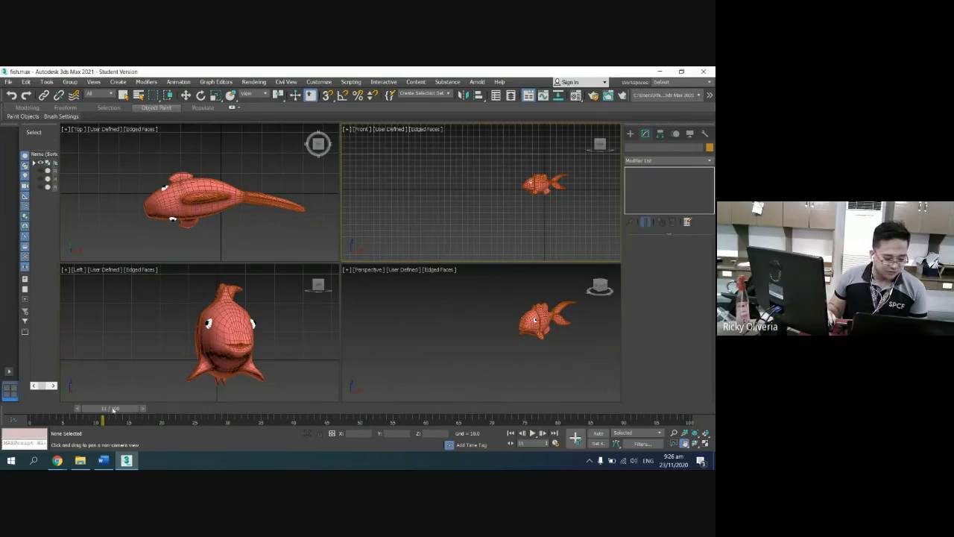
pyautogui.moveTo(109, 410); pyautogui.dragTo(38, 412)
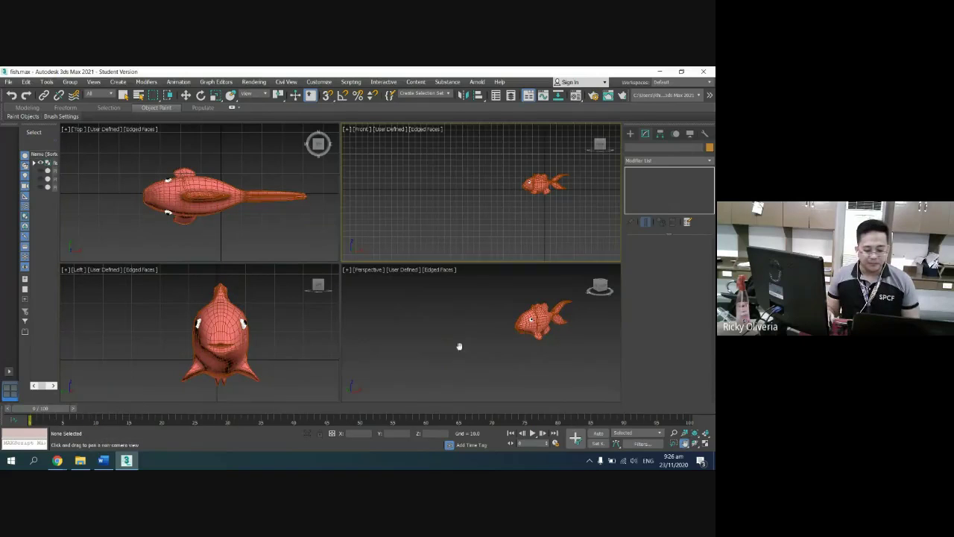
# Fill the Perspective viewport with the fish and shift the Front view to leave empty space ahead of its head.
pyautogui.moveTo(463, 346); pyautogui.dragTo(403, 356)
pyautogui.click(495, 174)
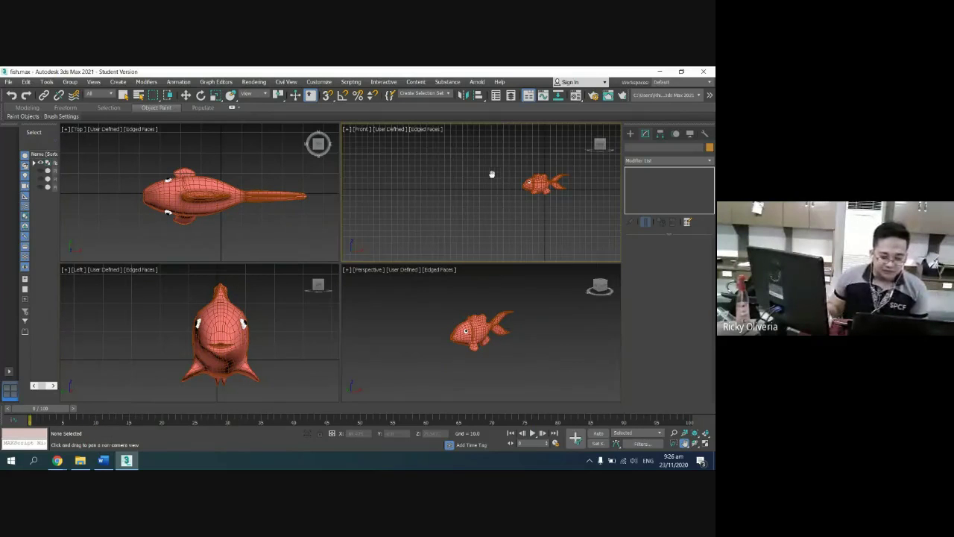
pyautogui.moveTo(488, 175)
pyautogui.mouseDown()
pyautogui.moveTo(481, 193)
pyautogui.moveTo(493, 187)
pyautogui.mouseUp()
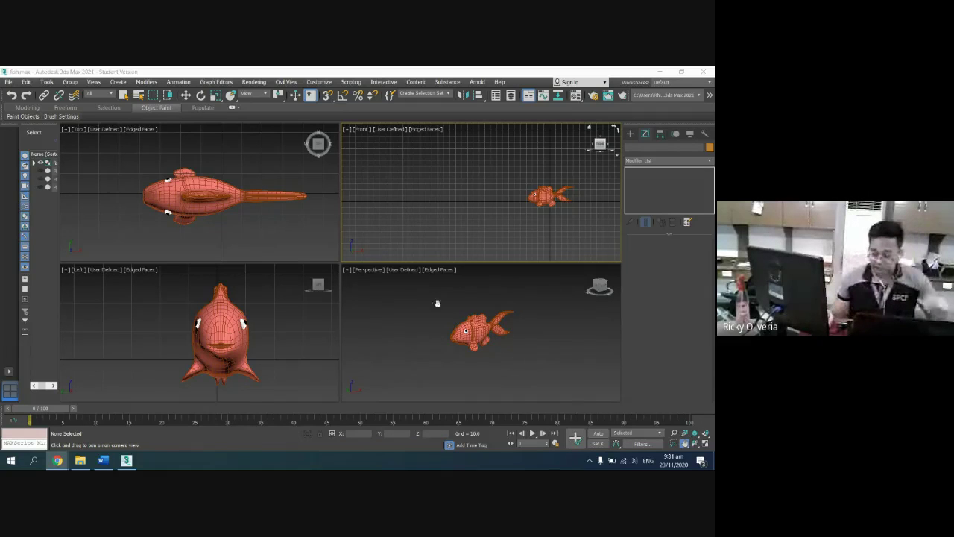
pyautogui.click(495, 333)
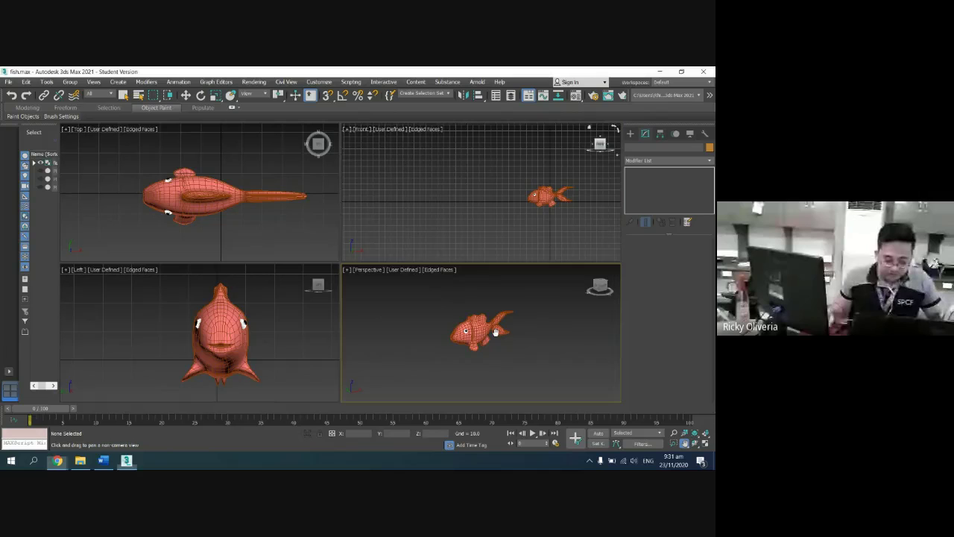
pyautogui.hotkey('ctrl', 'a')
pyautogui.press('z')
pyautogui.moveTo(495, 334); pyautogui.dragTo(549, 329)
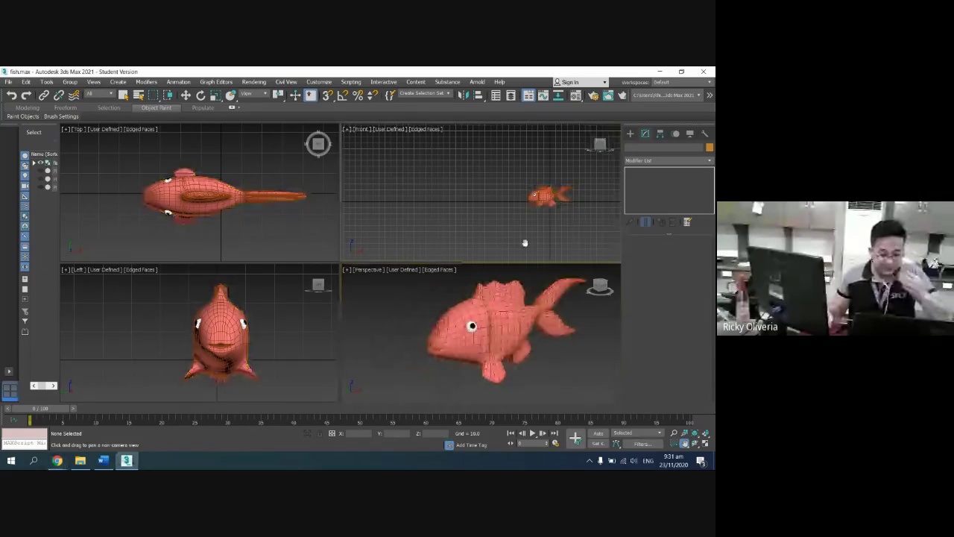
pyautogui.scroll(-2, 526, 234)
pyautogui.scroll(2, 528, 230)
pyautogui.moveTo(528, 230); pyautogui.dragTo(557, 212)
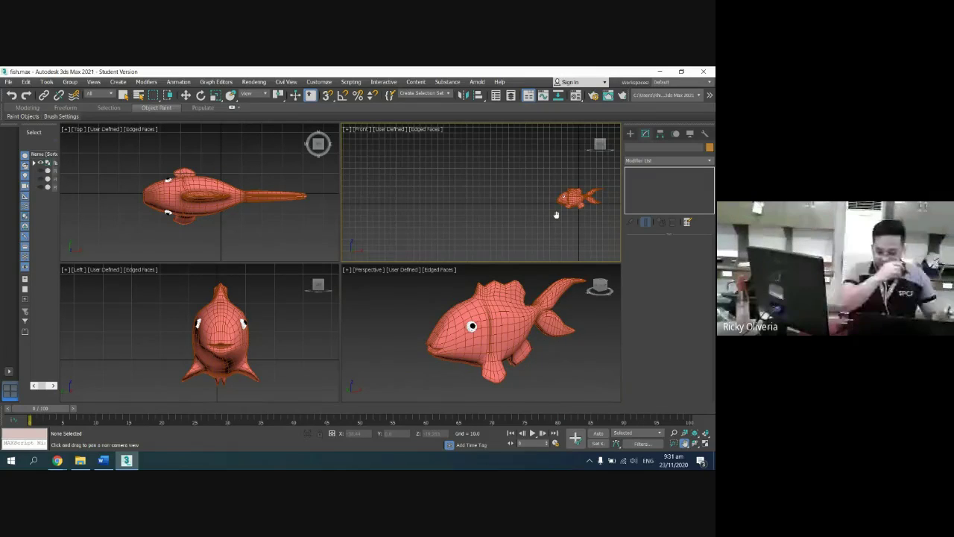
# Create a standard Target camera in the Front viewport, placed ahead of the fish and aimed at its head.
pyautogui.click(630, 134)
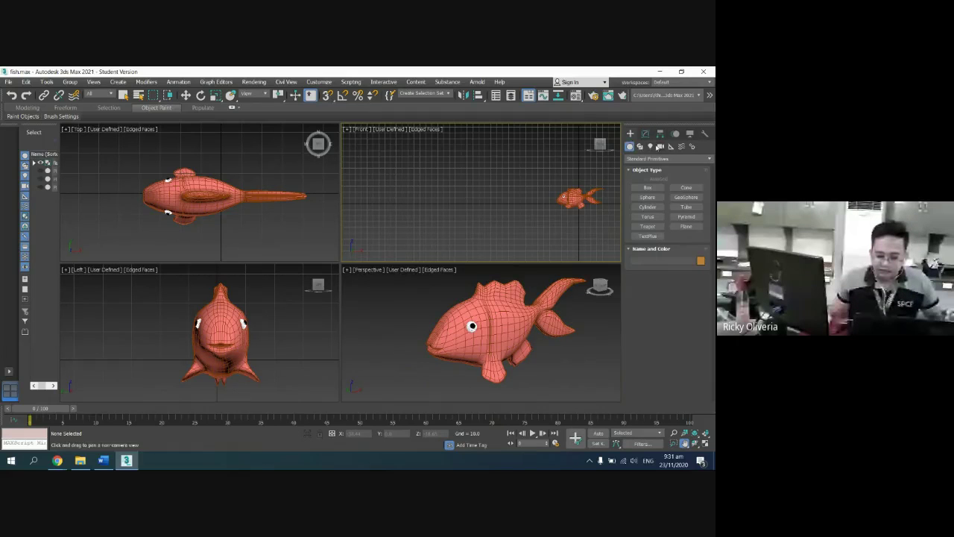
pyautogui.click(660, 146)
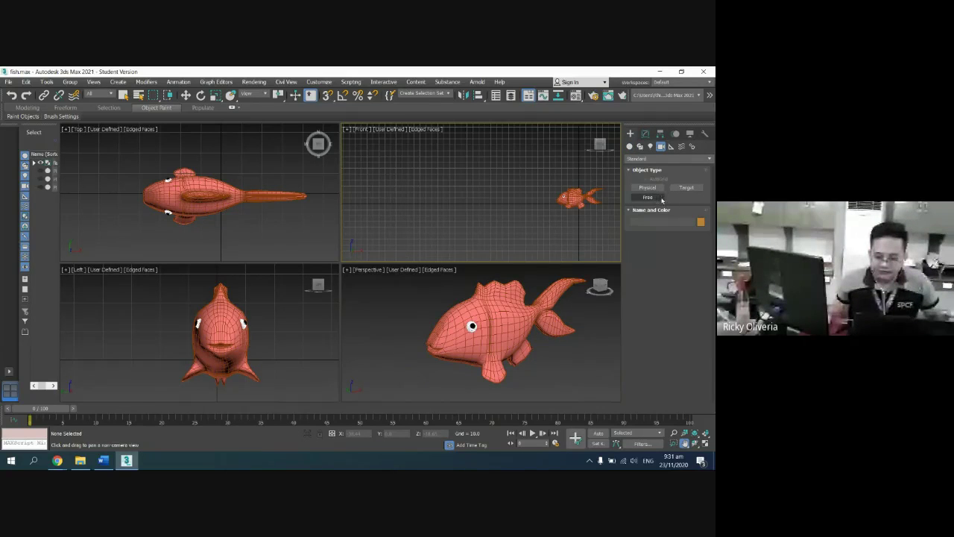
pyautogui.click(686, 187)
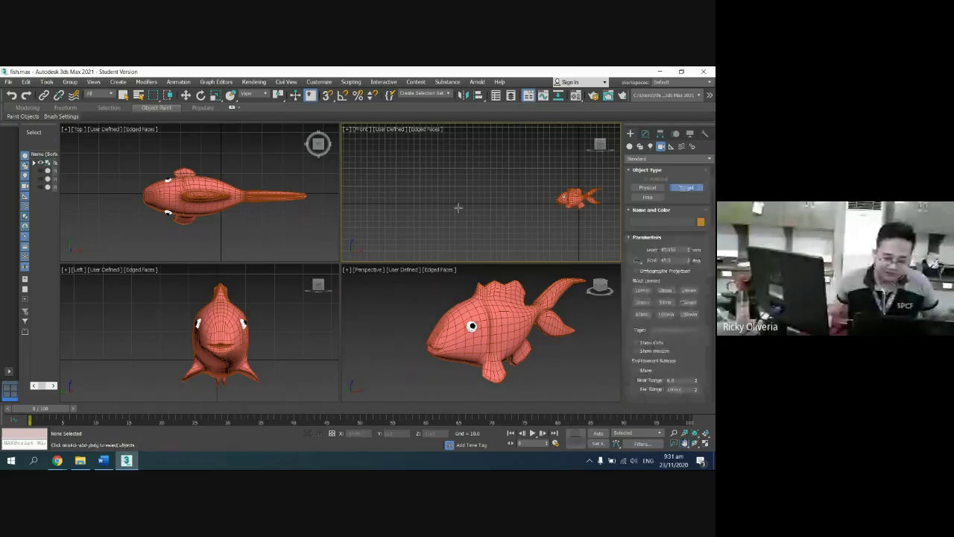
pyautogui.moveTo(426, 198); pyautogui.dragTo(560, 198)
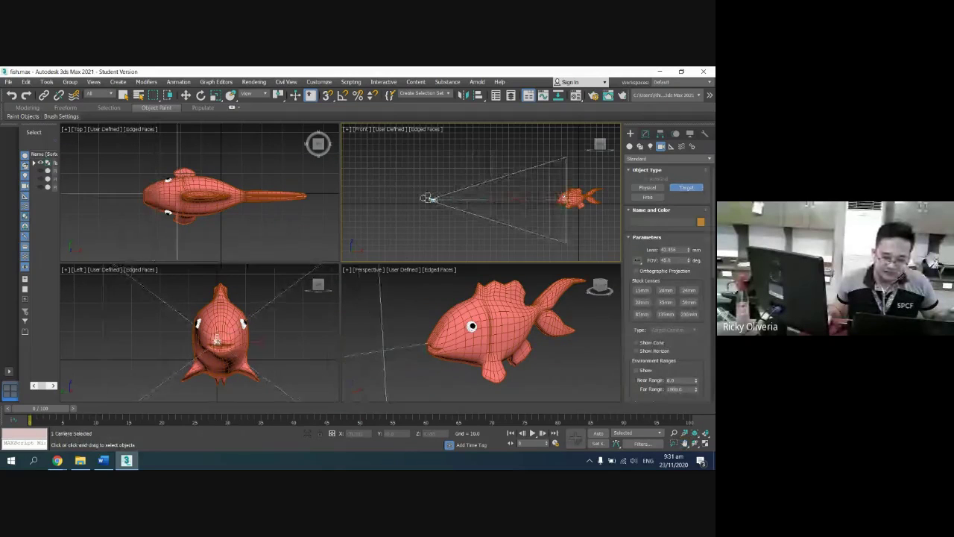
pyautogui.rightClick(284, 227)
pyautogui.scroll(-3, 285, 227)
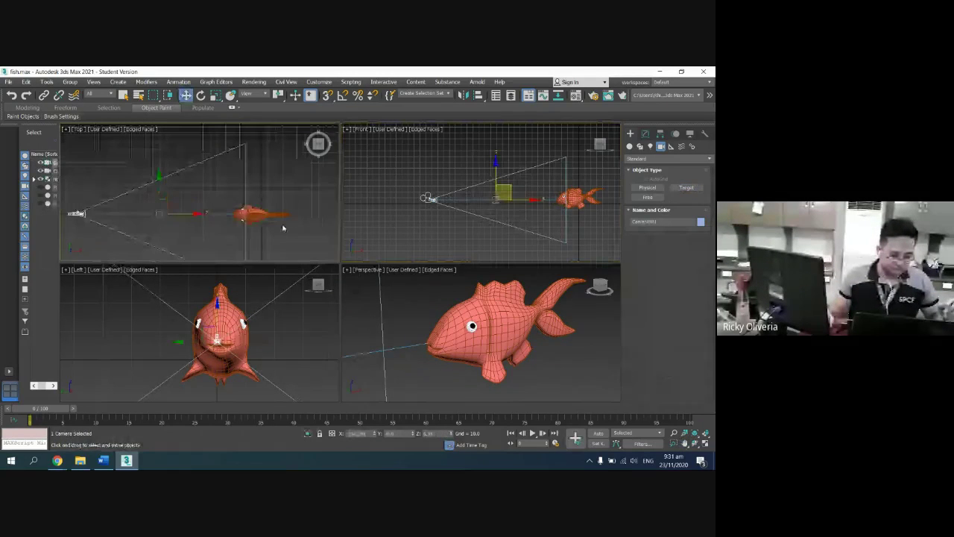
# Change the Left viewport to the new camera's view and hide its grid.
pyautogui.click(289, 320)
pyautogui.scroll(-4, 289, 323)
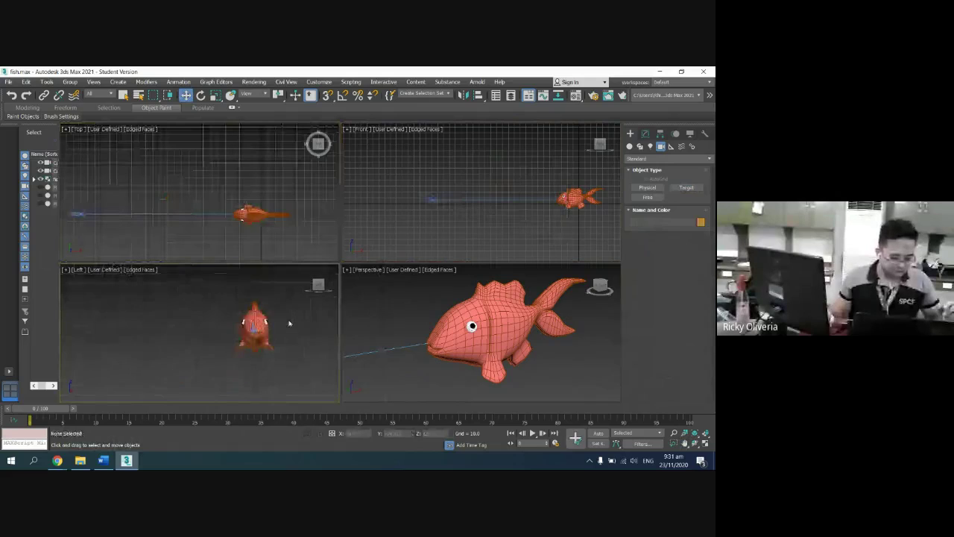
pyautogui.hotkey('ctrl', 'p')
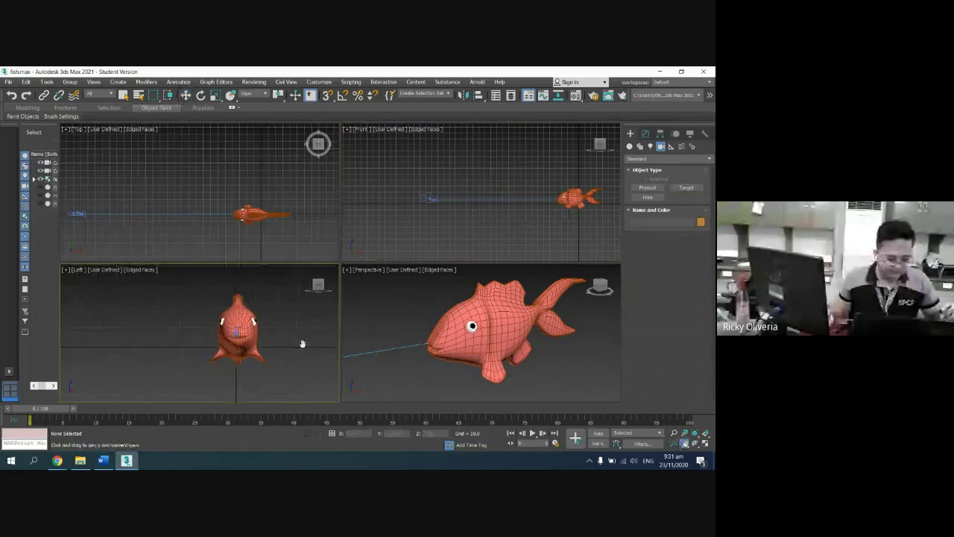
pyautogui.moveTo(301, 340); pyautogui.dragTo(264, 351)
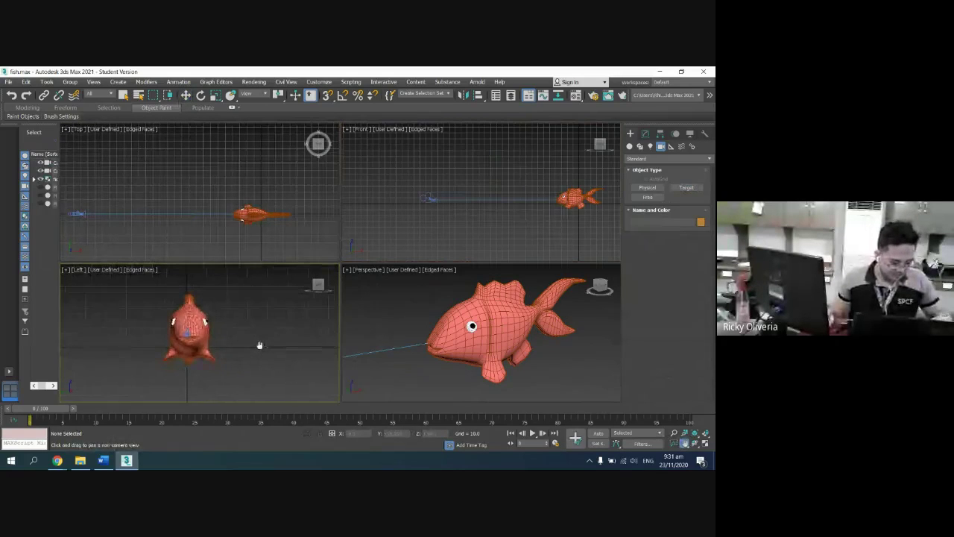
pyautogui.press('c')
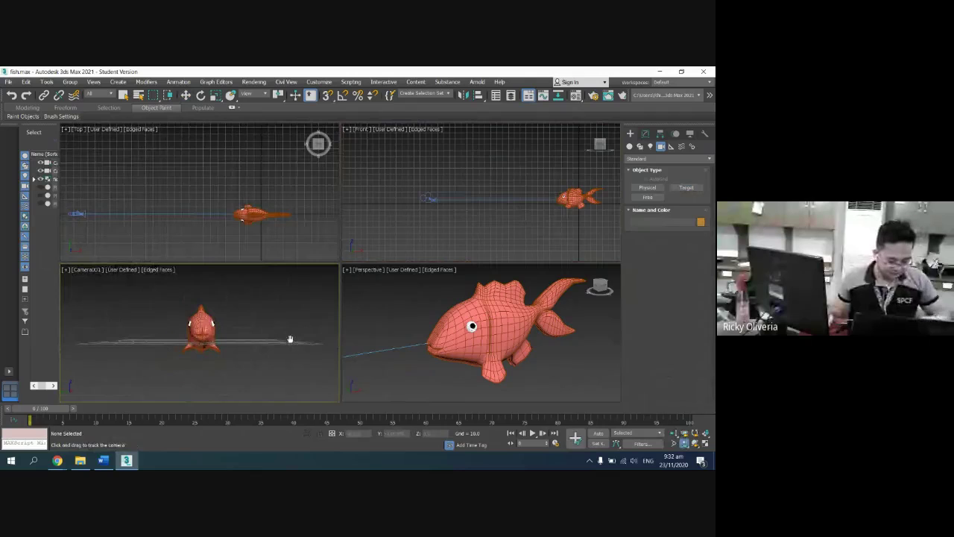
pyautogui.press('g')
# Reposition the camera in the Front viewport so it sits ahead of and slightly above the fish, at a Z of about 20.
pyautogui.rightClick(435, 216)
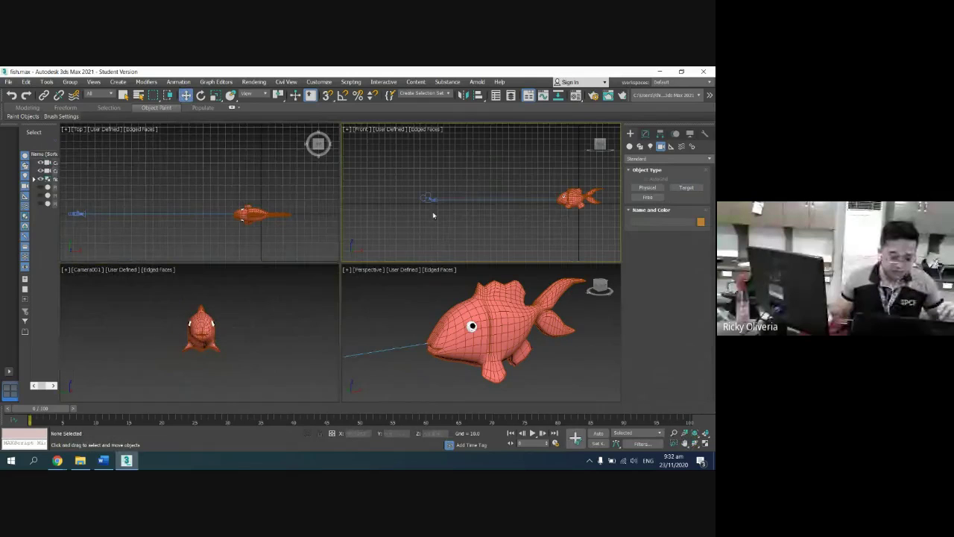
pyautogui.click(428, 198)
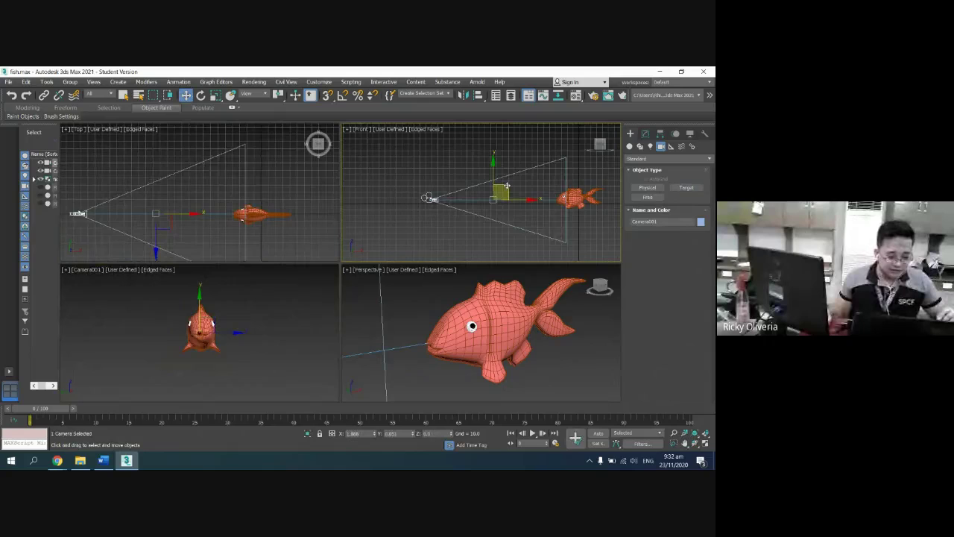
pyautogui.moveTo(506, 185); pyautogui.dragTo(527, 191)
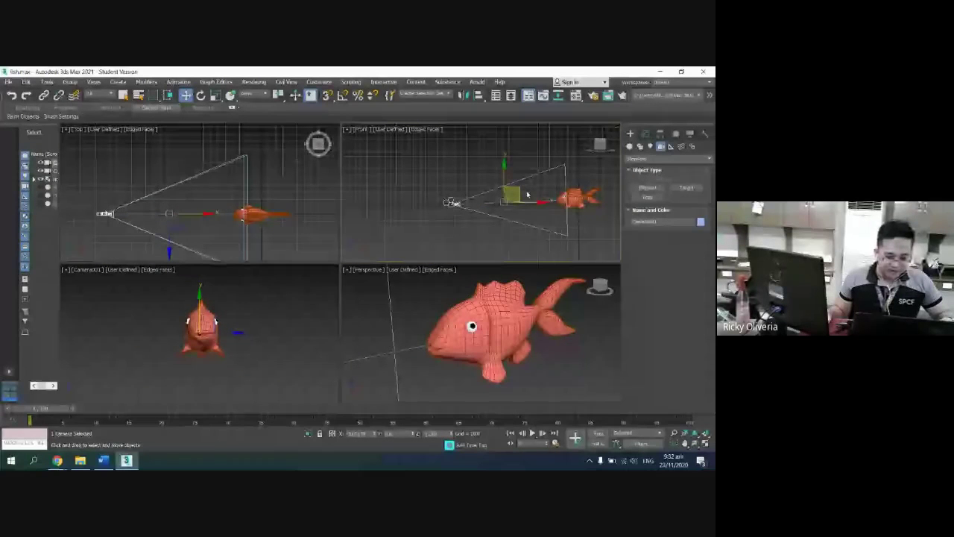
pyautogui.click(537, 200)
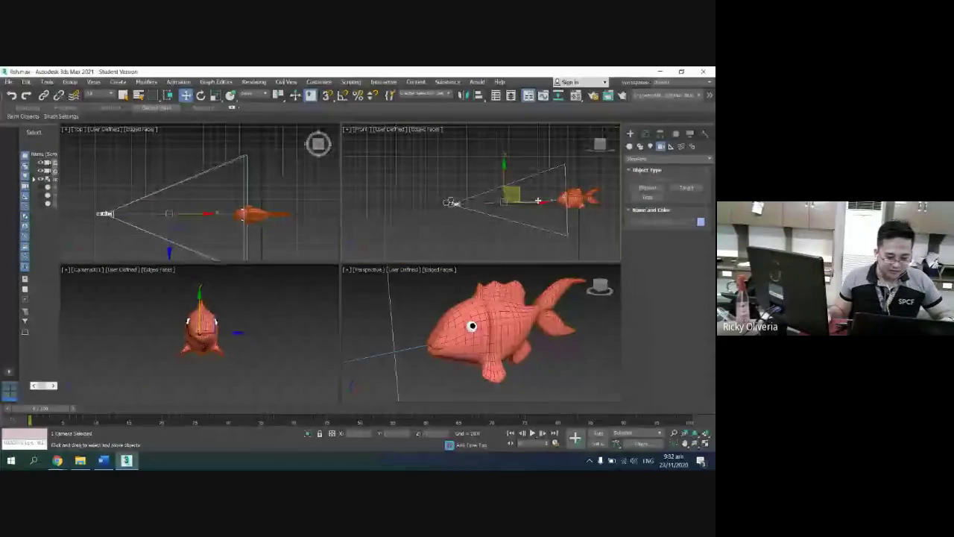
pyautogui.moveTo(538, 200); pyautogui.dragTo(475, 232)
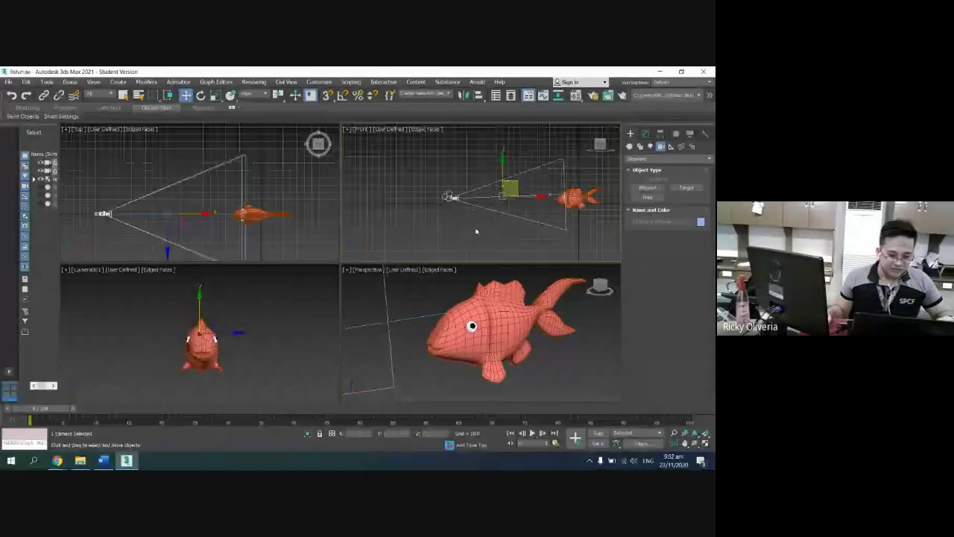
pyautogui.click(477, 231)
pyautogui.click(448, 196)
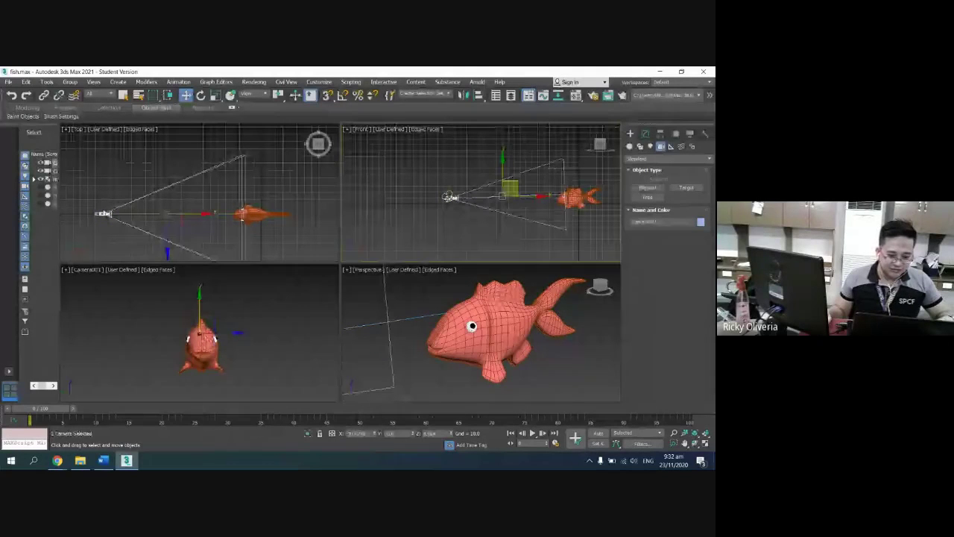
pyautogui.moveTo(503, 165); pyautogui.dragTo(534, 192)
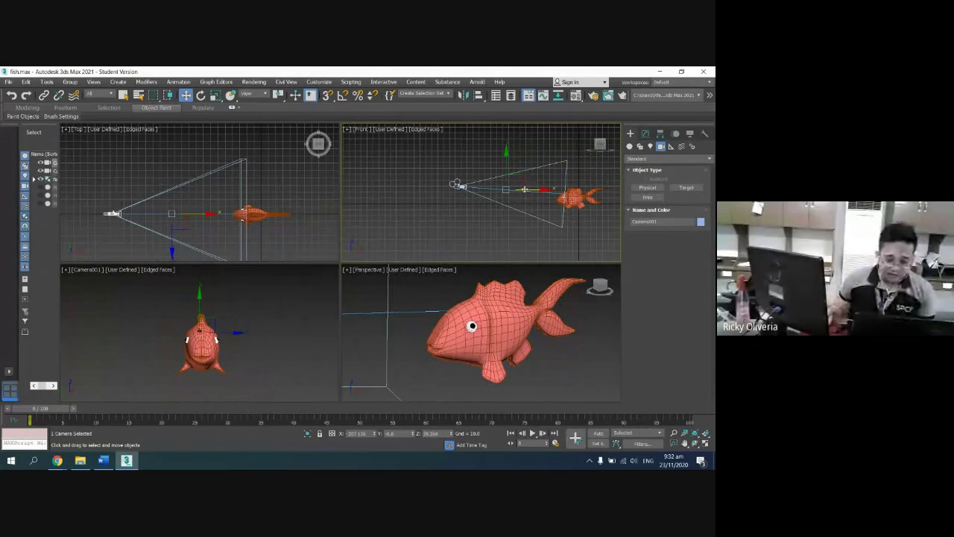
pyautogui.moveTo(525, 189); pyautogui.dragTo(502, 183)
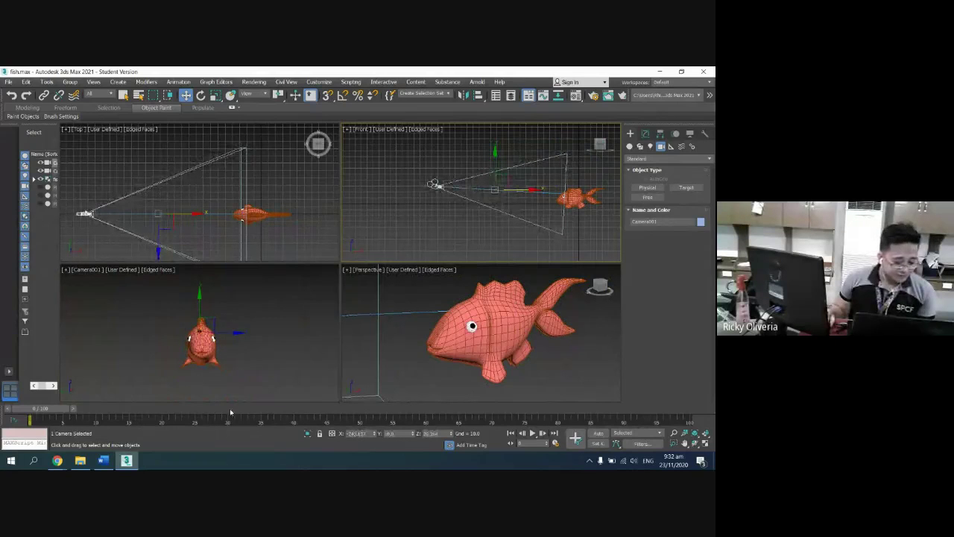
# Turn on Auto Key and, at frame 100, move the camera in the Front viewport from ahead of the fish to behind its tail.
pyautogui.click(598, 432)
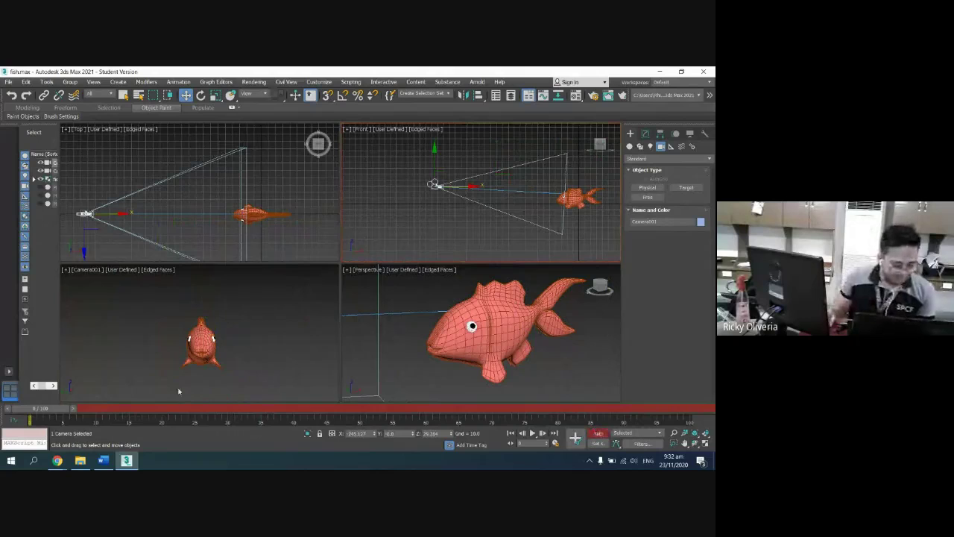
pyautogui.moveTo(56, 409); pyautogui.dragTo(673, 408)
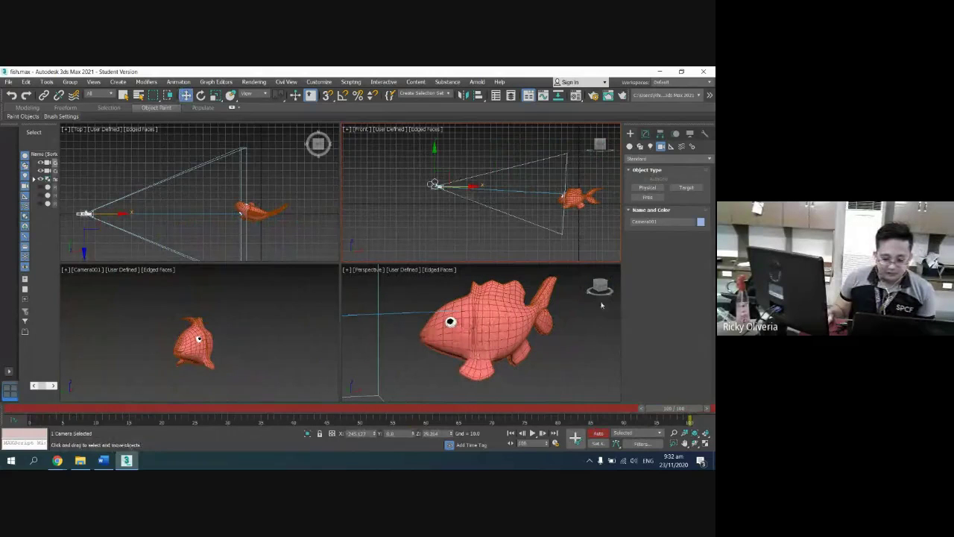
pyautogui.click(673, 432)
pyautogui.moveTo(416, 177); pyautogui.dragTo(387, 187)
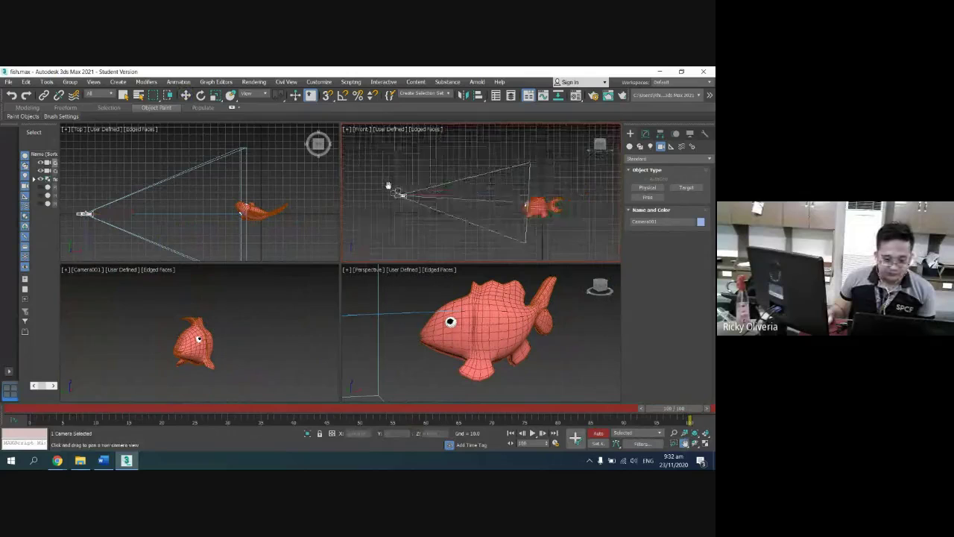
pyautogui.scroll(-3, 390, 185)
pyautogui.rightClick(429, 203)
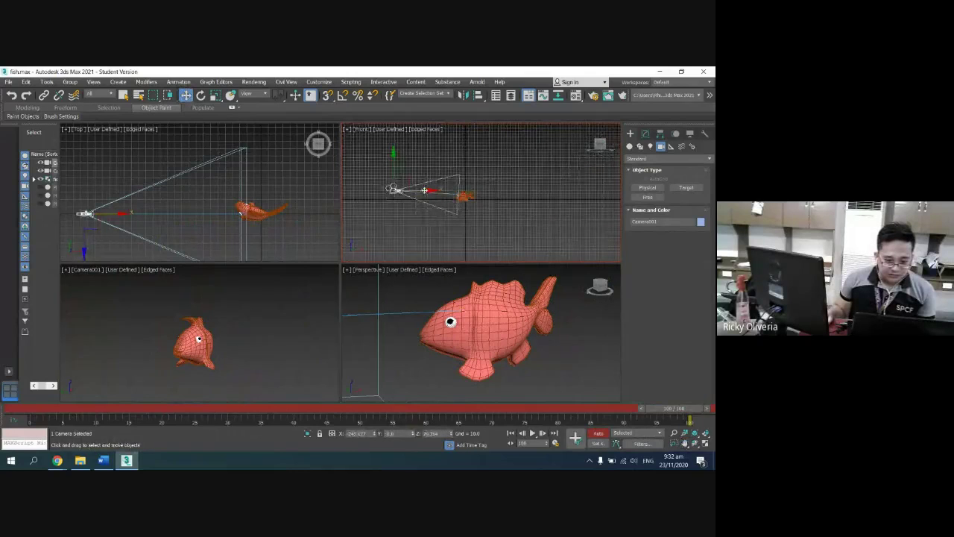
pyautogui.moveTo(426, 191); pyautogui.dragTo(578, 181)
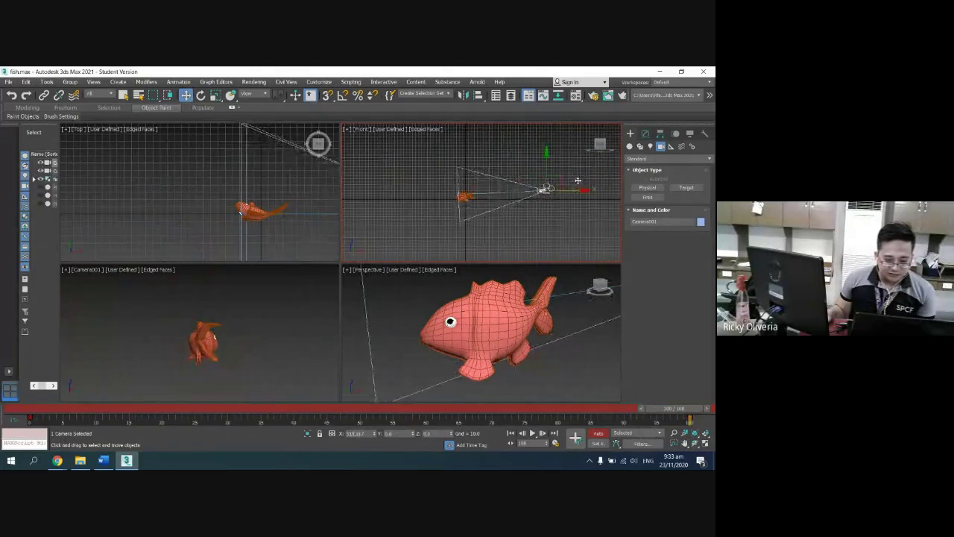
pyautogui.click(563, 230)
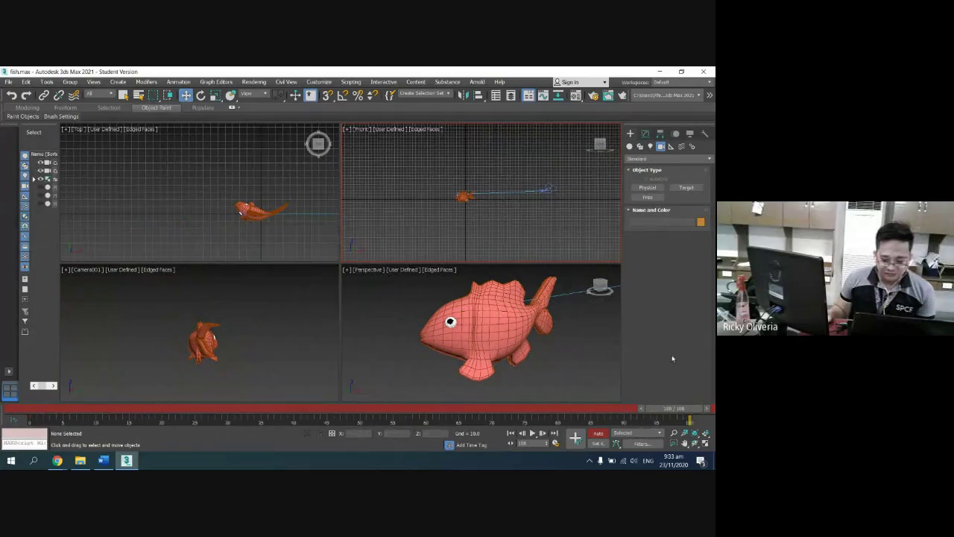
pyautogui.moveTo(680, 411)
pyautogui.mouseDown()
pyautogui.moveTo(672, 405)
pyautogui.moveTo(697, 408)
pyautogui.mouseUp()
pyautogui.press('w')
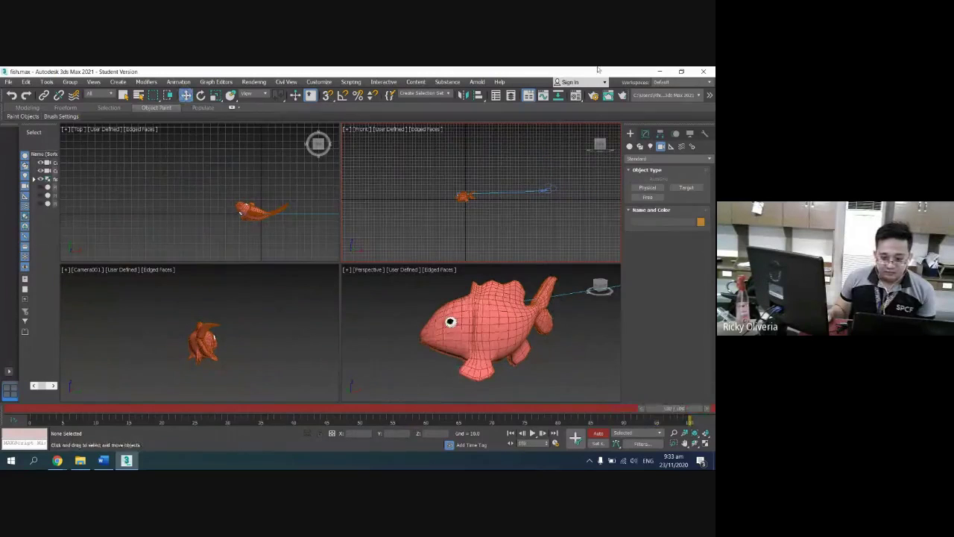
# Select the fish and set its Bend angle to 0 at frame 100.
pyautogui.click(645, 137)
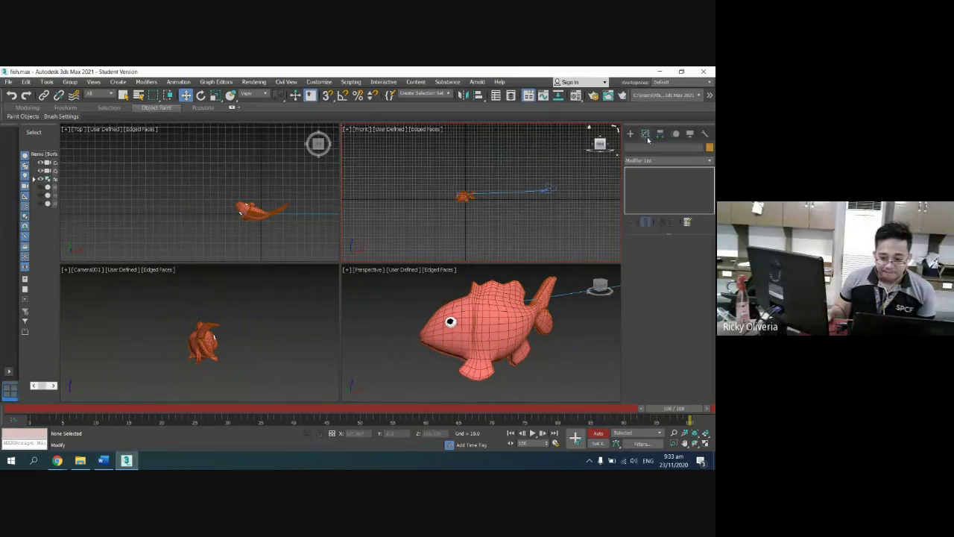
pyautogui.click(631, 134)
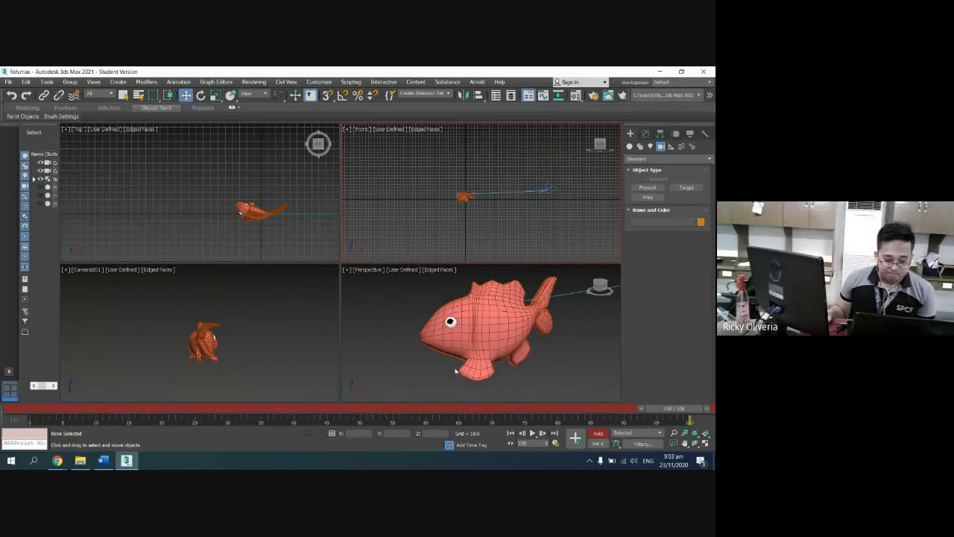
pyautogui.click(451, 321)
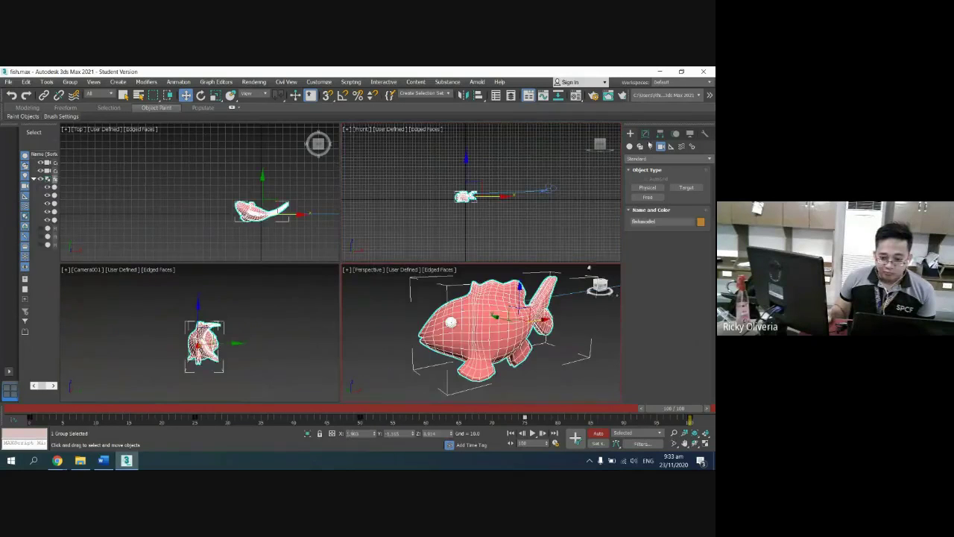
pyautogui.click(646, 135)
pyautogui.doubleClick(686, 258)
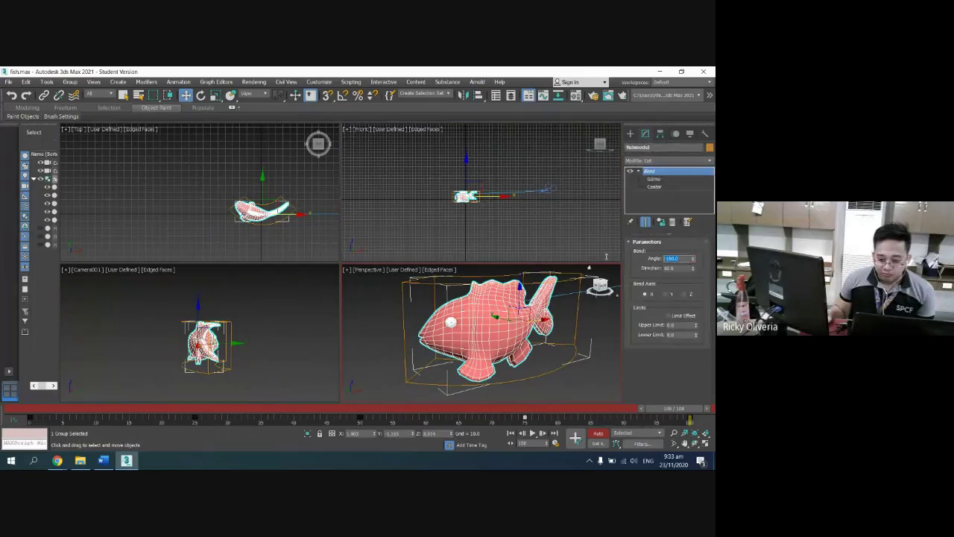
pyautogui.write('0')
pyautogui.press('Return')
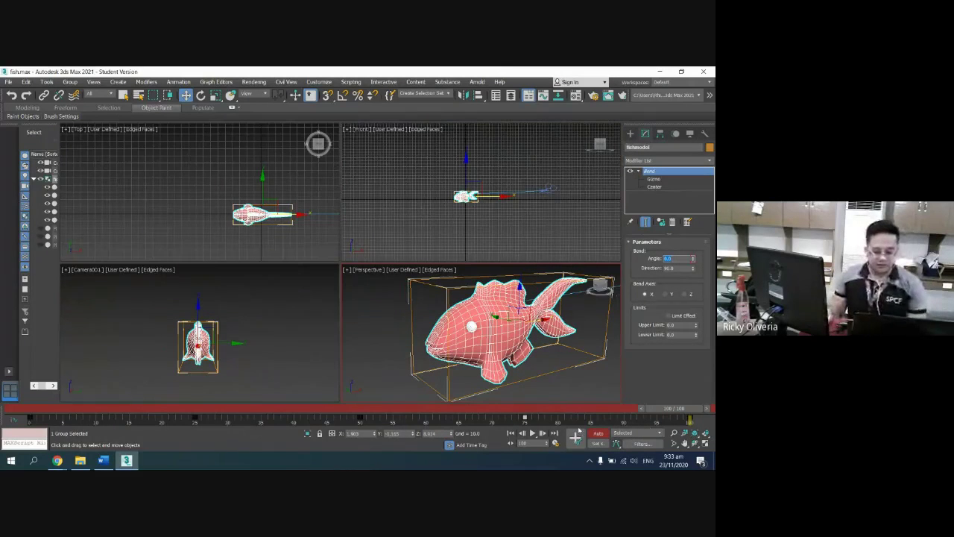
# Turn off Auto Key and deselect the camera, leaving the camera viewport active.
pyautogui.click(548, 189)
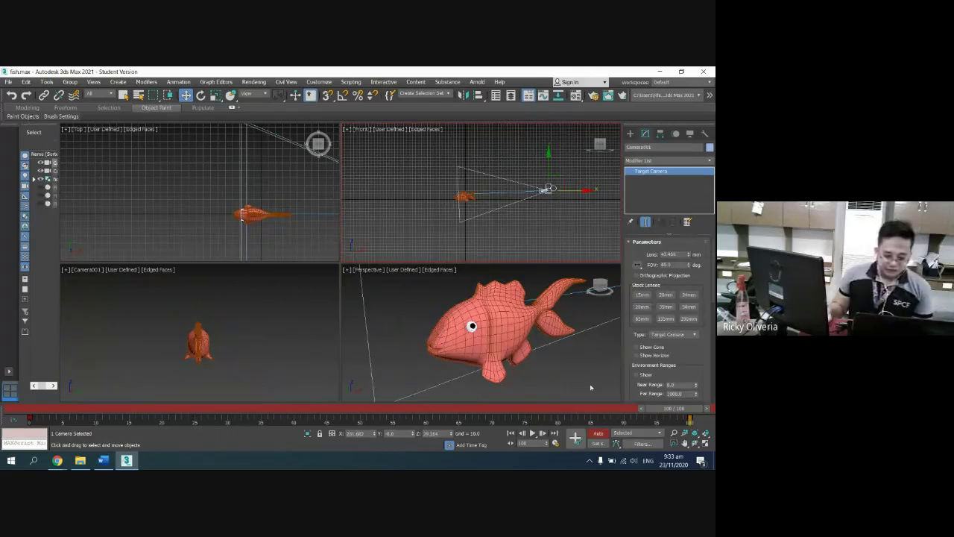
pyautogui.click(598, 433)
pyautogui.click(275, 344)
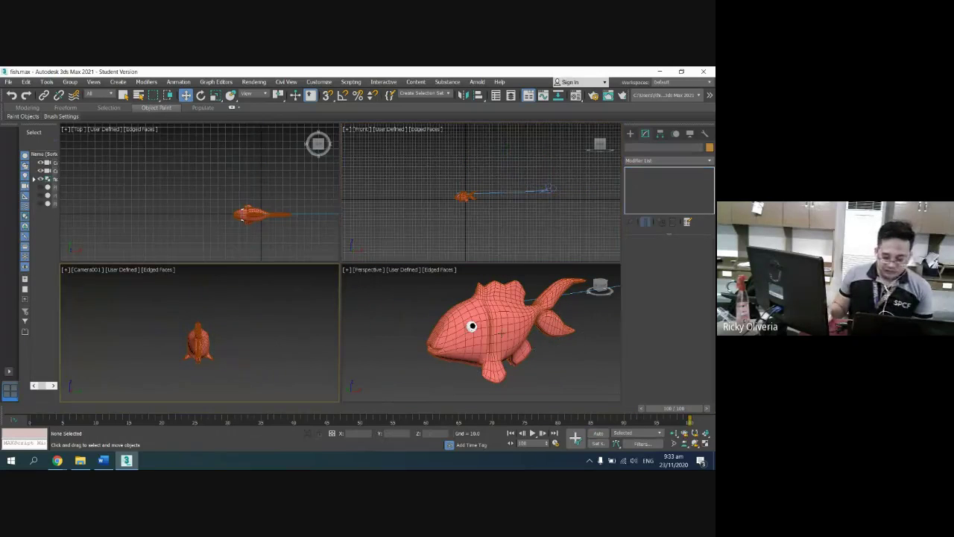
# Maximize the camera viewport and play the animation from frame 0 to review the camera move, then return near the start.
pyautogui.moveTo(656, 411); pyautogui.dragTo(22, 409)
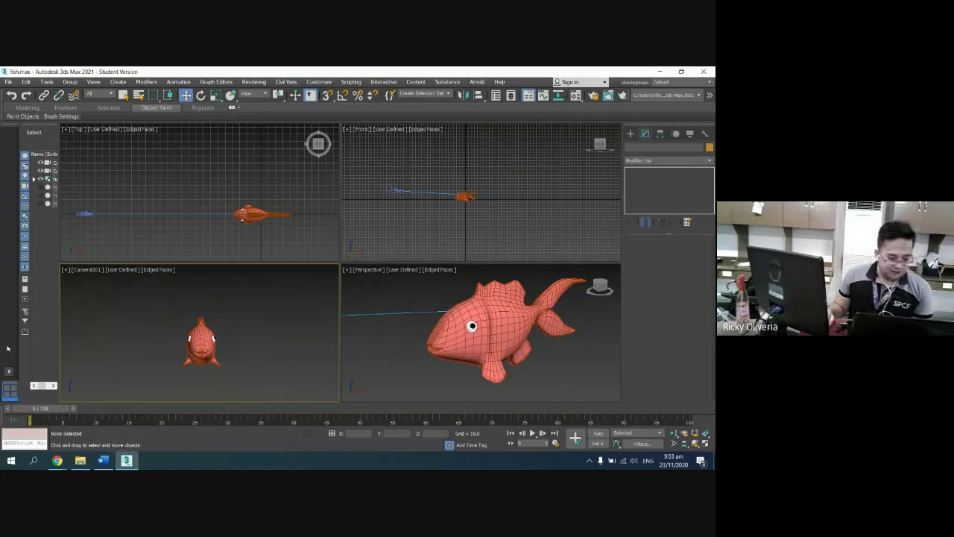
pyautogui.click(705, 443)
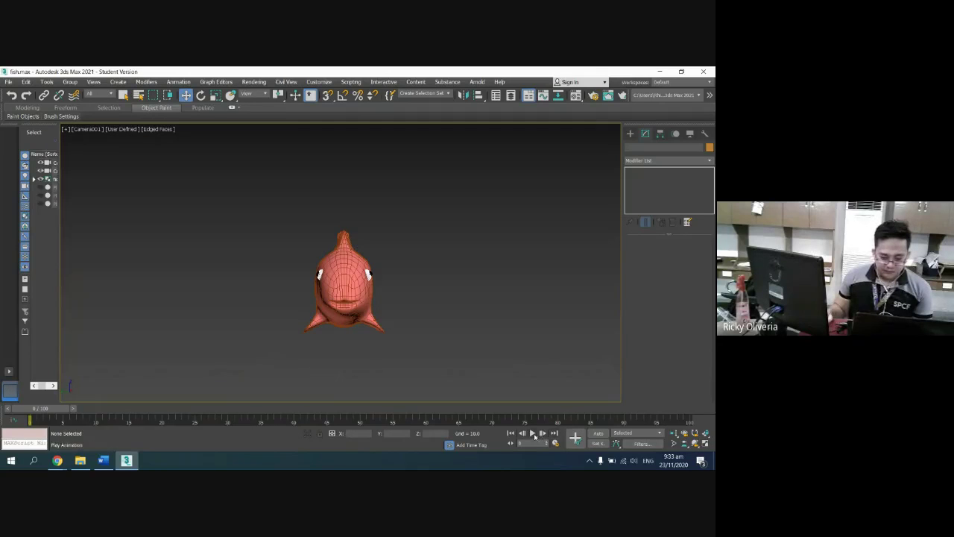
pyautogui.click(533, 434)
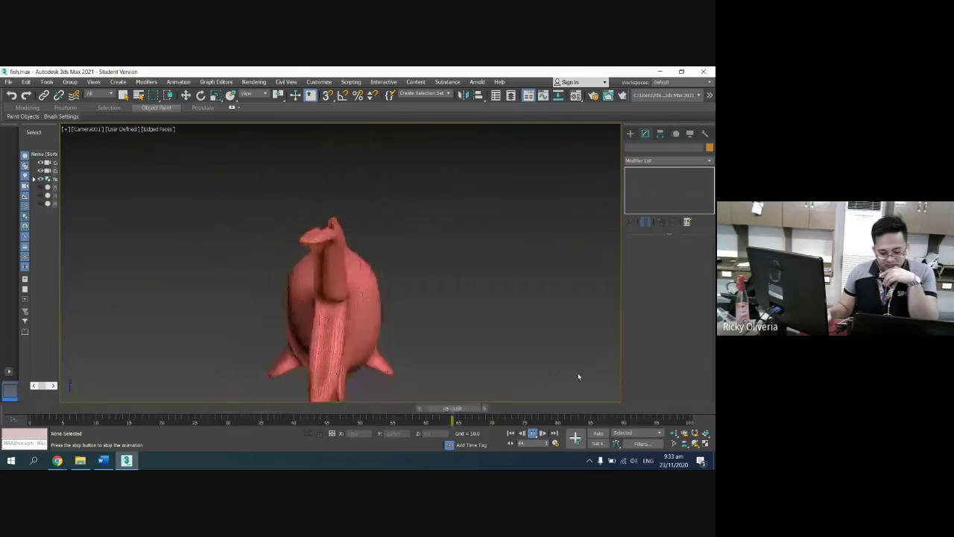
pyautogui.click(531, 434)
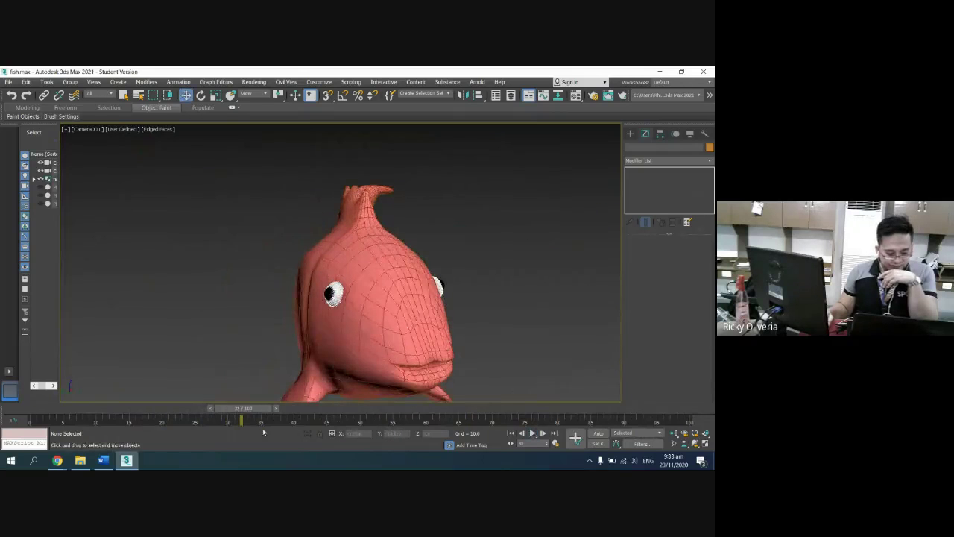
pyautogui.moveTo(168, 408); pyautogui.dragTo(80, 389)
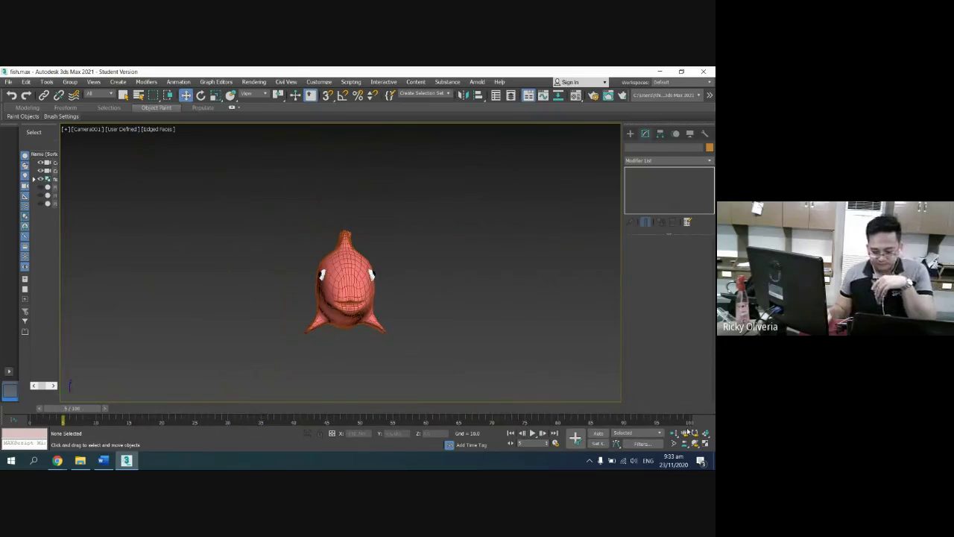
# Restore the four-viewport layout and scrub through the selected fish's animation to frame 100.
pyautogui.click(705, 443)
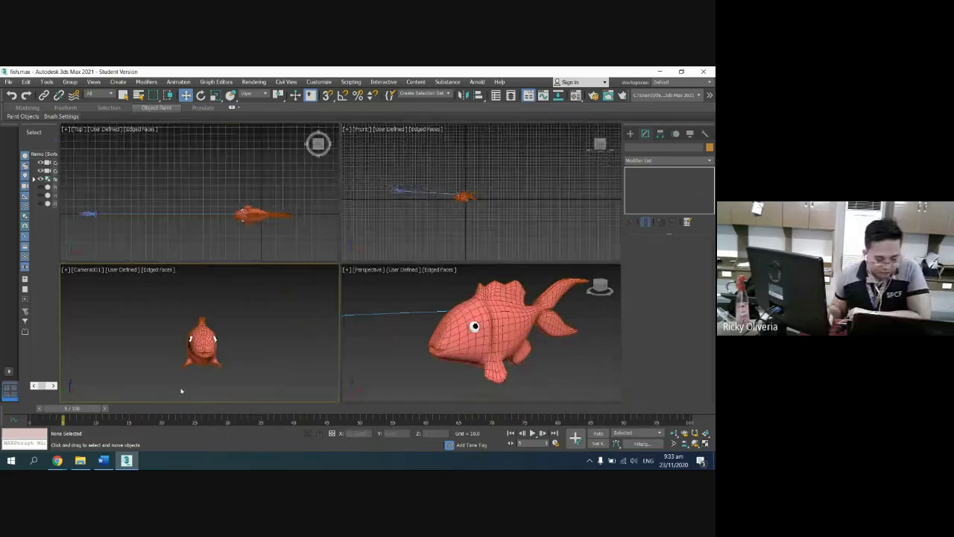
pyautogui.click(192, 355)
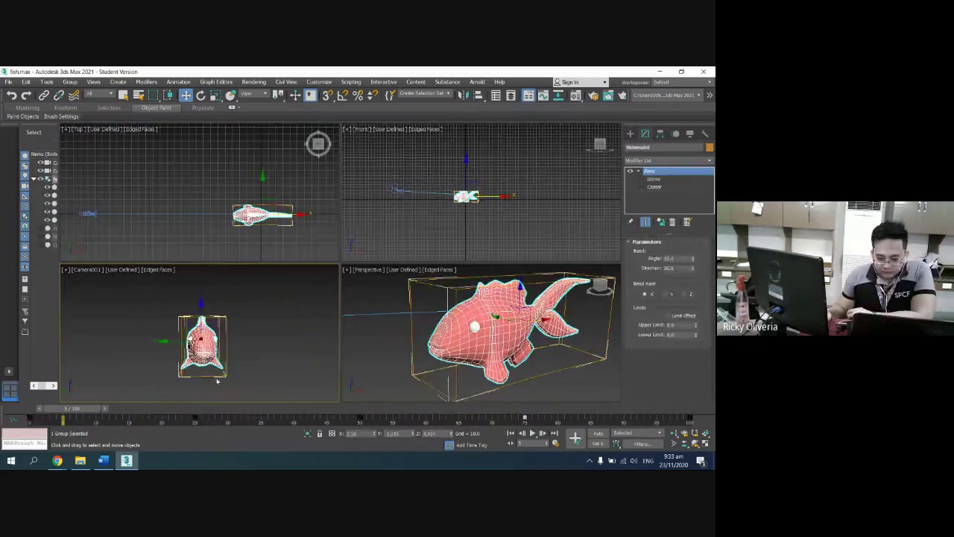
pyautogui.moveTo(74, 408); pyautogui.dragTo(597, 370)
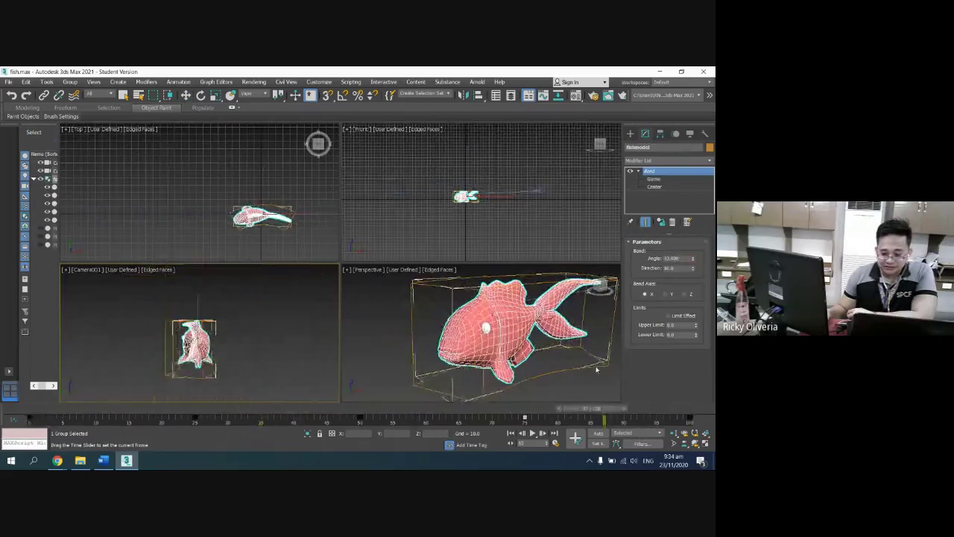
pyautogui.press('End')
pyautogui.press('w')
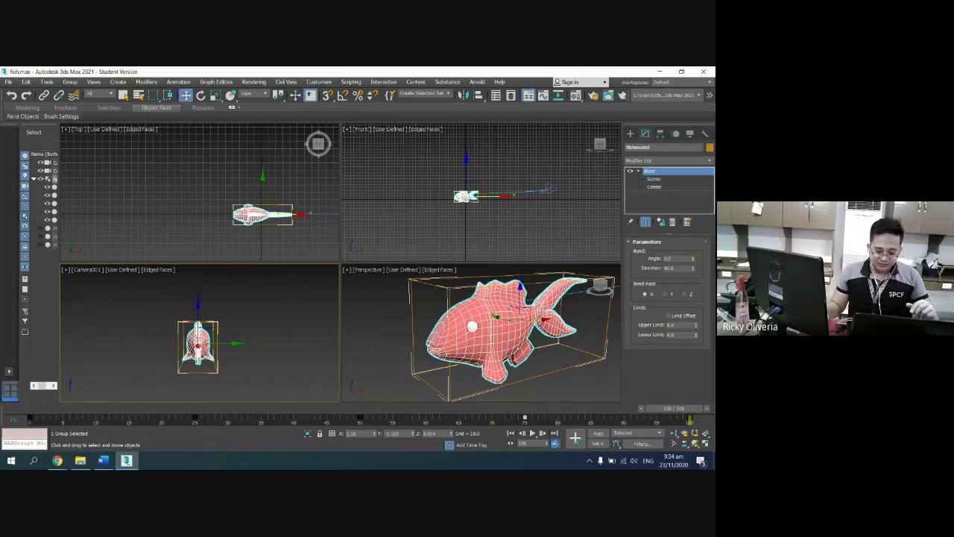
# Review the Time Configuration settings, close them without changes and deselect the fish.
pyautogui.click(554, 442)
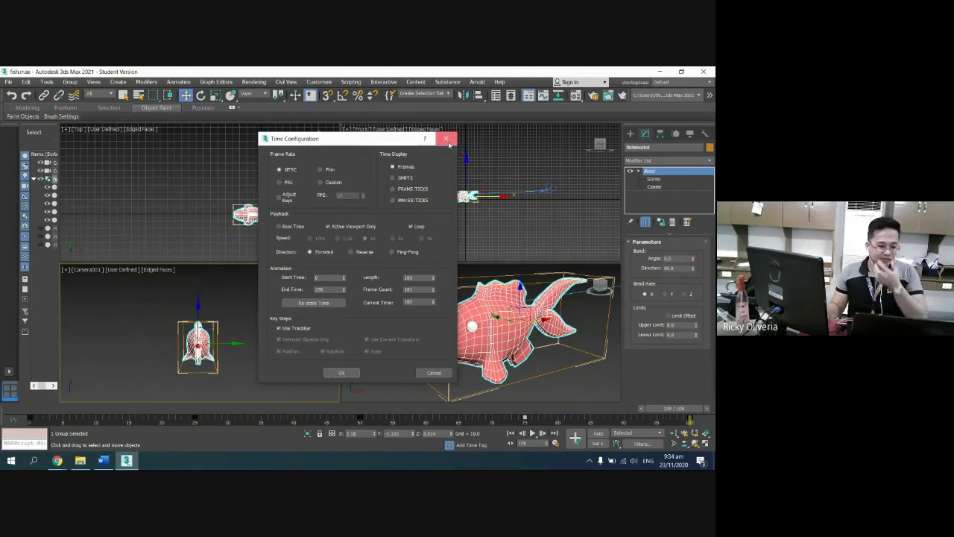
pyautogui.click(446, 140)
pyautogui.click(433, 233)
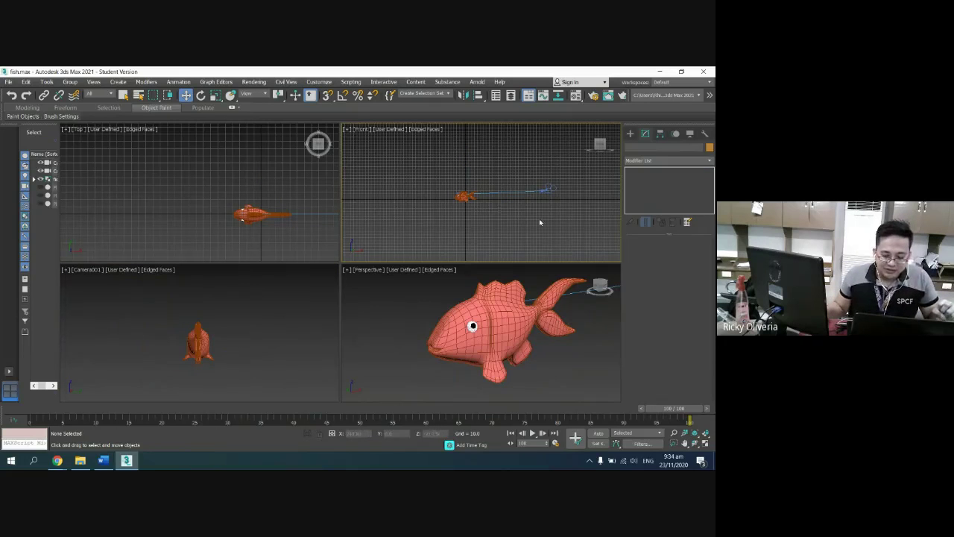
# With the Perspective viewport active, add a view to Batch Render and enable Override Preset for it.
pyautogui.click(393, 334)
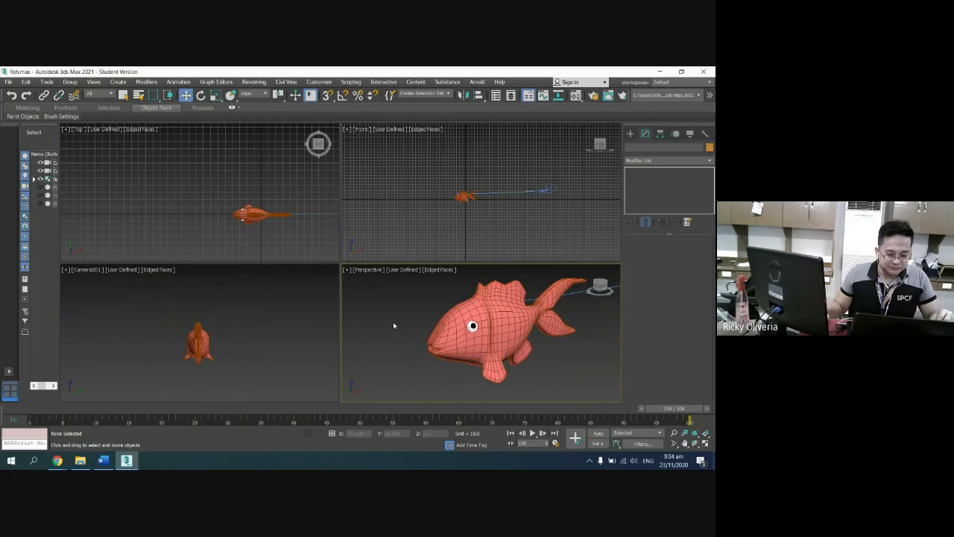
pyautogui.click(252, 82)
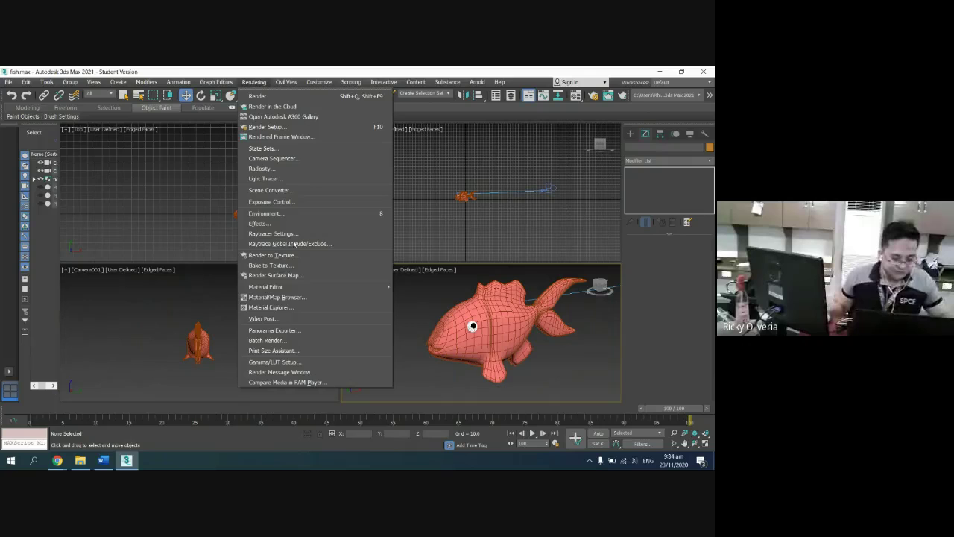
pyautogui.click(280, 340)
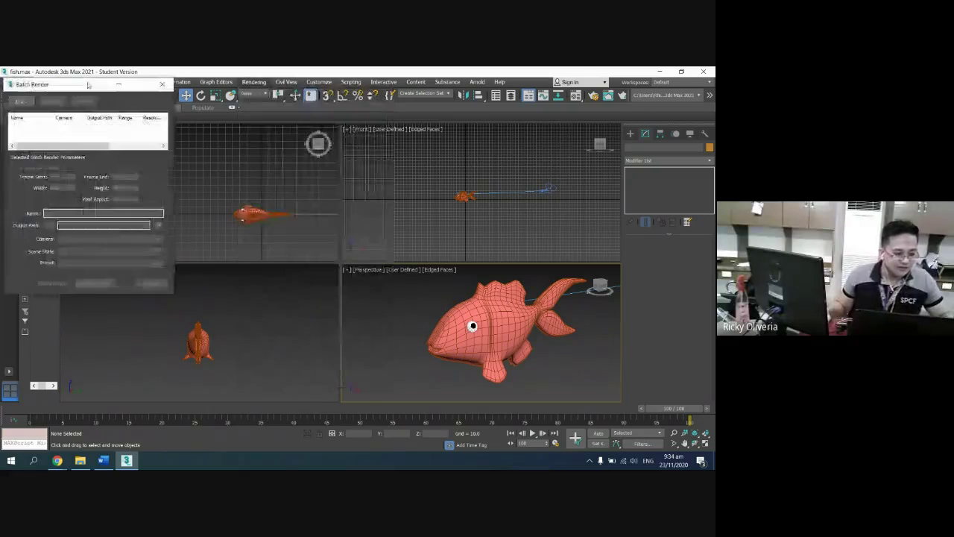
pyautogui.moveTo(90, 89); pyautogui.dragTo(303, 163)
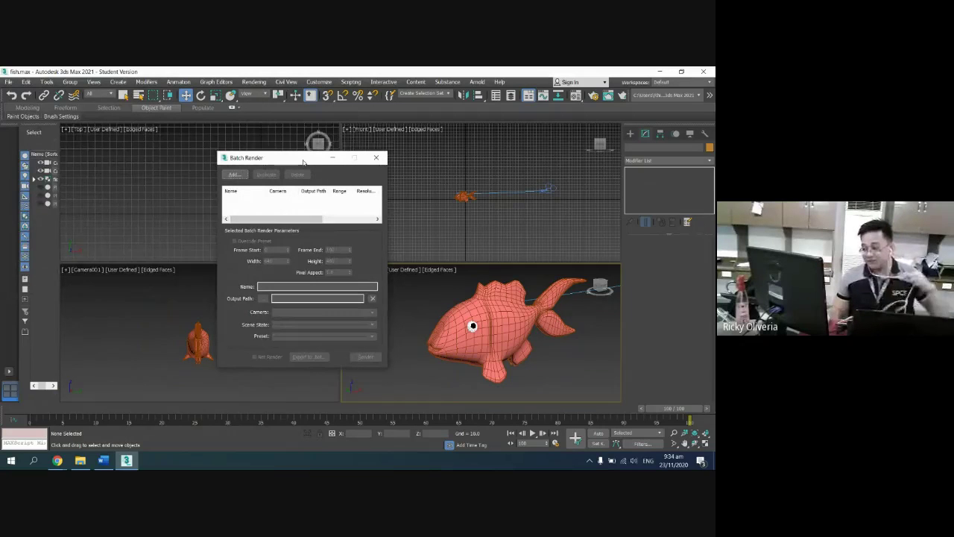
pyautogui.moveTo(303, 162); pyautogui.dragTo(394, 153)
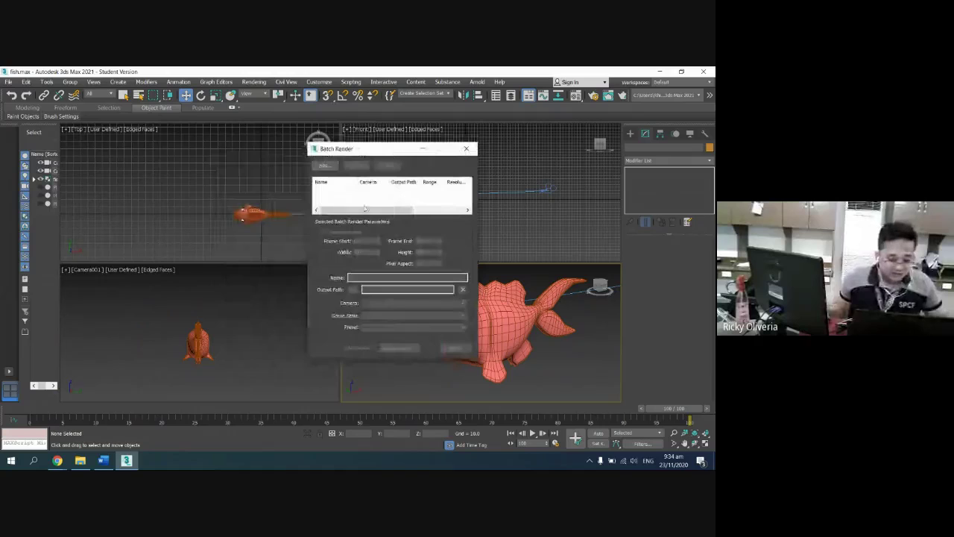
pyautogui.click(323, 167)
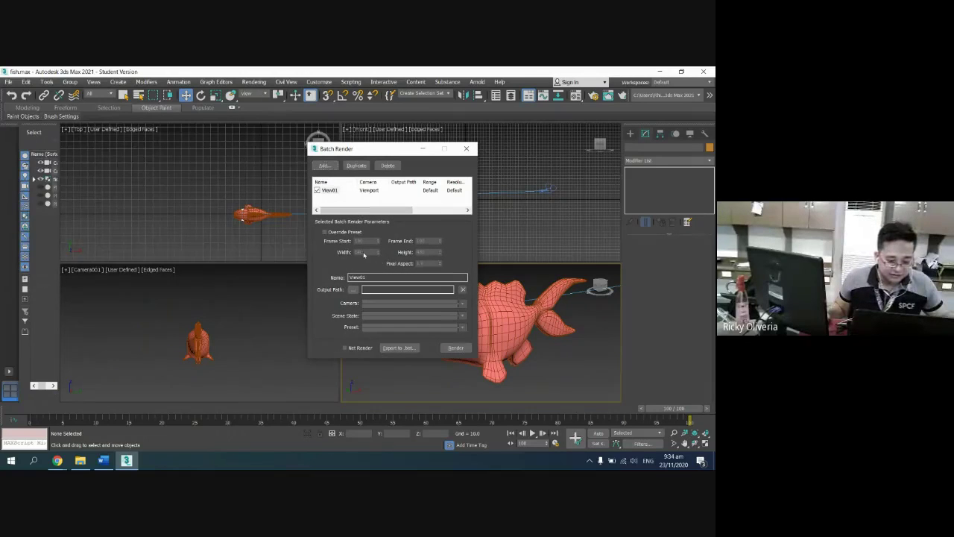
pyautogui.click(350, 233)
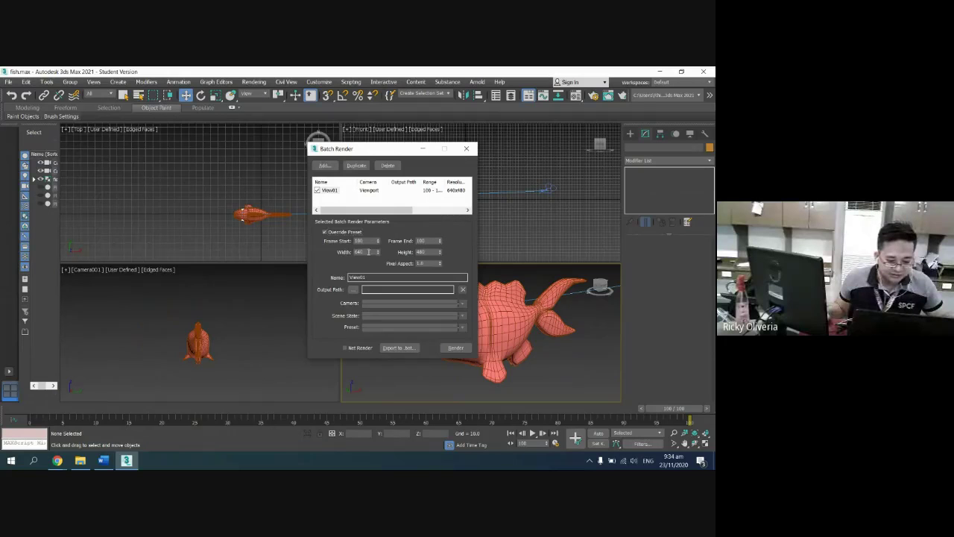
pyautogui.doubleClick(370, 252)
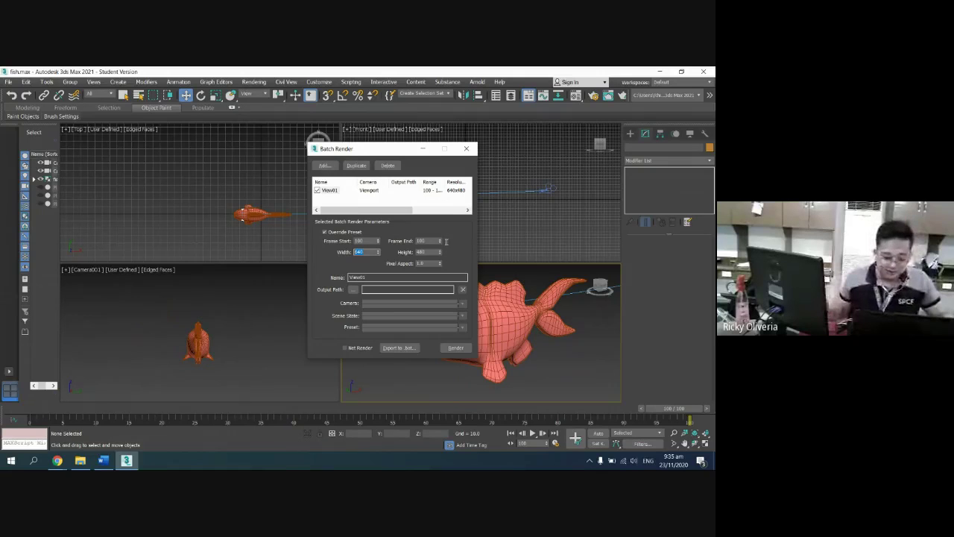
# Start choosing the batch view's render output file and browse to the FISH folder on the Desktop.
pyautogui.click(370, 289)
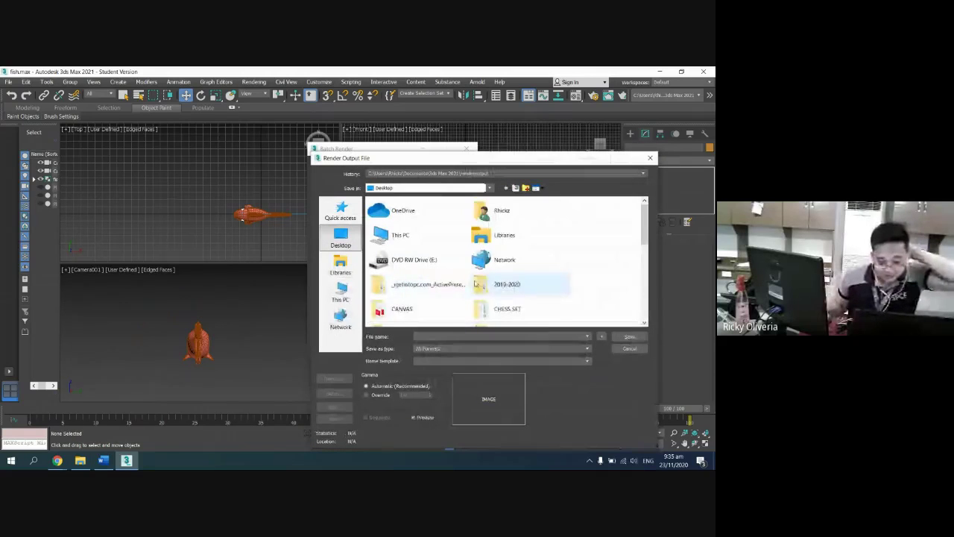
pyautogui.scroll(-3, 503, 287)
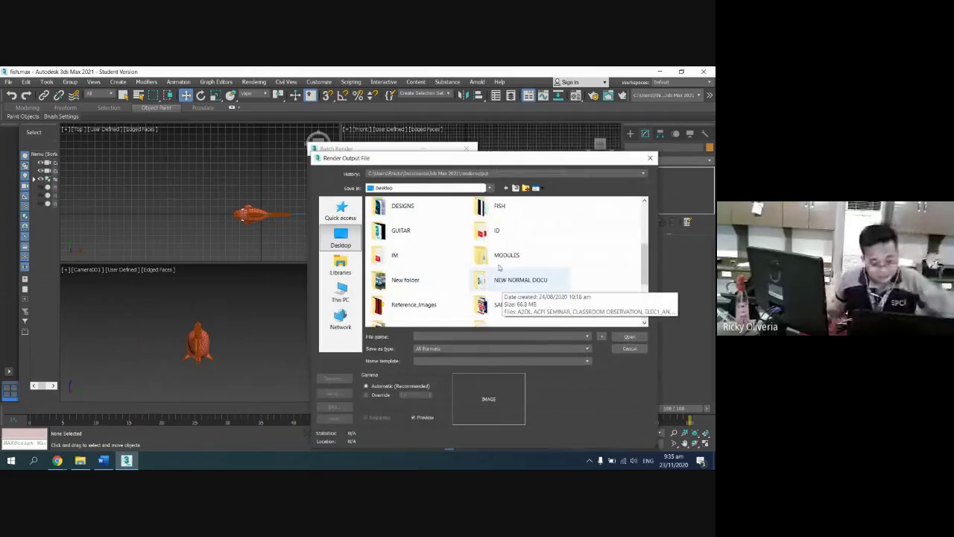
pyautogui.click(501, 257)
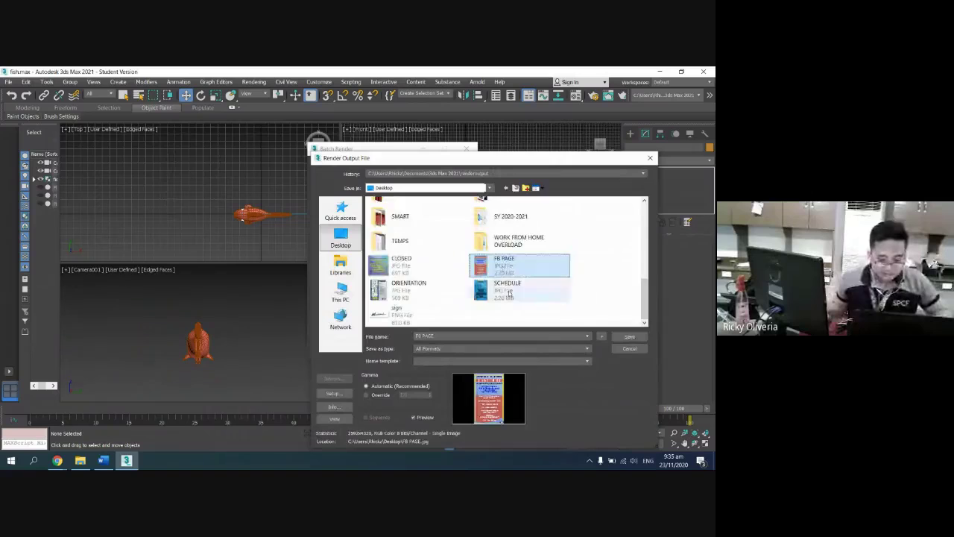
pyautogui.press('f')
pyautogui.doubleClick(507, 215)
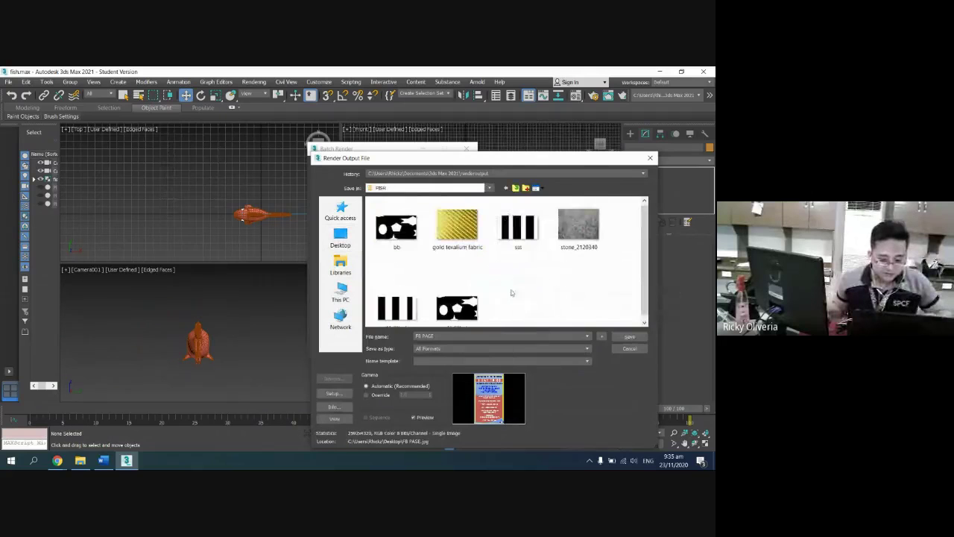
# Save the render output as an AVI file named fish, using the DV Video Encoder compressor.
pyautogui.click(471, 348)
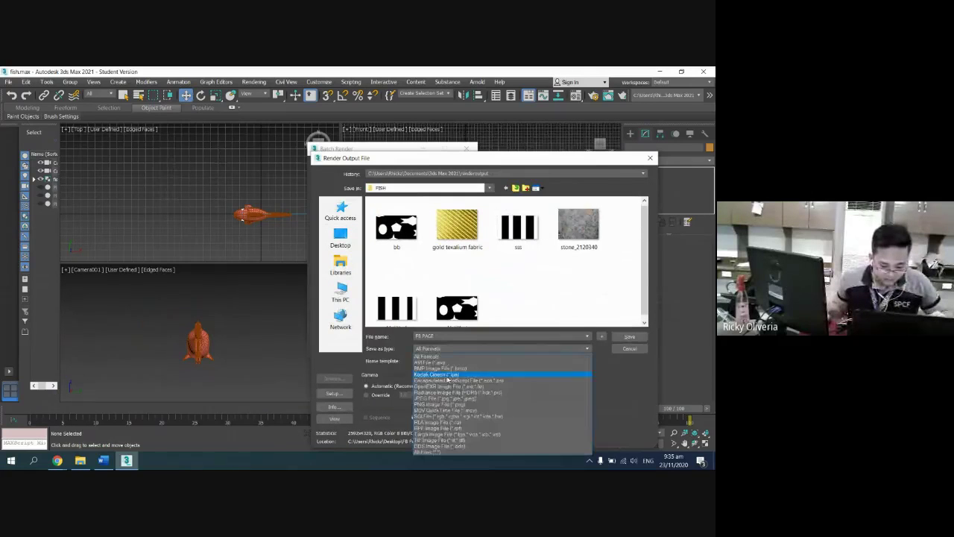
pyautogui.click(448, 363)
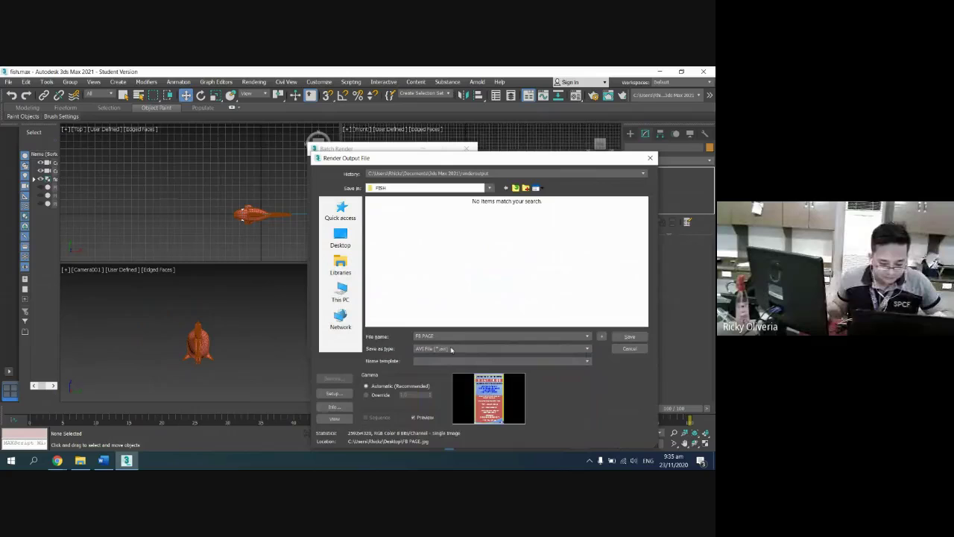
pyautogui.click(453, 336)
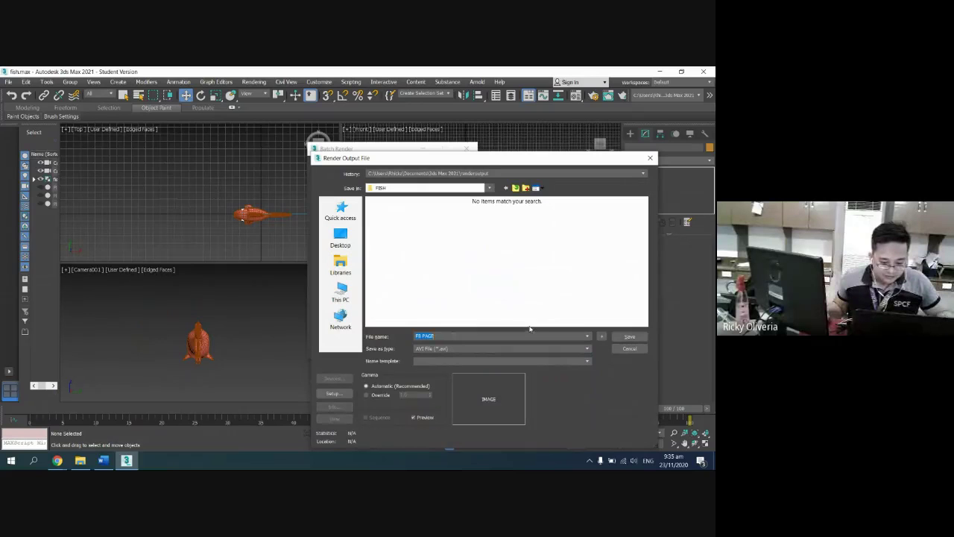
pyautogui.write('fi')
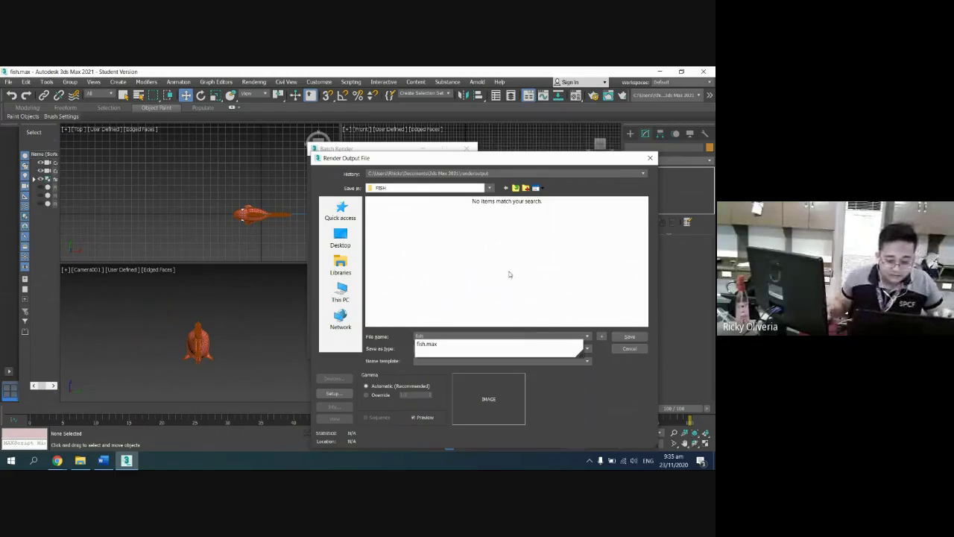
pyautogui.write('sh')
pyautogui.click(629, 337)
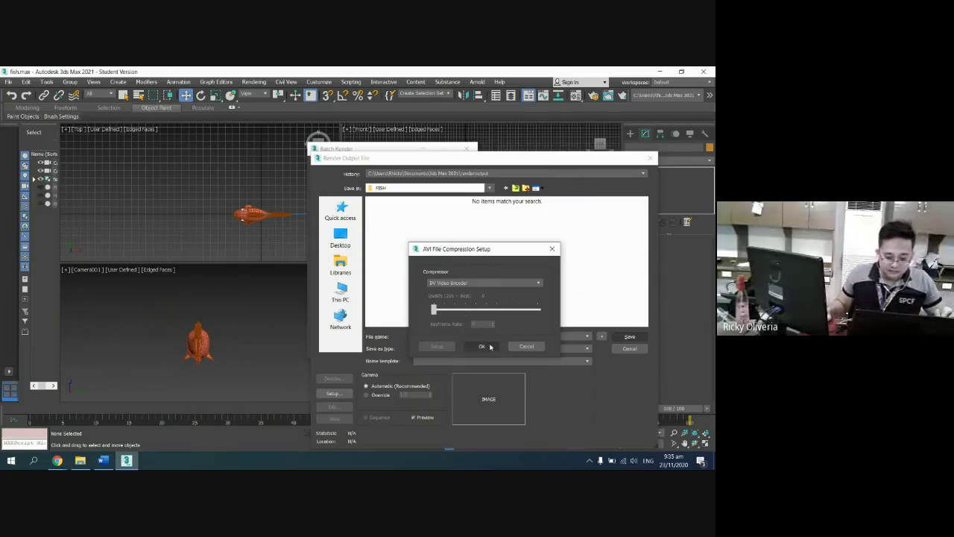
pyautogui.click(489, 346)
# Assign Camera001 to the batch view, run the batch render and close the rendered frame window.
pyautogui.click(429, 303)
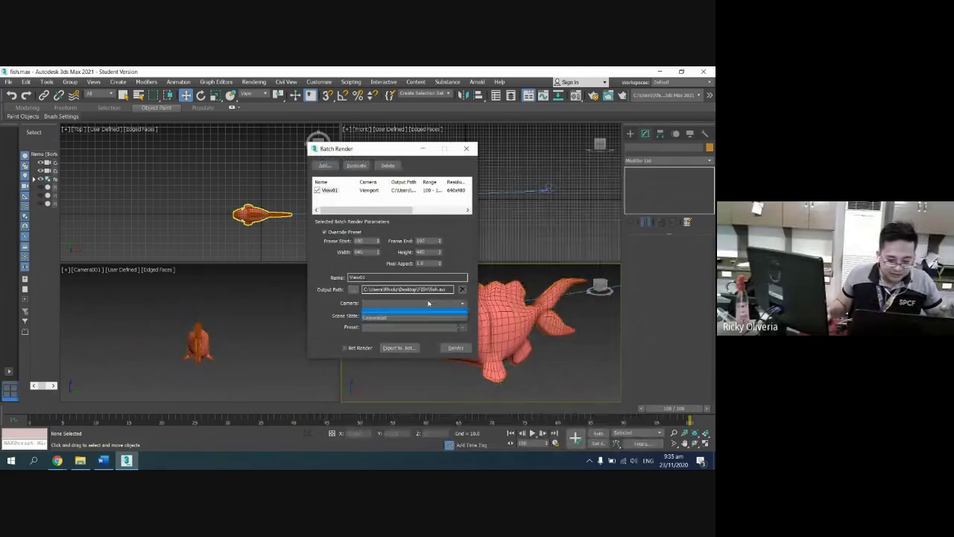
pyautogui.click(407, 319)
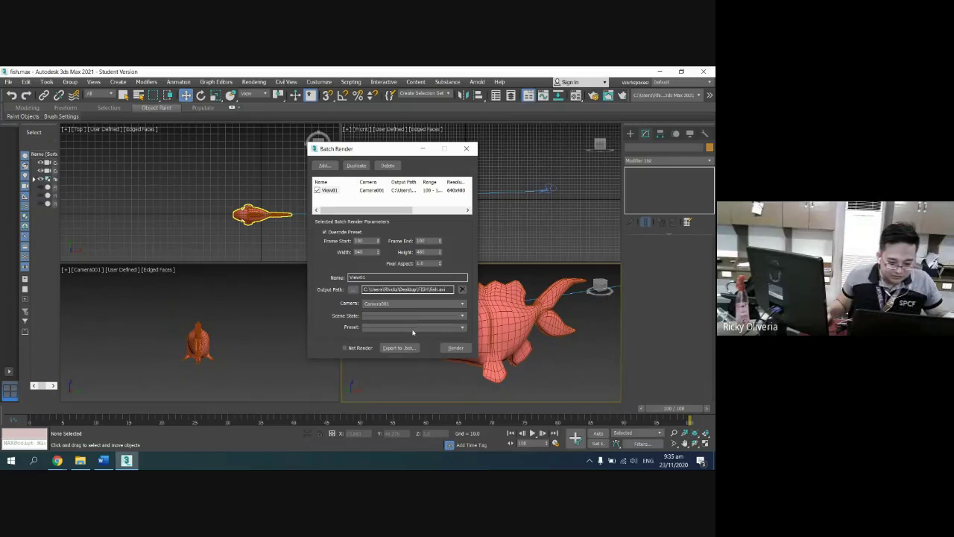
pyautogui.click(413, 328)
pyautogui.click(414, 328)
pyautogui.click(508, 323)
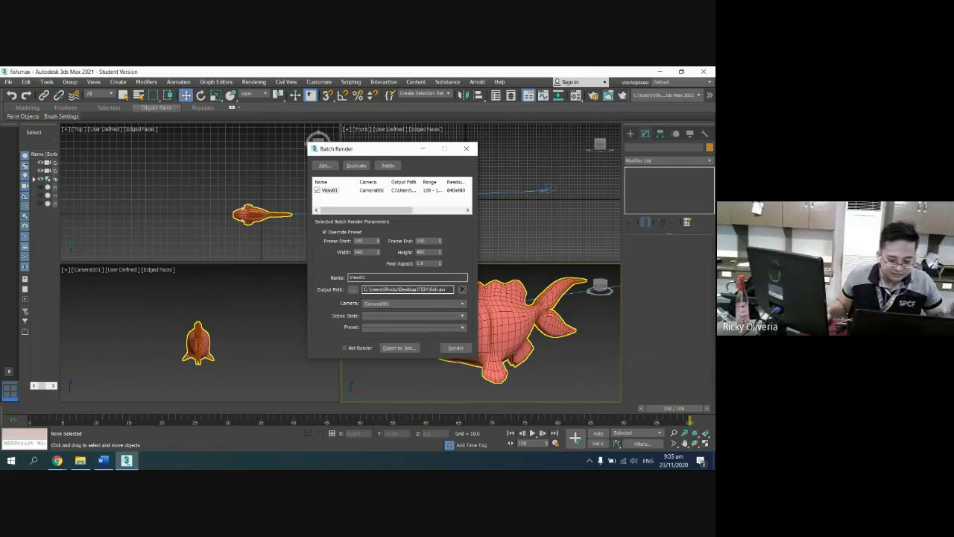
pyautogui.click(457, 347)
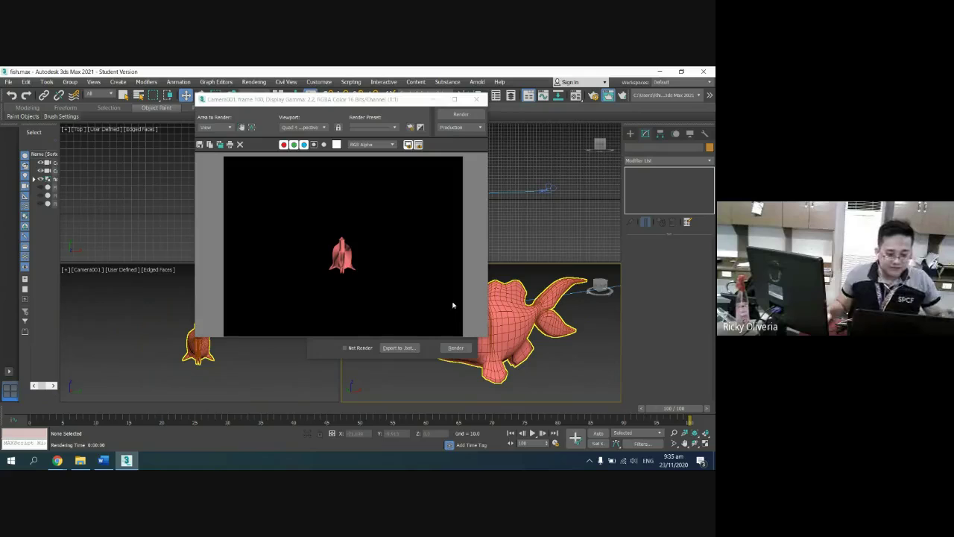
pyautogui.click(476, 99)
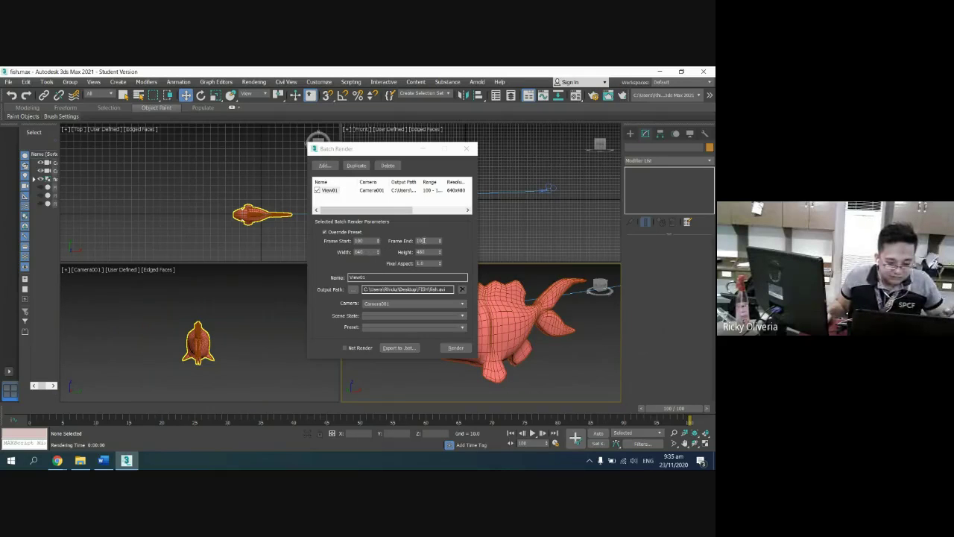
# Set the batch view's start frame to 0 and run the batch render again, overwriting the existing output.
pyautogui.moveTo(430, 241); pyautogui.dragTo(362, 240)
pyautogui.doubleClick(373, 242)
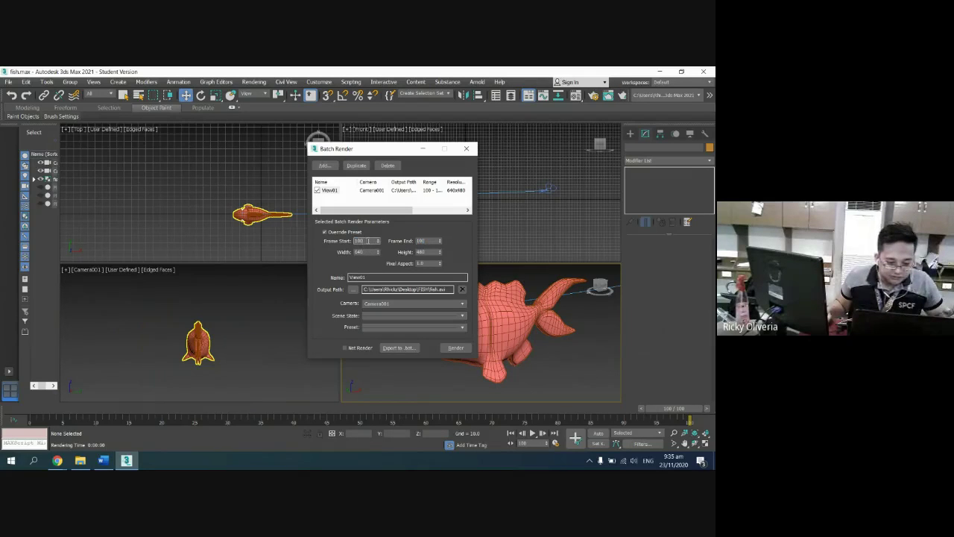
pyautogui.write('0')
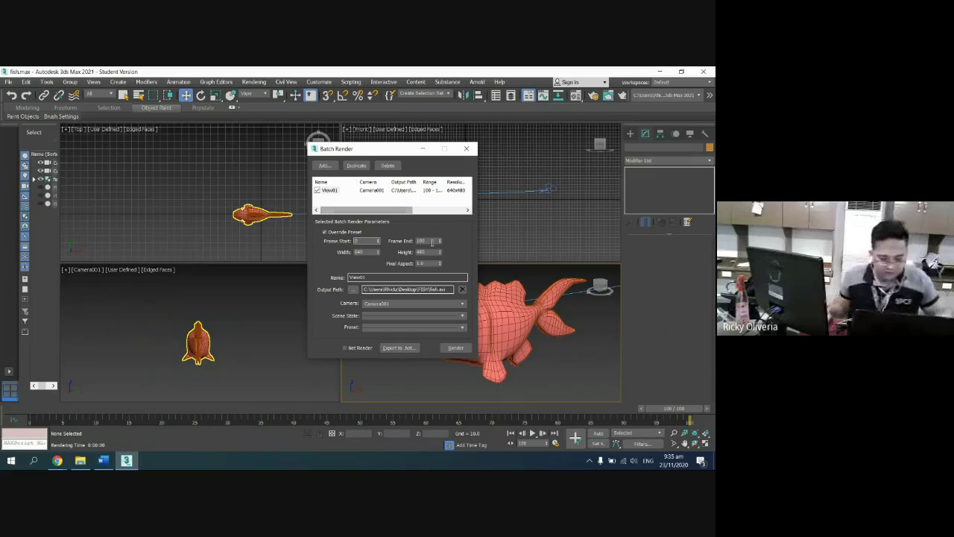
pyautogui.click(457, 348)
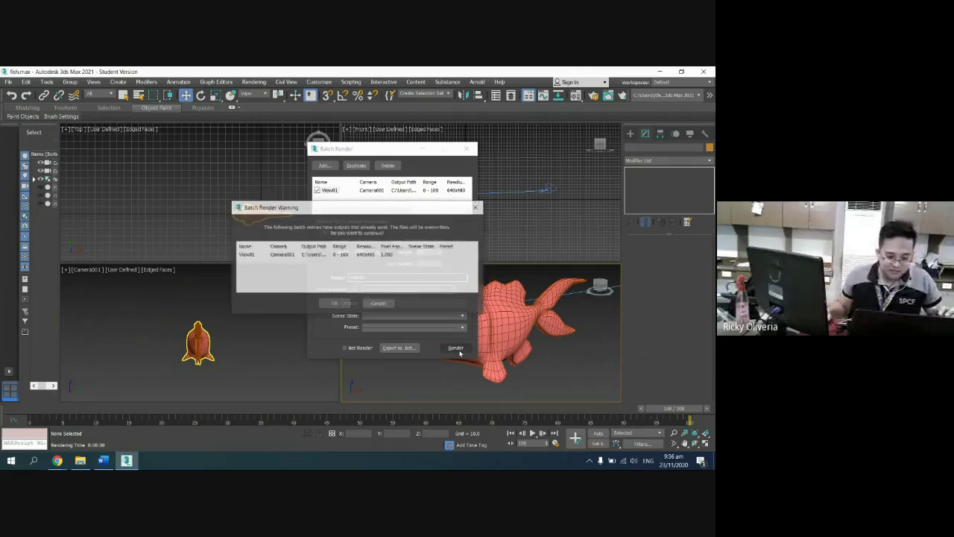
pyautogui.click(335, 303)
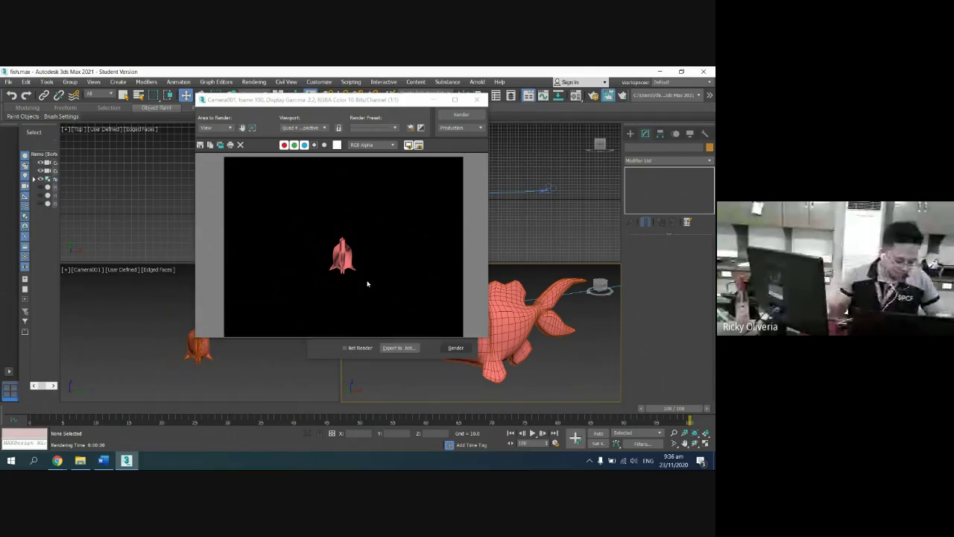
# Switch to File Explorer and open the FISH folder on the Desktop.
pyautogui.press('super+e')
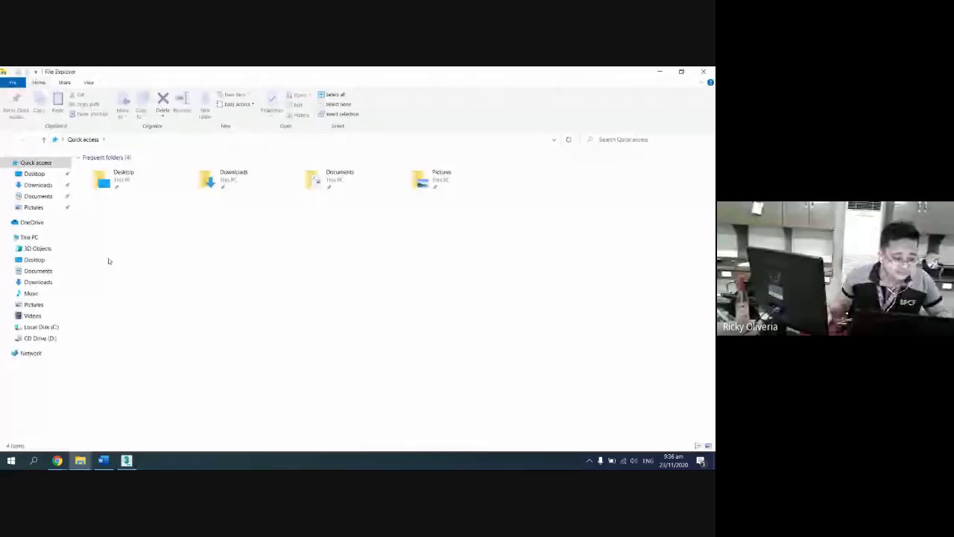
pyautogui.click(34, 173)
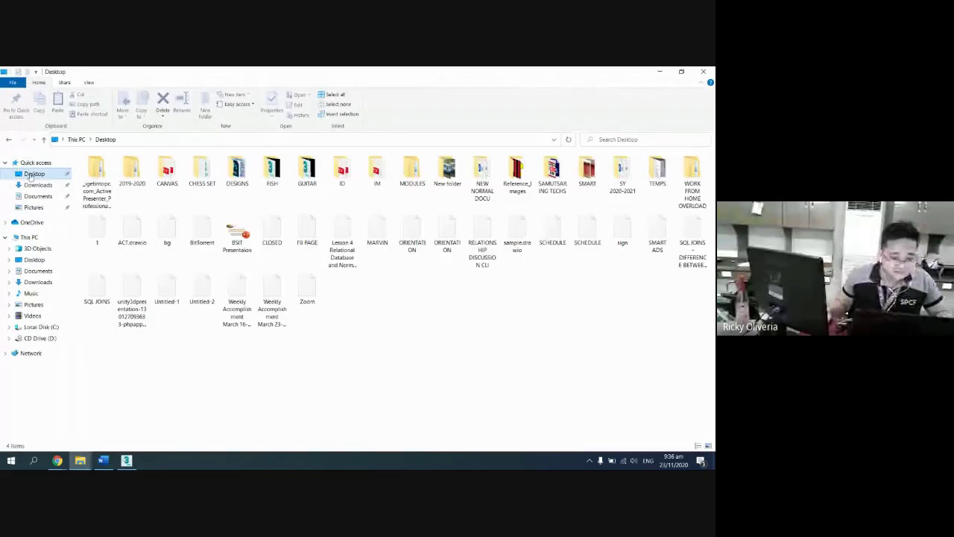
pyautogui.click(413, 173)
pyautogui.click(307, 231)
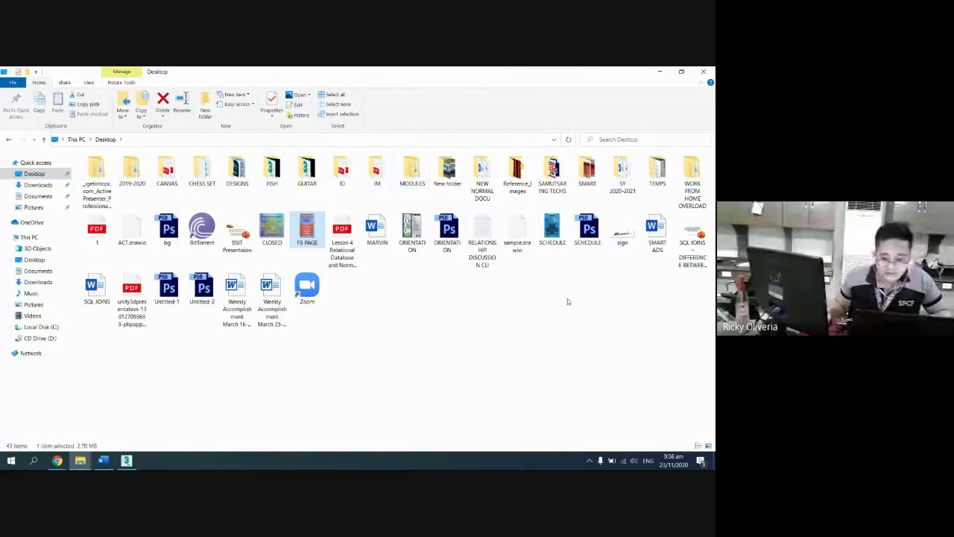
pyautogui.press('f')
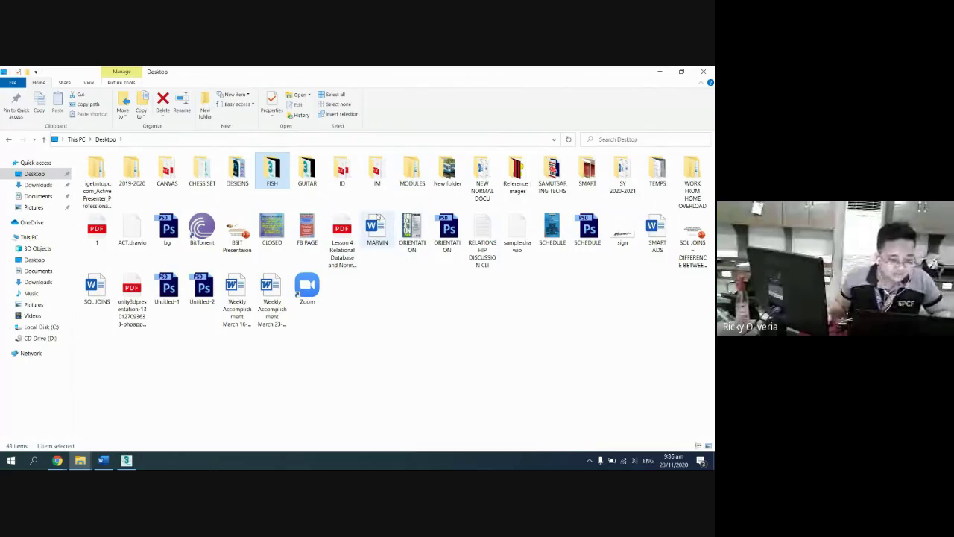
pyautogui.doubleClick(277, 173)
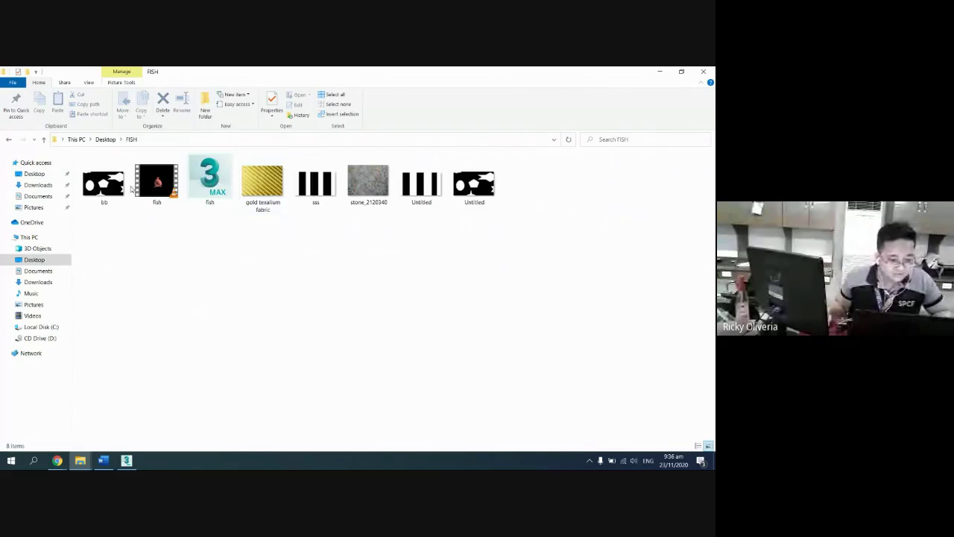
# Open the rendered fish video in VLC to check it, and close the player, folder and render windows.
pyautogui.doubleClick(158, 182)
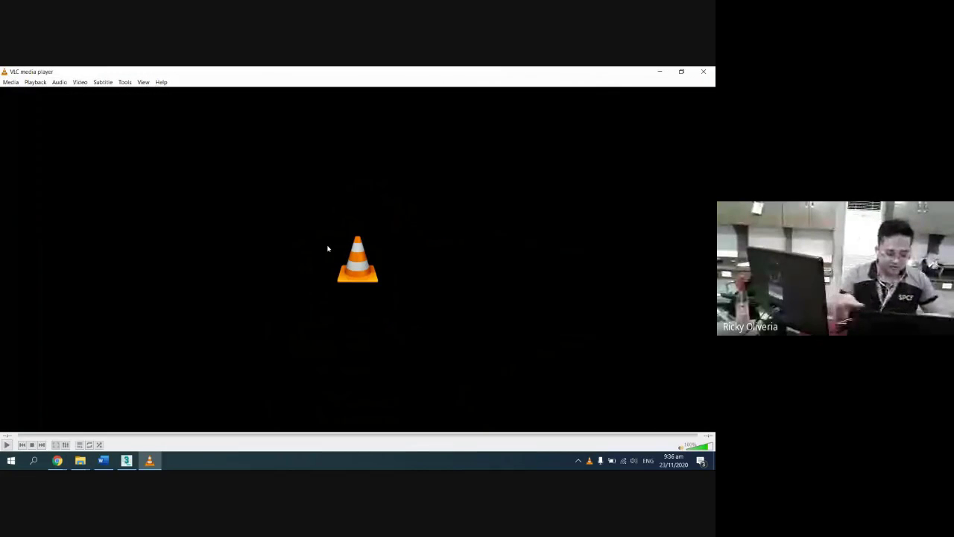
pyautogui.press('space')
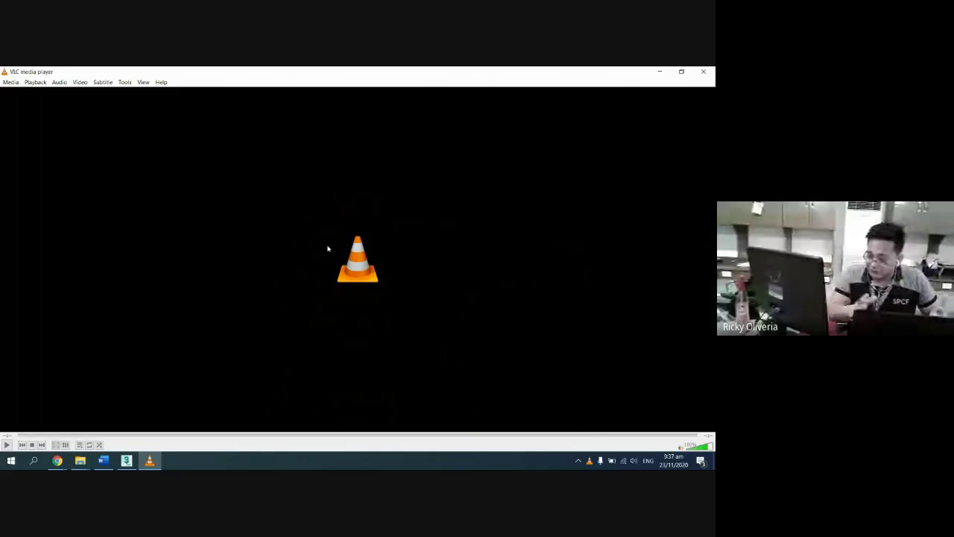
pyautogui.click(698, 72)
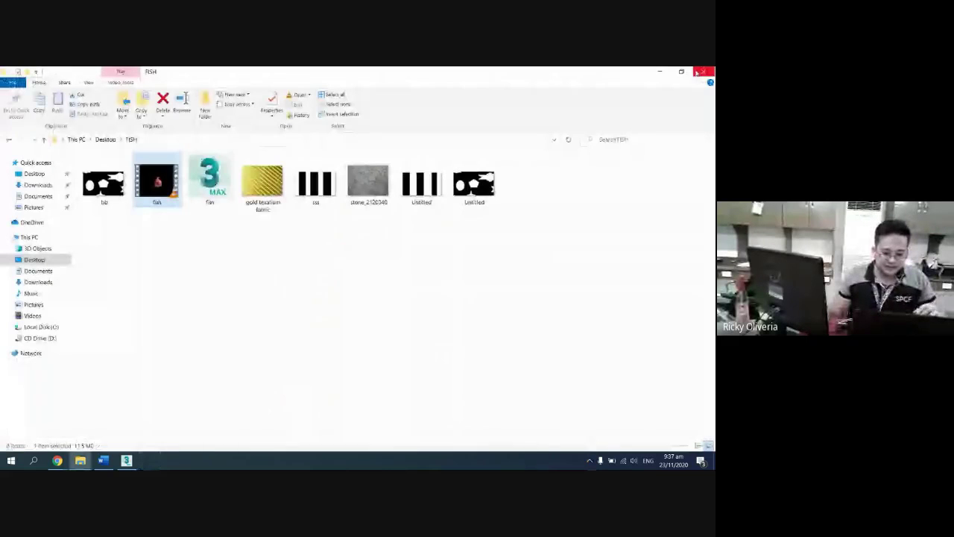
pyautogui.click(698, 72)
pyautogui.click(475, 100)
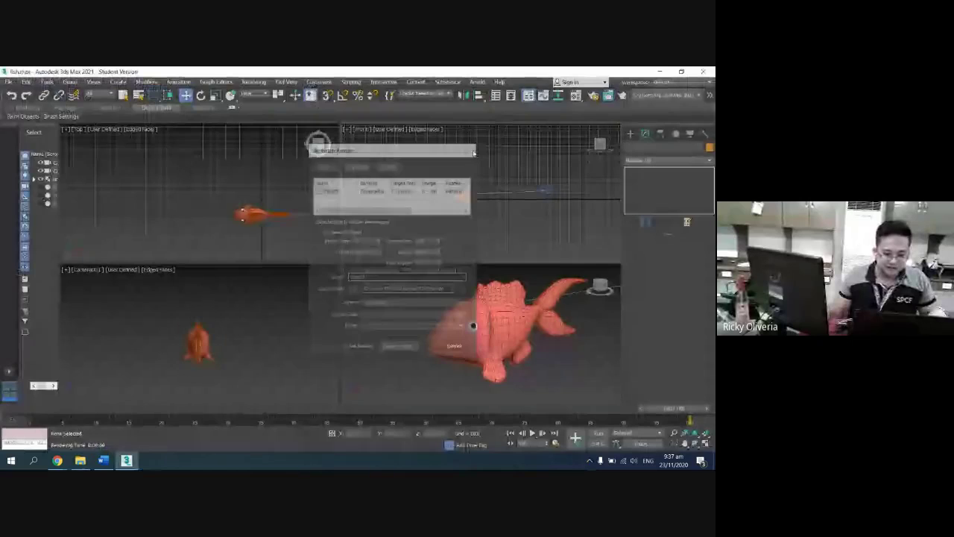
# Clone the fish group sideways along the Y axis as an instance, placing it next to the original.
pyautogui.click(470, 203)
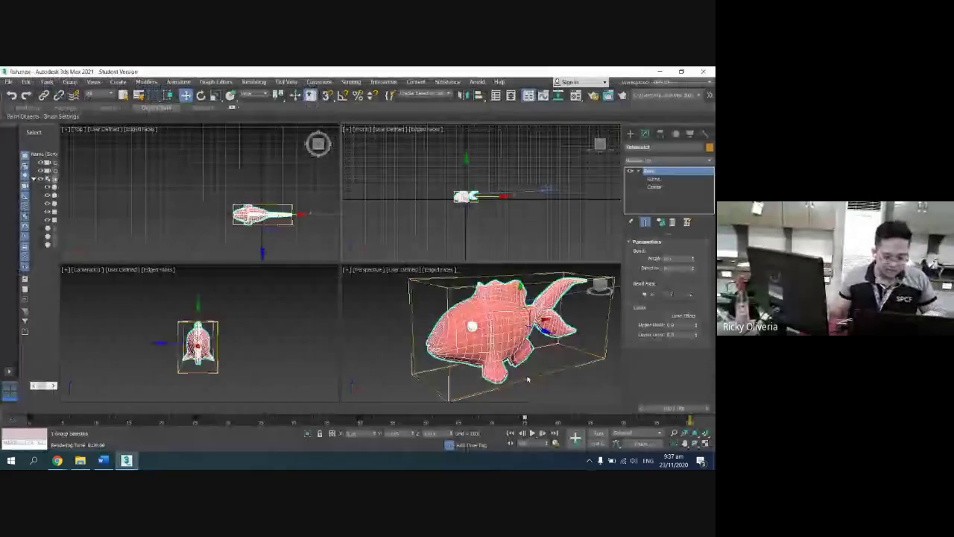
pyautogui.rightClick(528, 379)
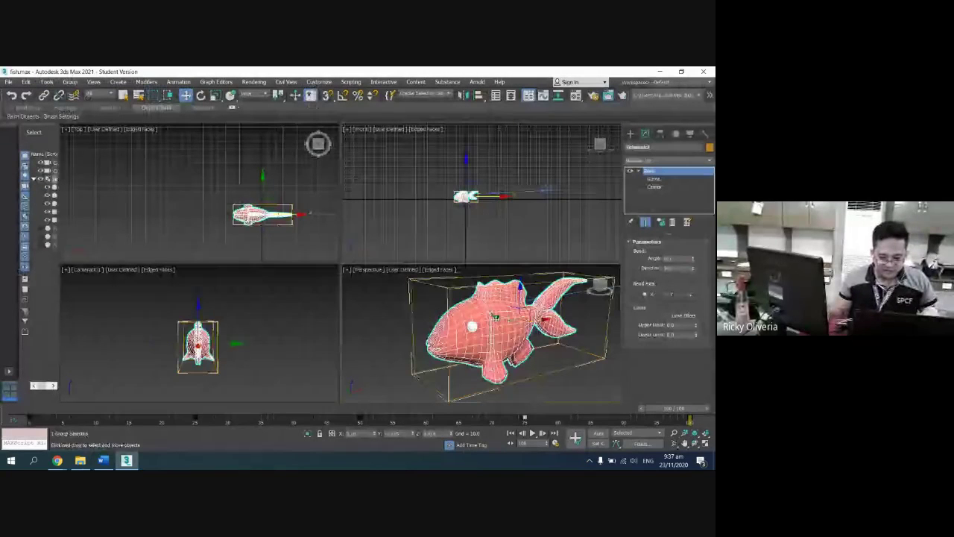
pyautogui.moveTo(496, 318)
pyautogui.mouseDown()
pyautogui.moveTo(525, 345)
pyautogui.moveTo(456, 317)
pyautogui.mouseUp()
pyautogui.click(320, 244)
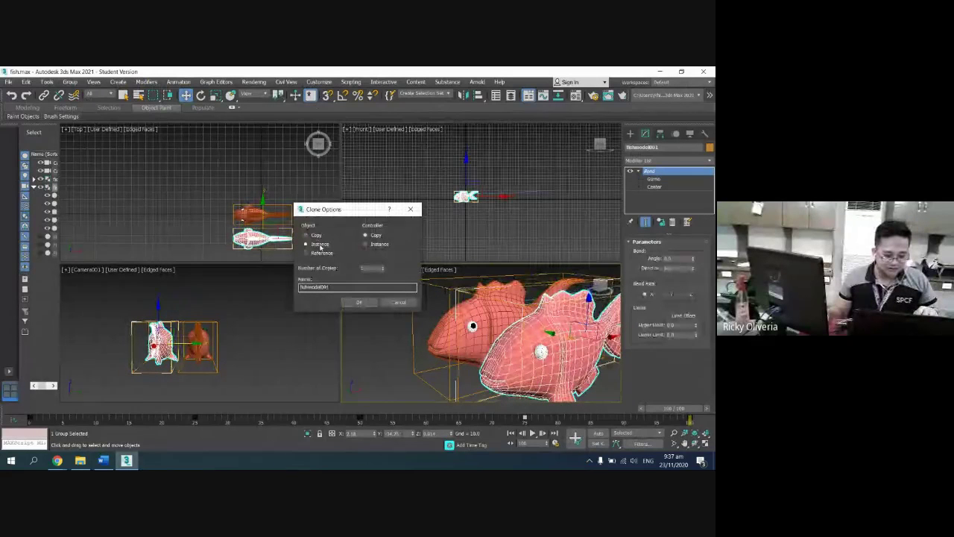
pyautogui.click(359, 302)
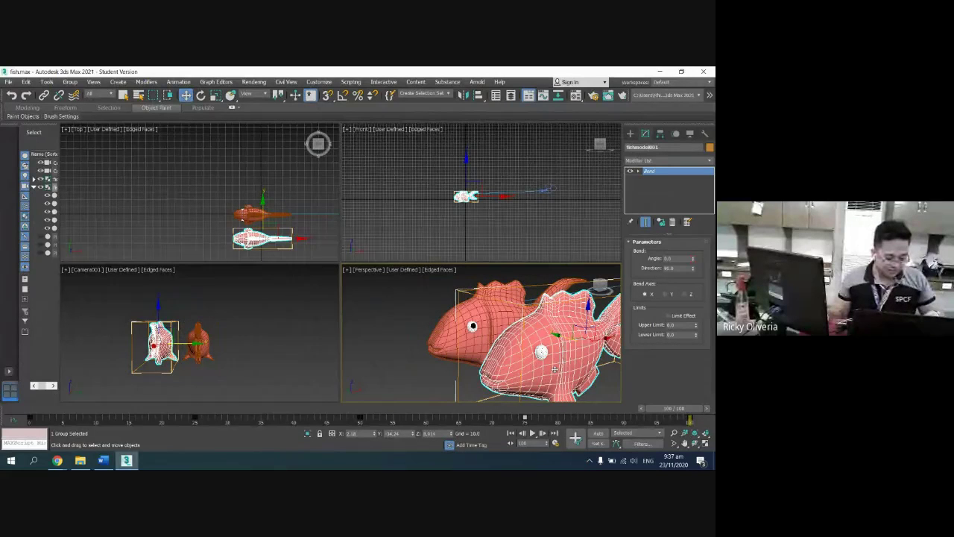
# Rotate the cloned fish horizontally to face the opposite direction from the original, and deselect it.
pyautogui.press('e')
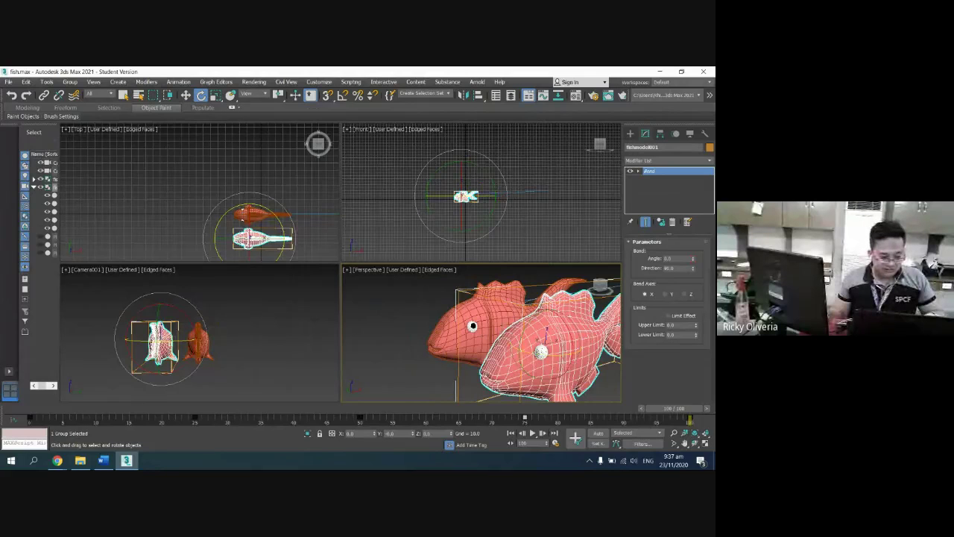
pyautogui.moveTo(570, 356); pyautogui.dragTo(674, 341)
pyautogui.click(293, 343)
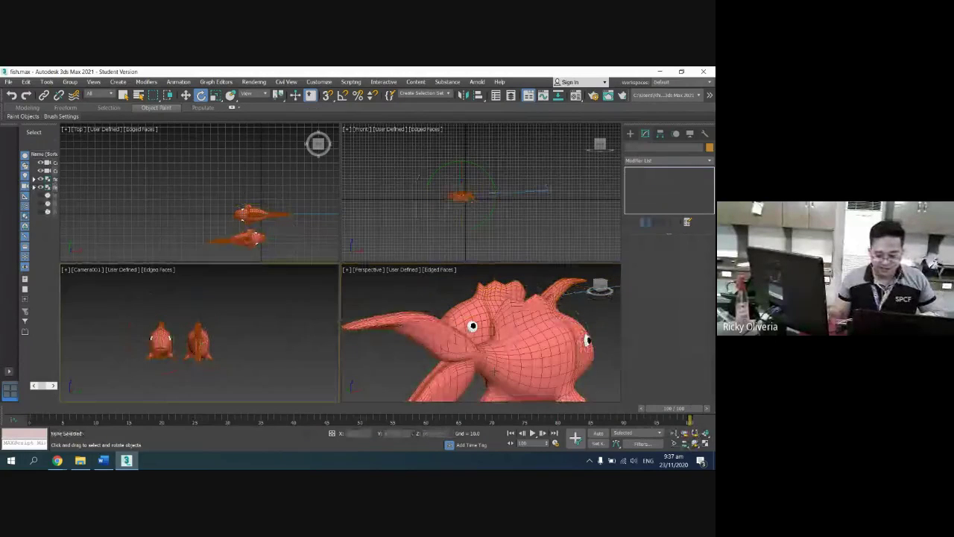
# Play the animation in the Camera001 viewport to review both fish, and stop playback.
pyautogui.click(533, 433)
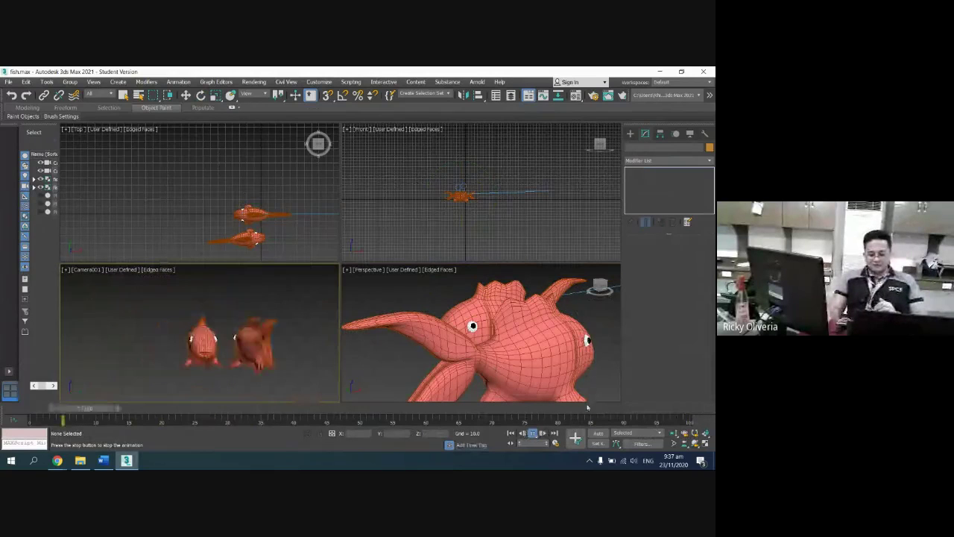
pyautogui.click(532, 433)
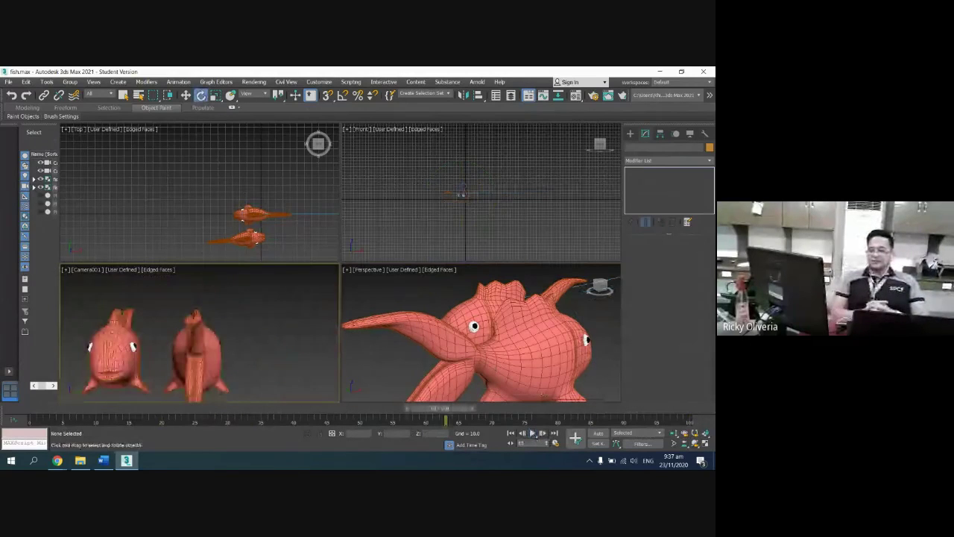
pyautogui.press('e')
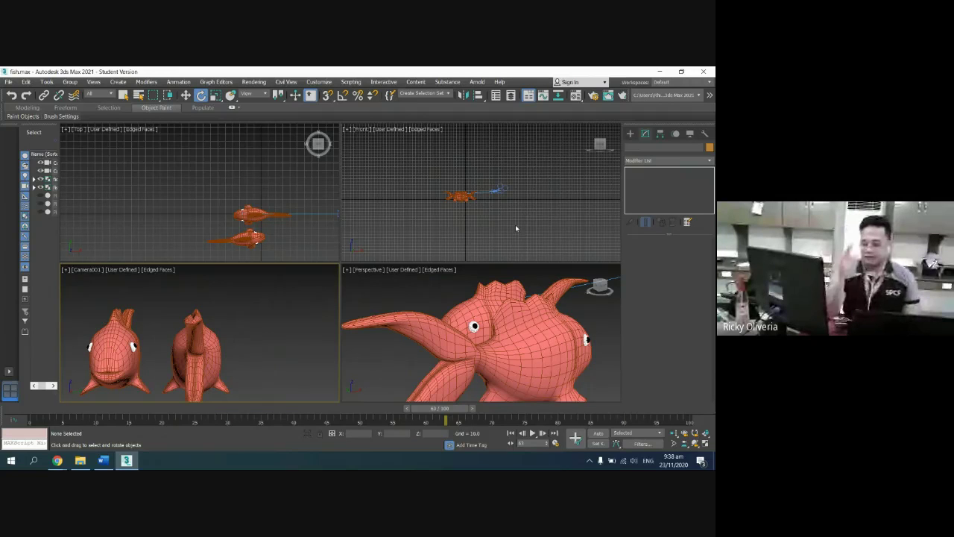
pyautogui.click(516, 227)
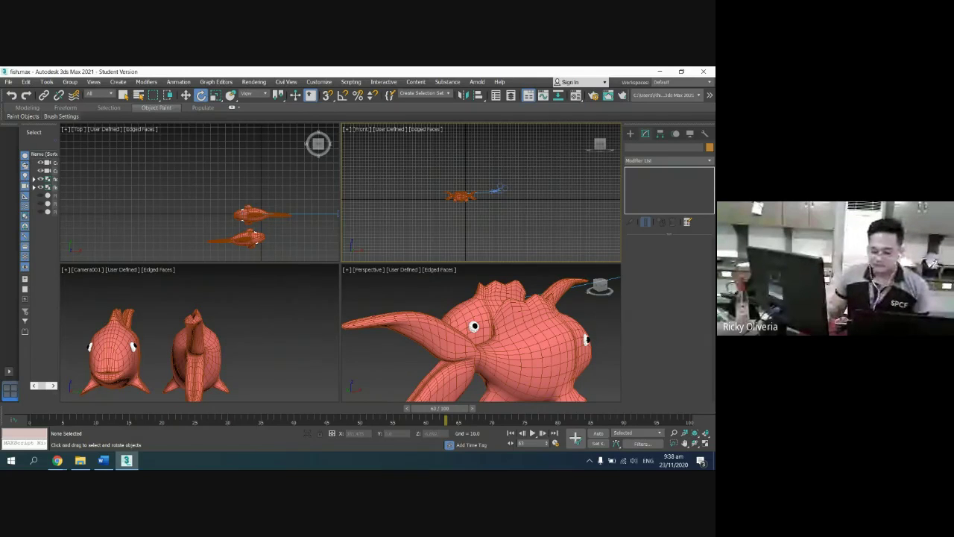
pyautogui.hotkey('alt', 'Tab')
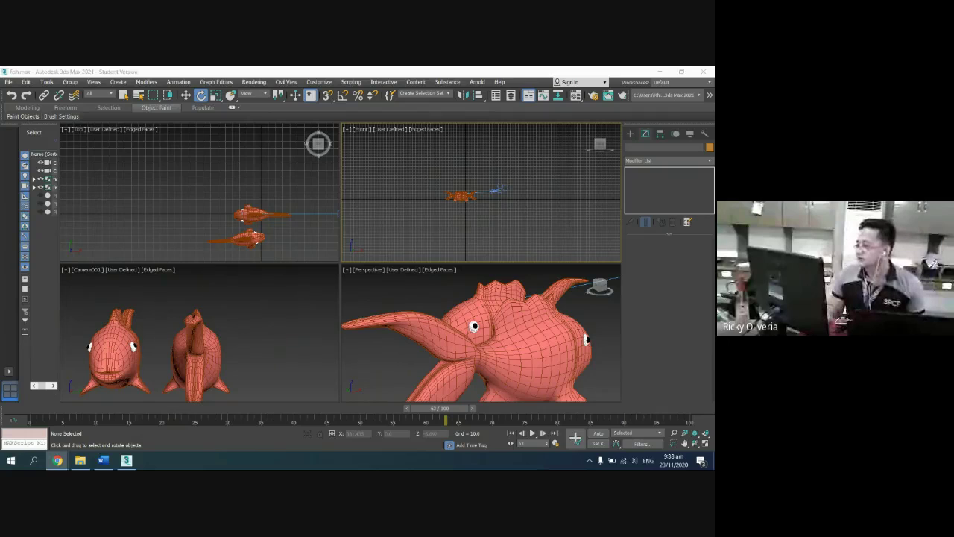